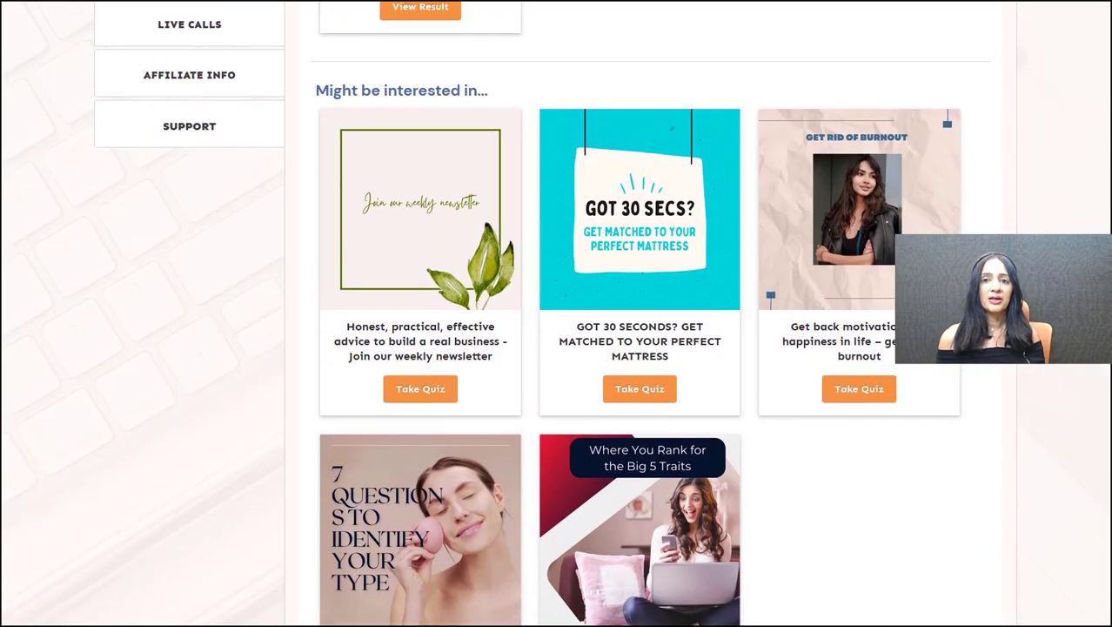
Step: Examine the completed and suggested quizzes on the member quiz dashboard, and open the result of "What kind of quiz should you create?"
scroll(639, 313, down, 1)
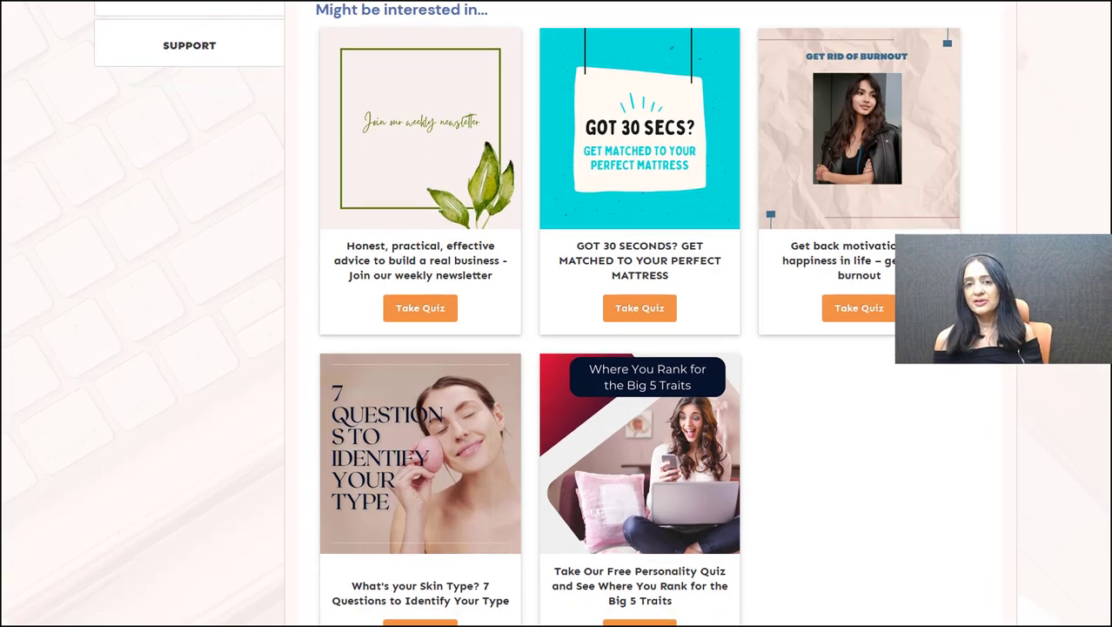
scroll(602, 313, up, 5)
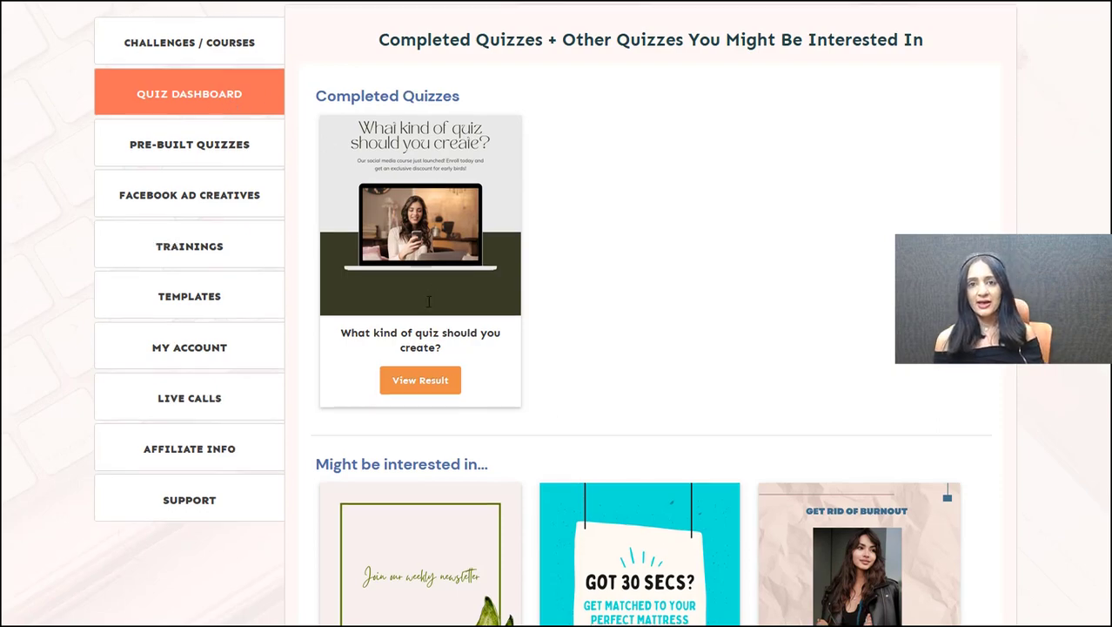
scroll(445, 386, down, 2)
scroll(910, 372, down, 3)
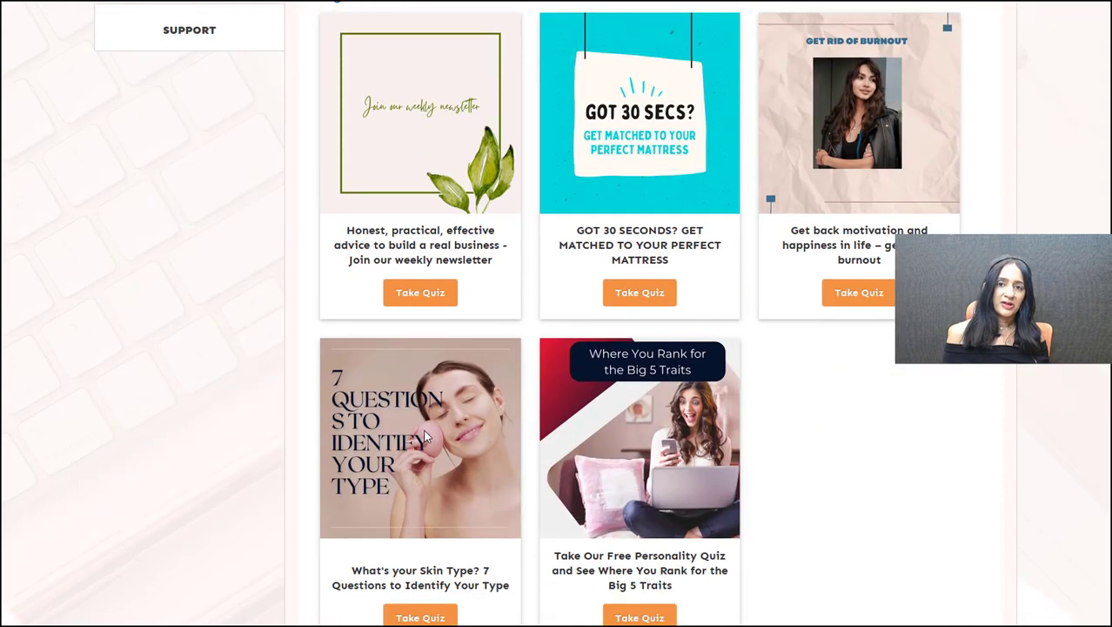
scroll(662, 435, down, 2)
scroll(662, 435, up, 6)
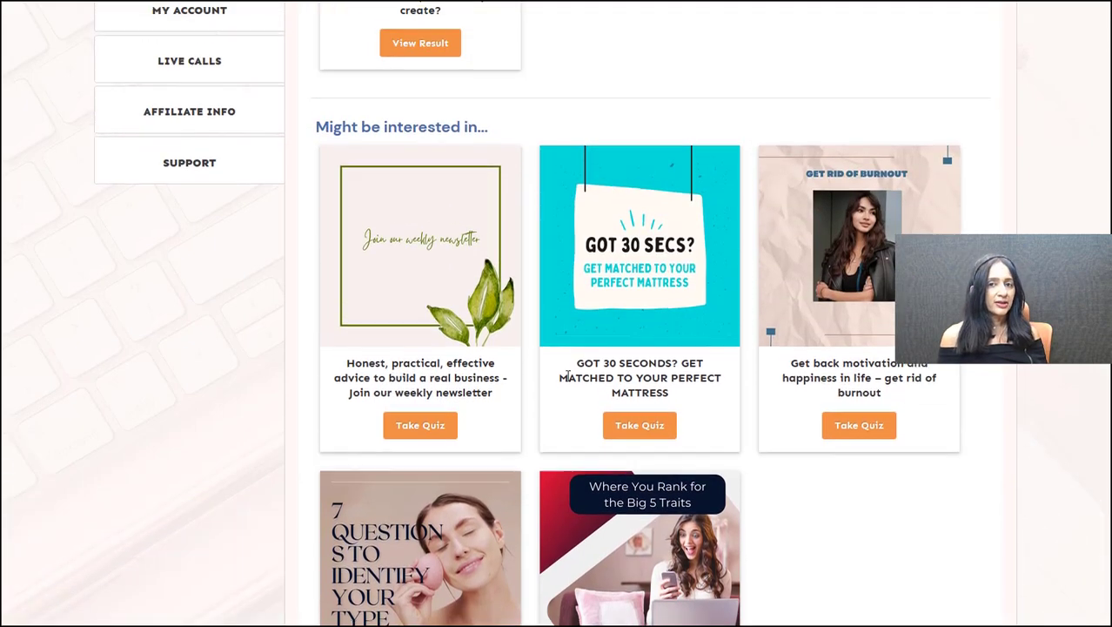
scroll(501, 376, up, 1)
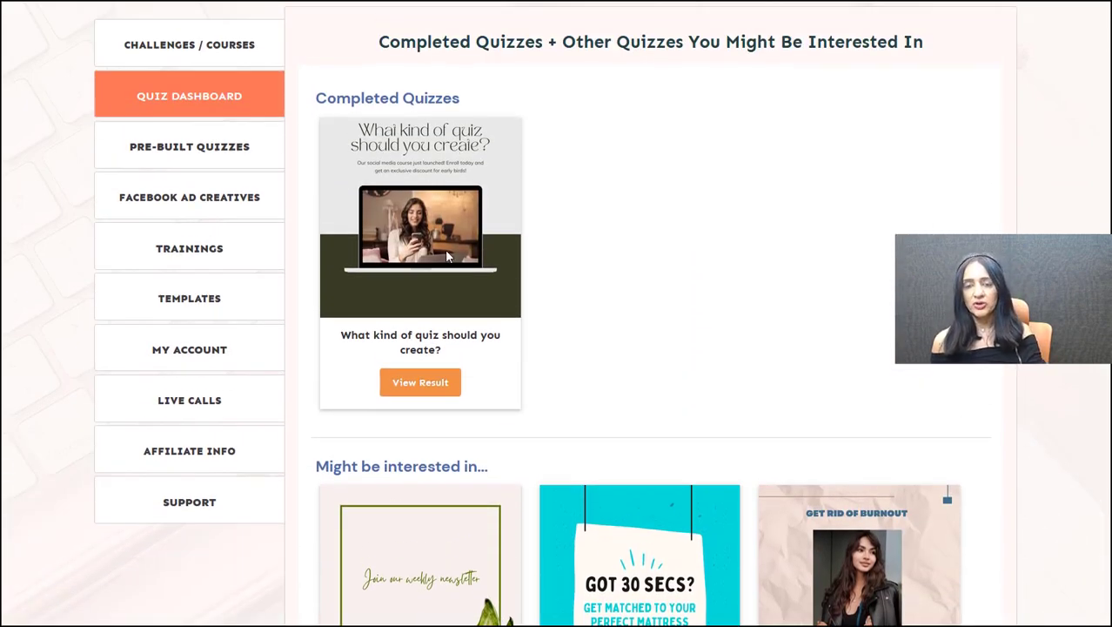
drag(466, 350, 323, 335)
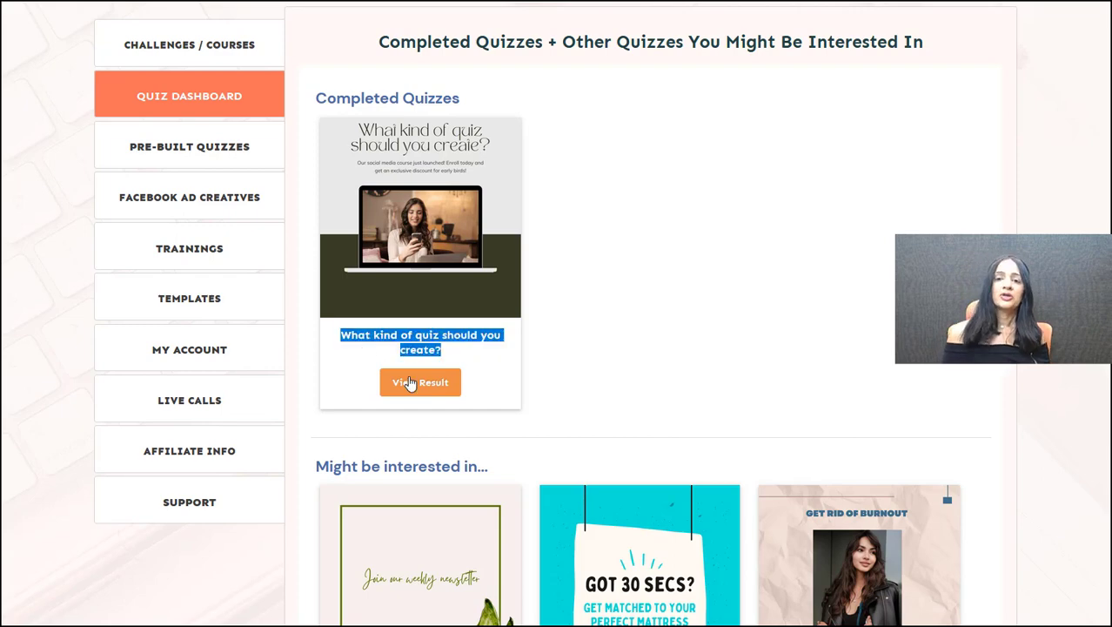
click(410, 383)
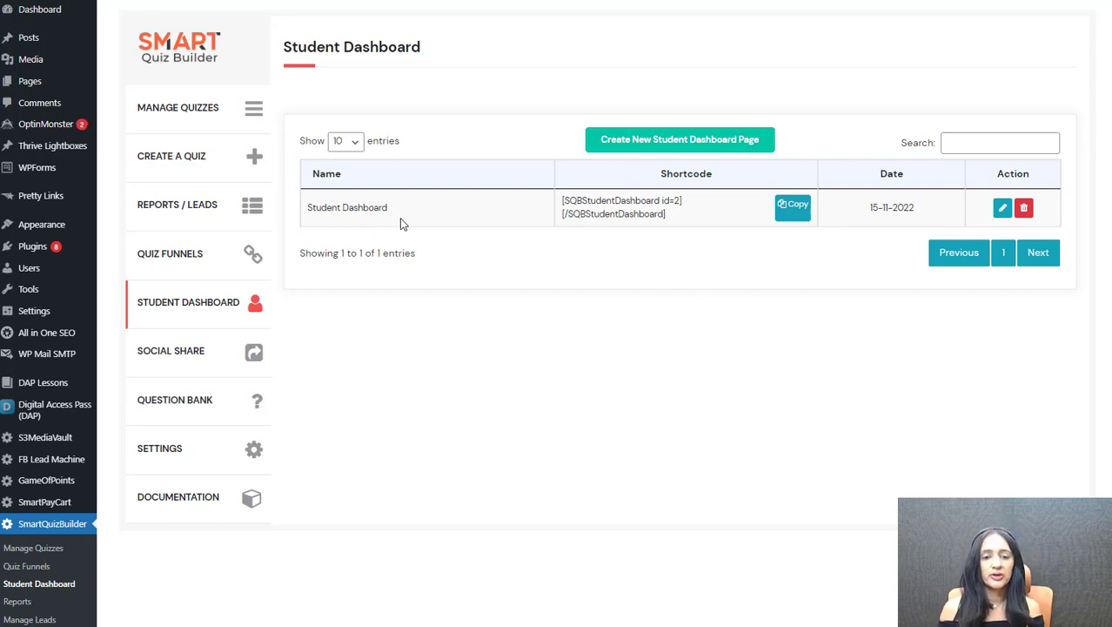
Step: Open the Student Dashboard entry for editing and review its Customizer layout for completed and suggested quizzes
click(1002, 207)
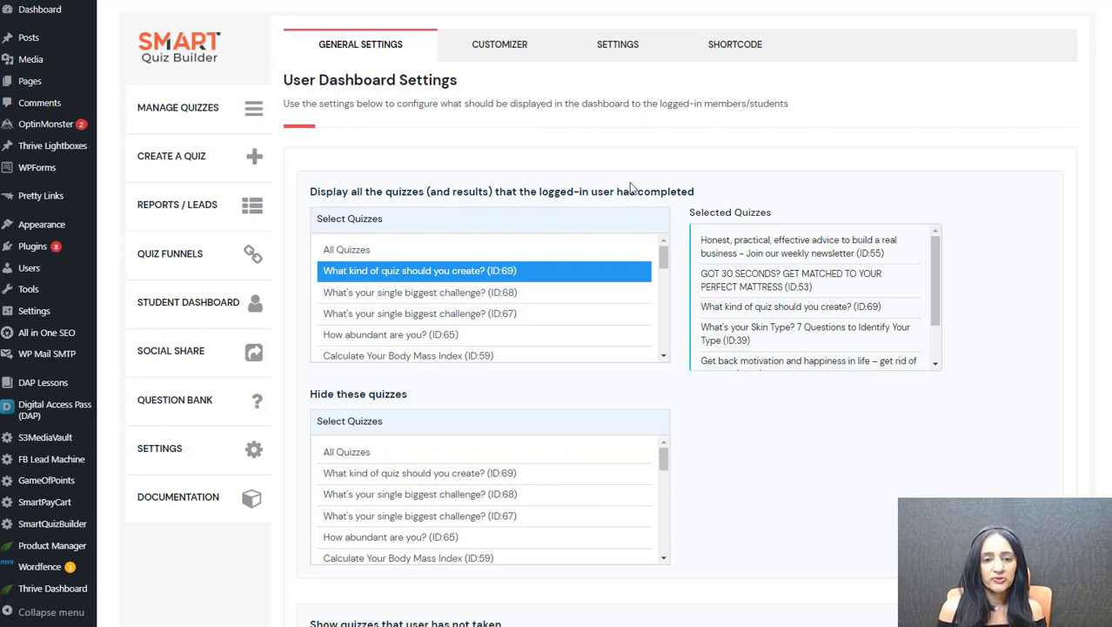
click(501, 50)
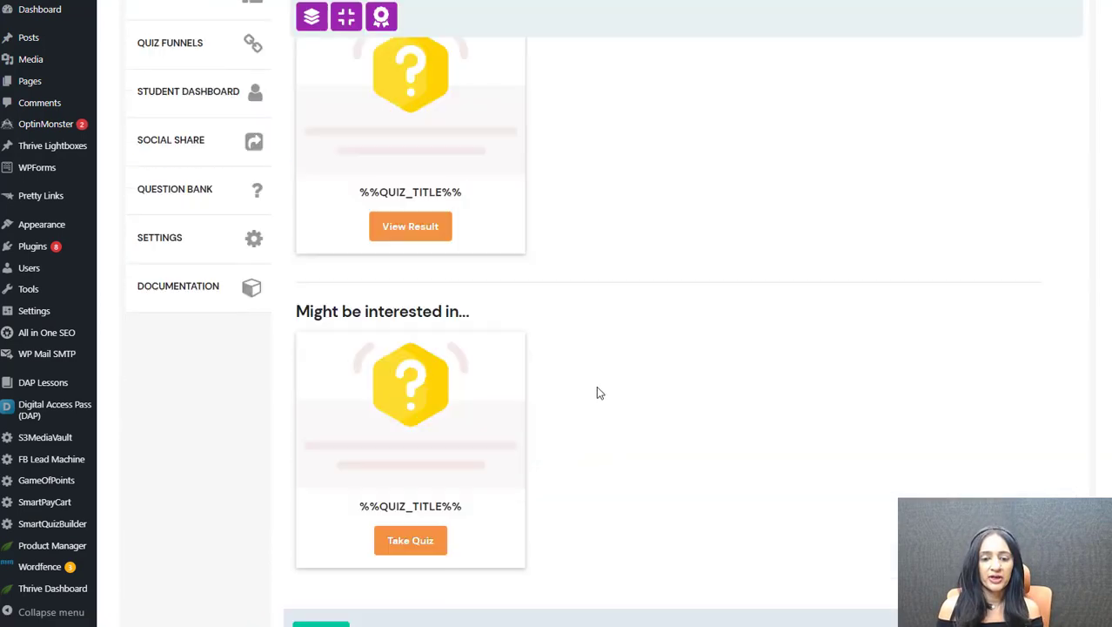
scroll(596, 387, down, 3)
scroll(442, 355, up, 3)
scroll(578, 243, down, 2)
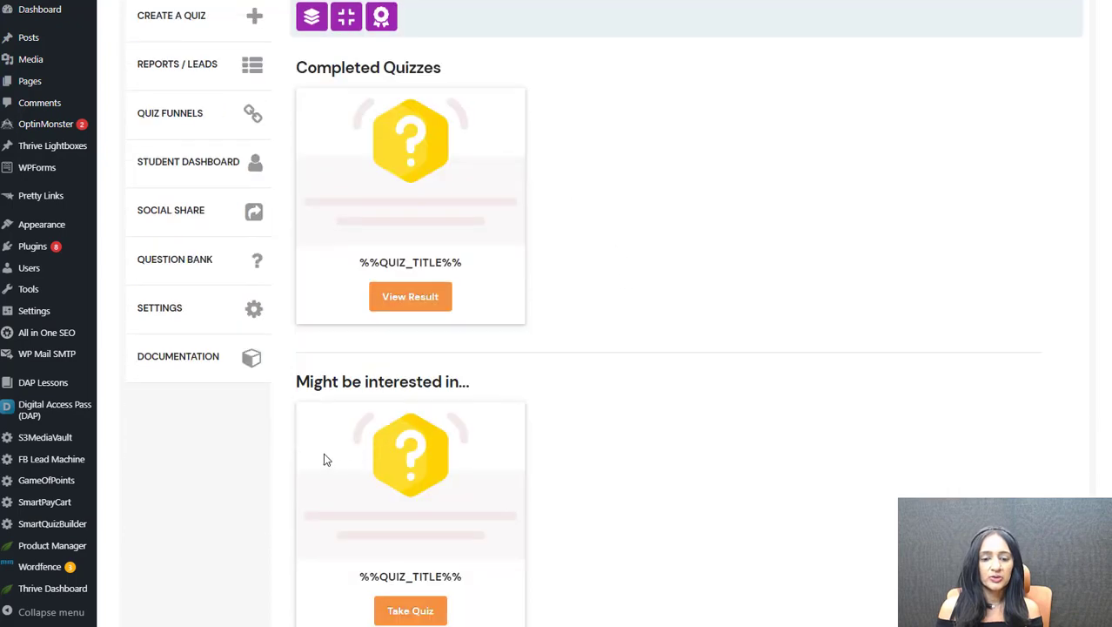
scroll(628, 388, up, 1)
scroll(508, 261, up, 1)
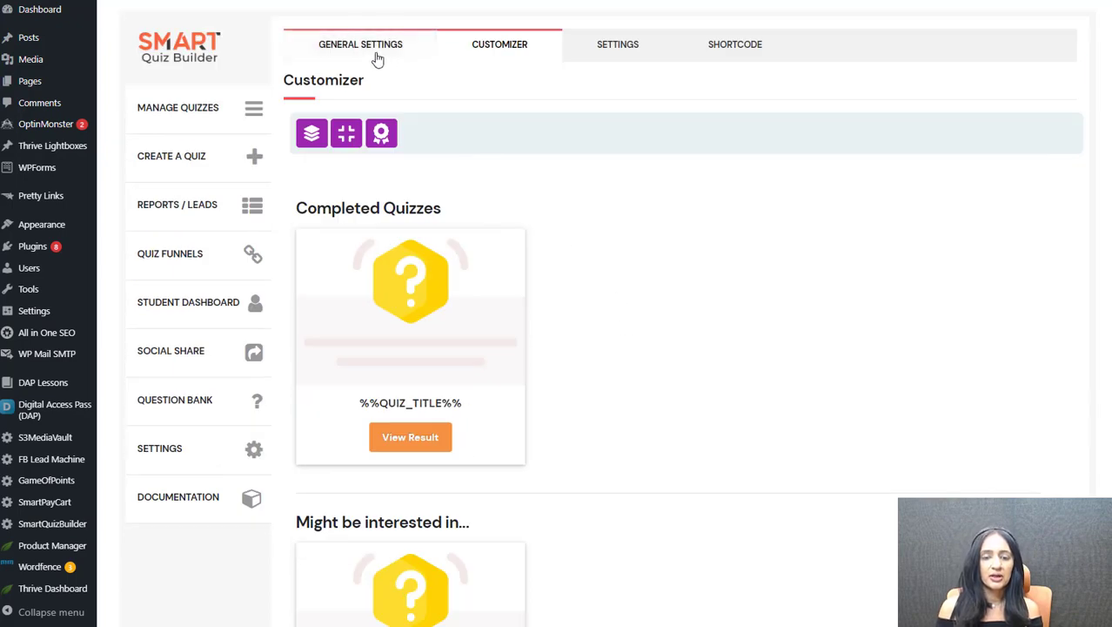
Step: Return to the general settings and review the quizzes selected for display once the logged-in user has completed them
click(378, 51)
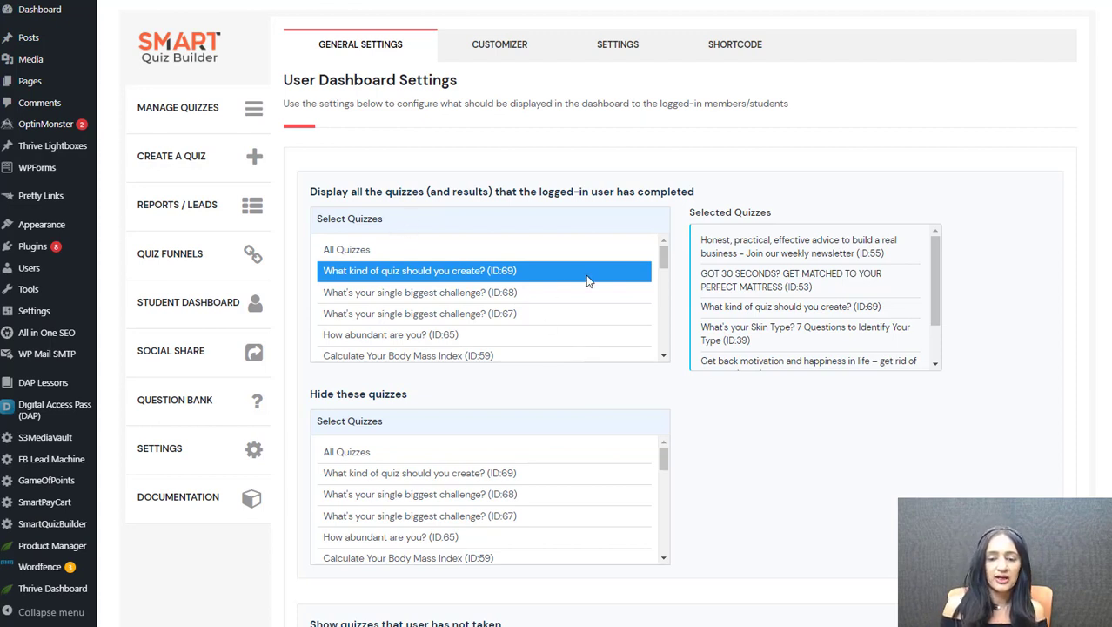
mouse_move(662, 251)
mouse_down()
mouse_move(658, 305)
mouse_move(647, 241)
mouse_up()
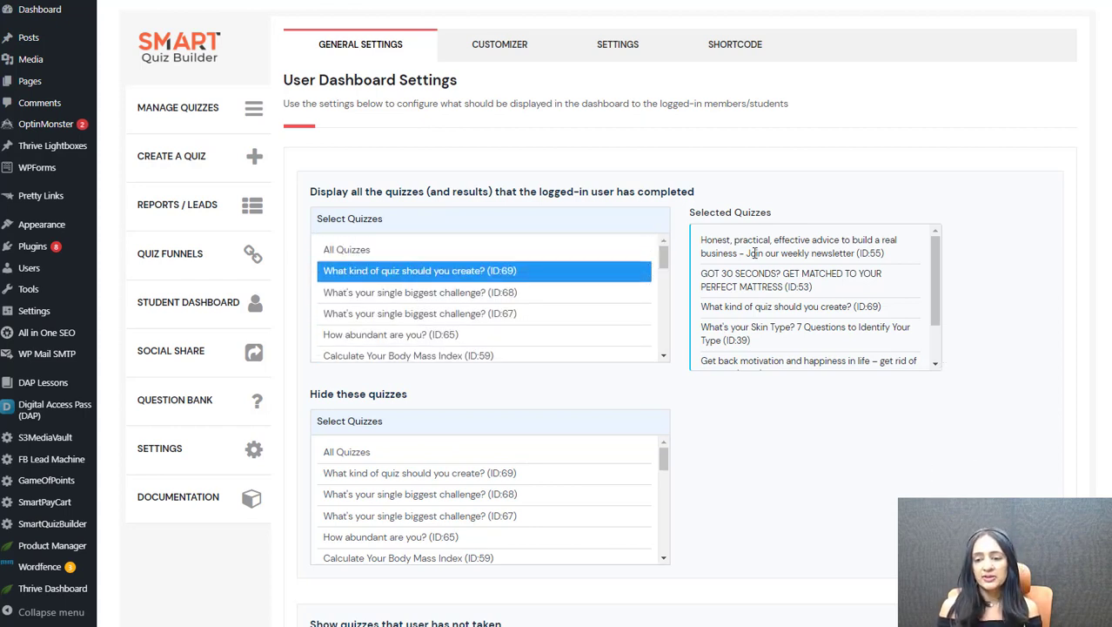
scroll(921, 248, down, 2)
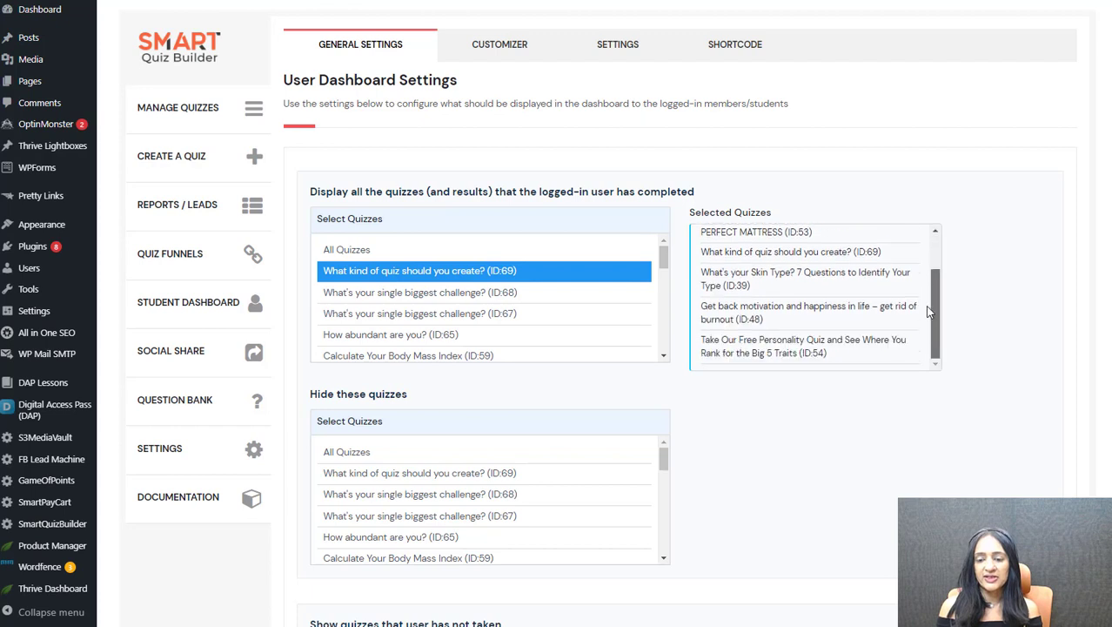
scroll(879, 318, up, 2)
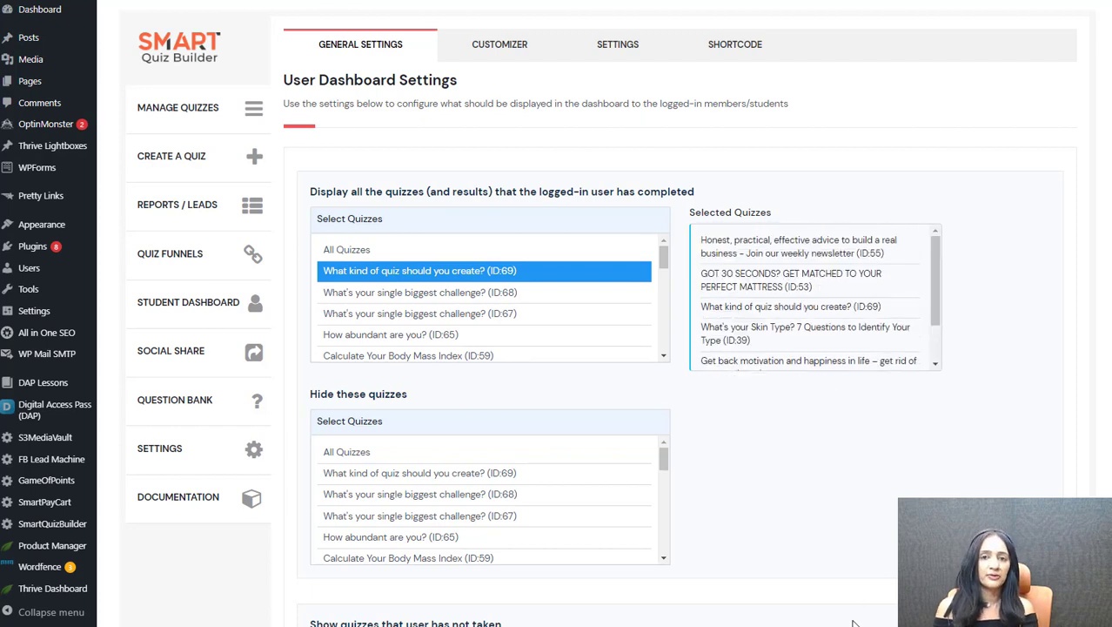
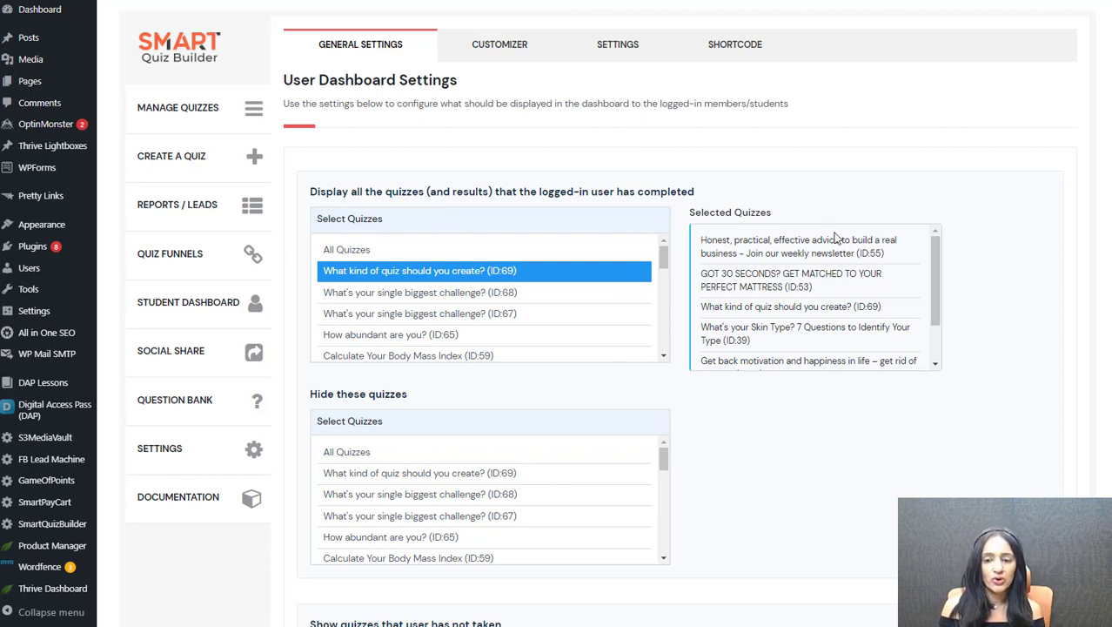
Step: Compare the completed-quizzes settings with the "Show quizzes that user has not taken" settings, including their selected and hidden quiz lists
scroll(752, 436, down, 2)
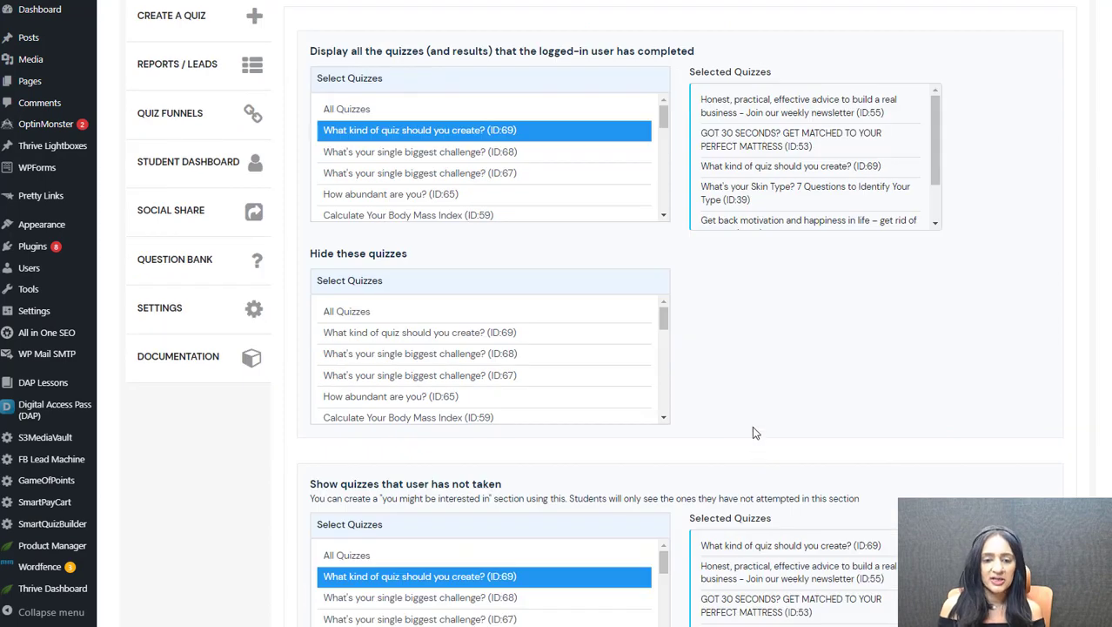
scroll(752, 426, down, 3)
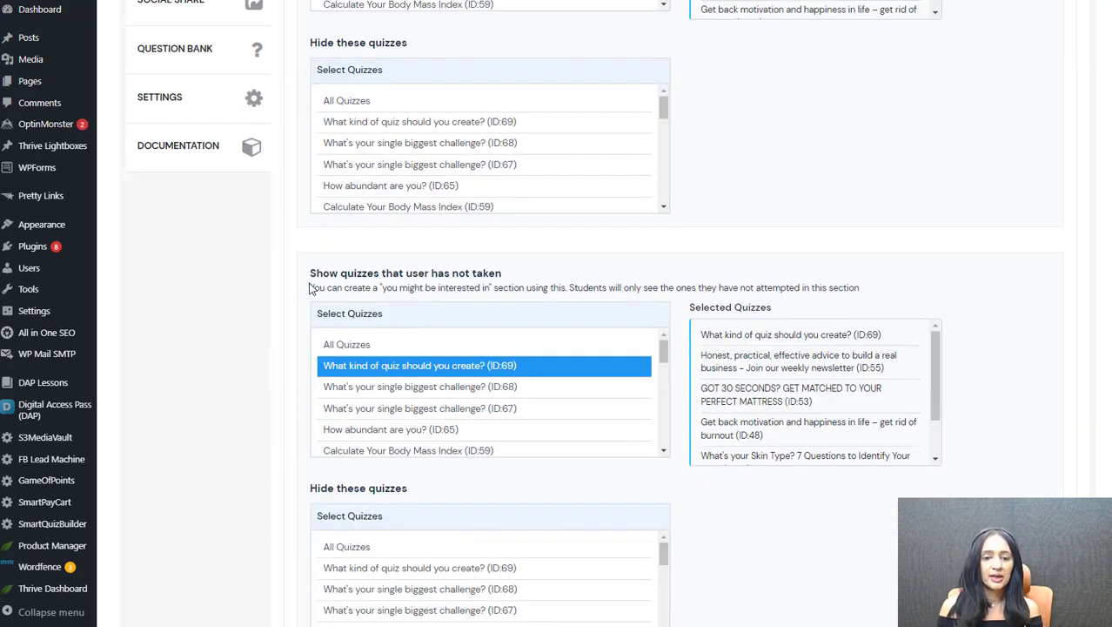
scroll(313, 291, down, 1)
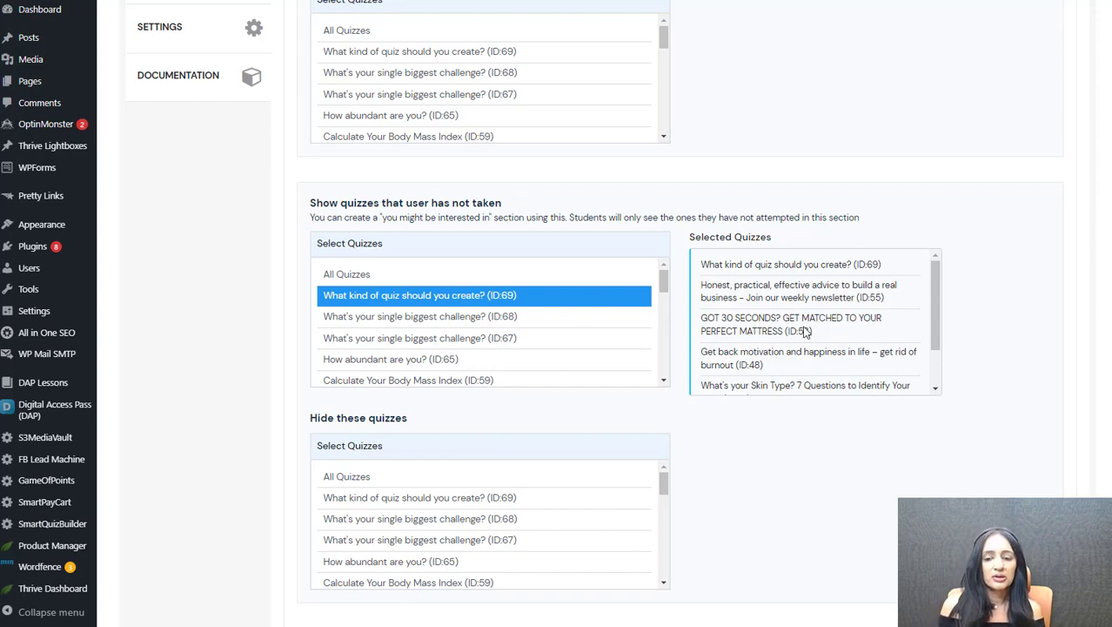
scroll(920, 300, up, 3)
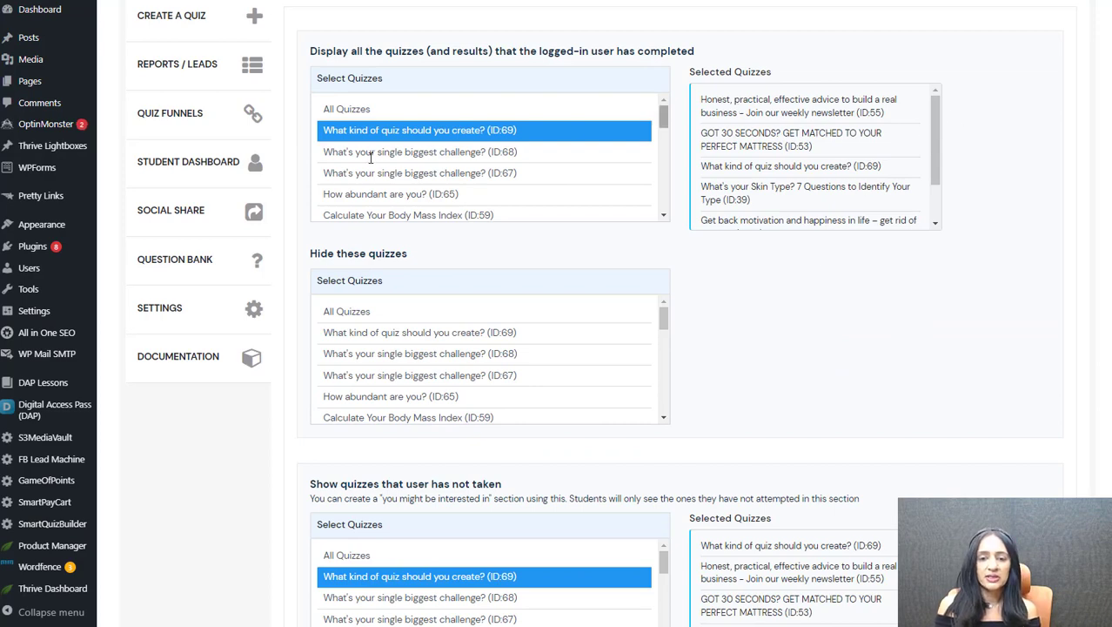
scroll(795, 255, down, 2)
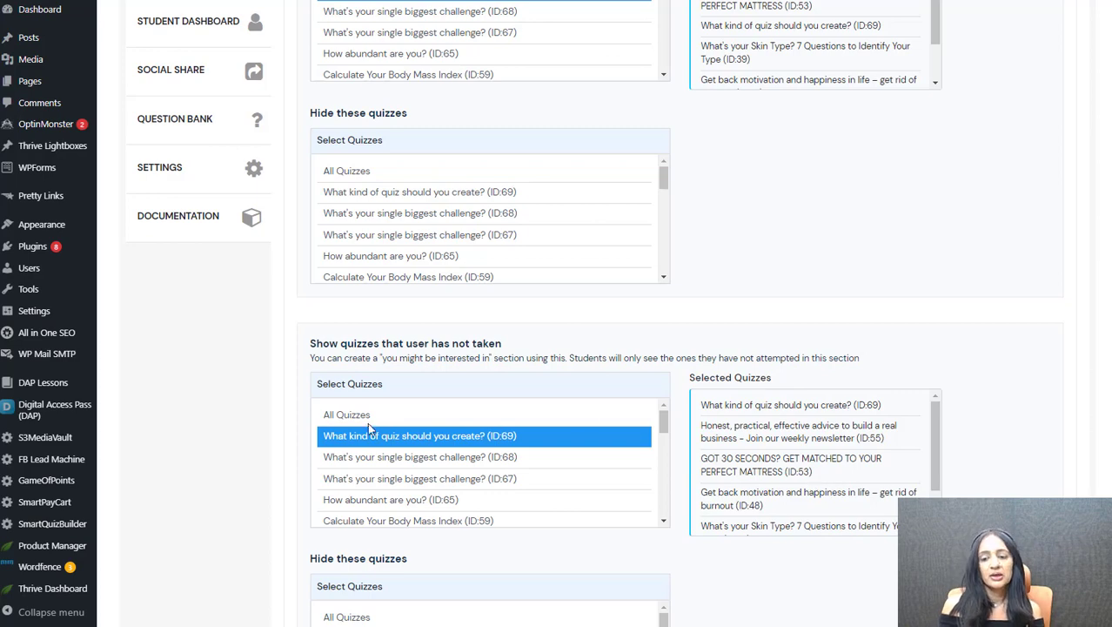
scroll(269, 377, down, 2)
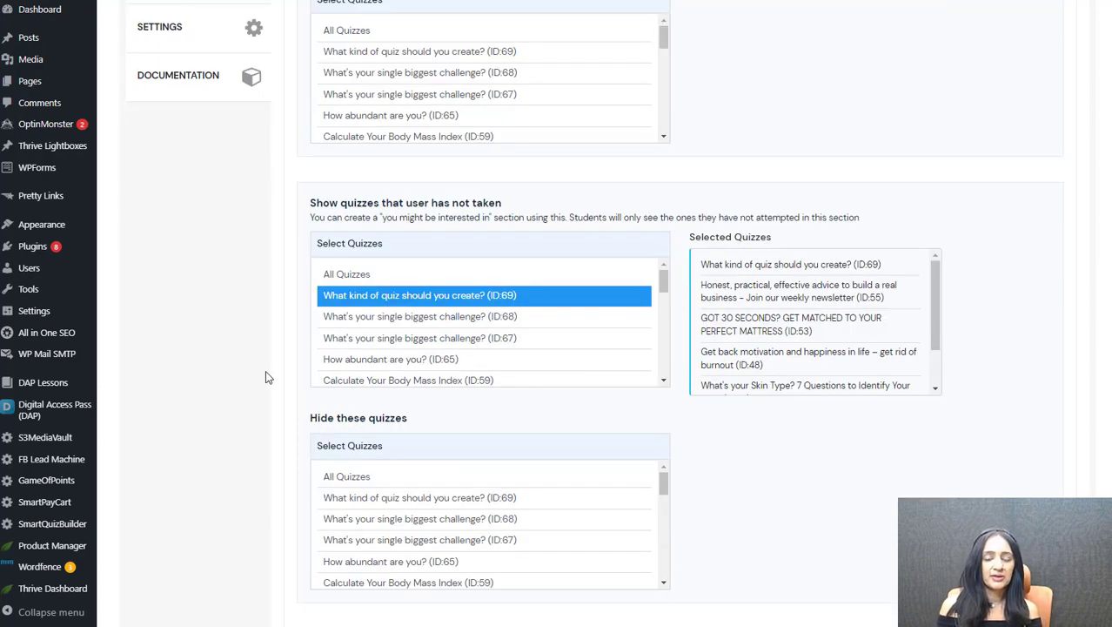
Step: Look through the quiz list under "Show quizzes that user has not taken" to see which quizzes are highlighted
scroll(320, 348, down, 1)
triple_click(503, 205)
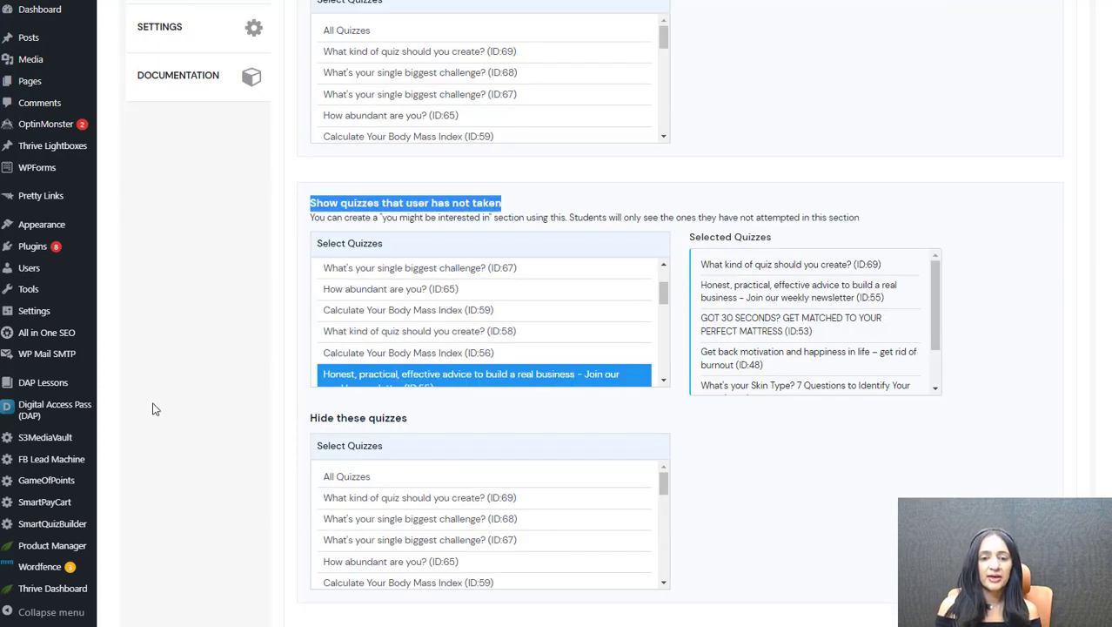
click(186, 351)
scroll(461, 369, down, 3)
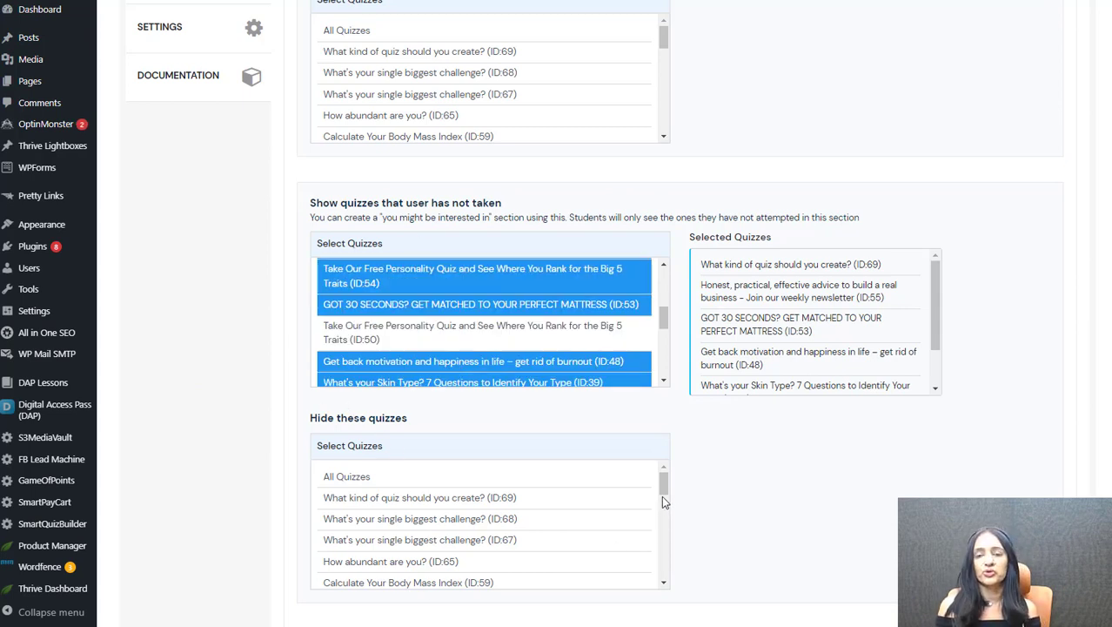
scroll(426, 353, up, 2)
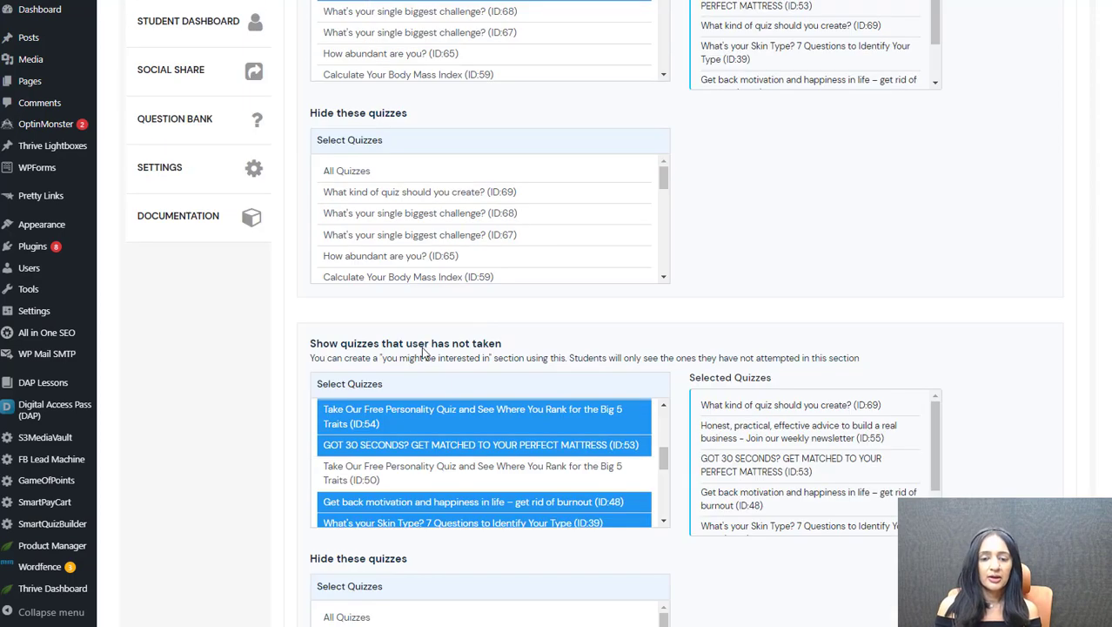
scroll(409, 440, up, 3)
click(409, 439)
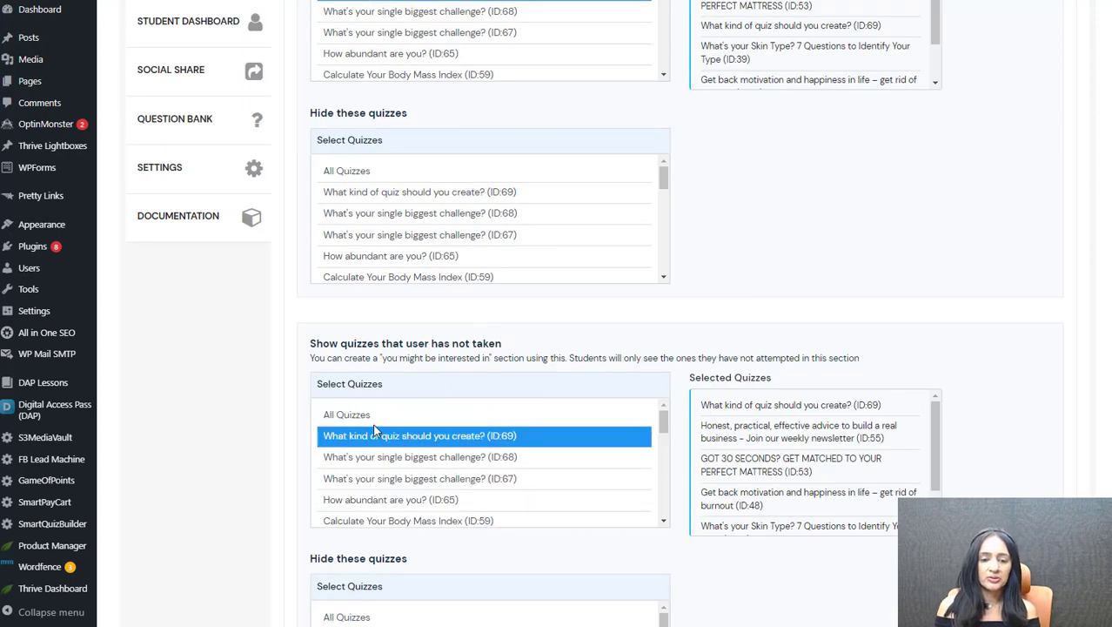
Step: Check the name given to the dashboard at the end of the general settings
scroll(322, 402, down, 1)
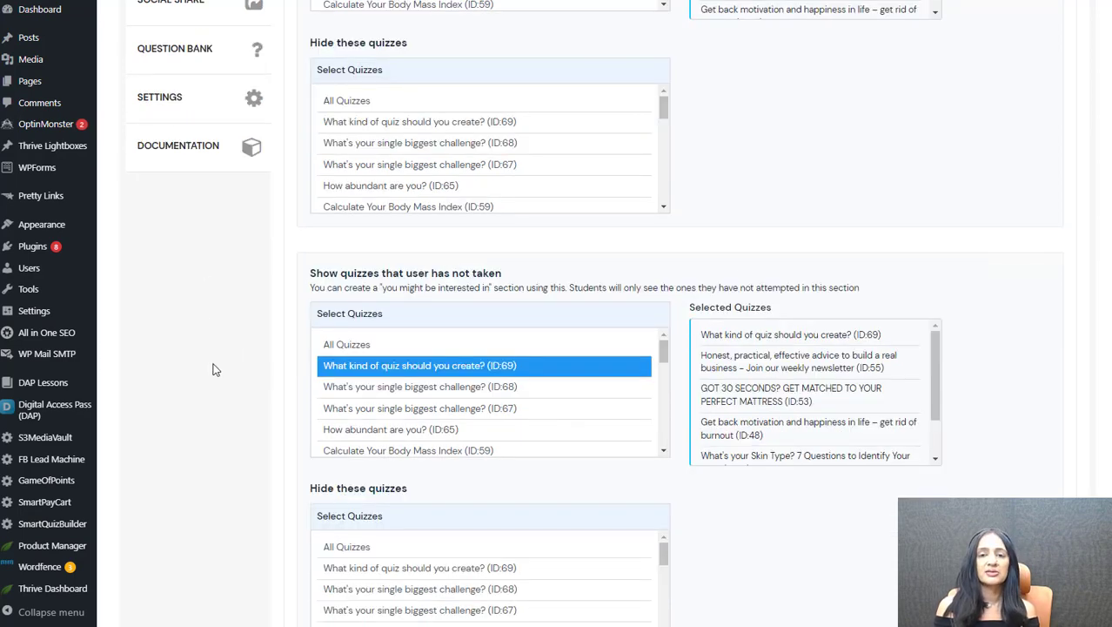
scroll(348, 417, down, 4)
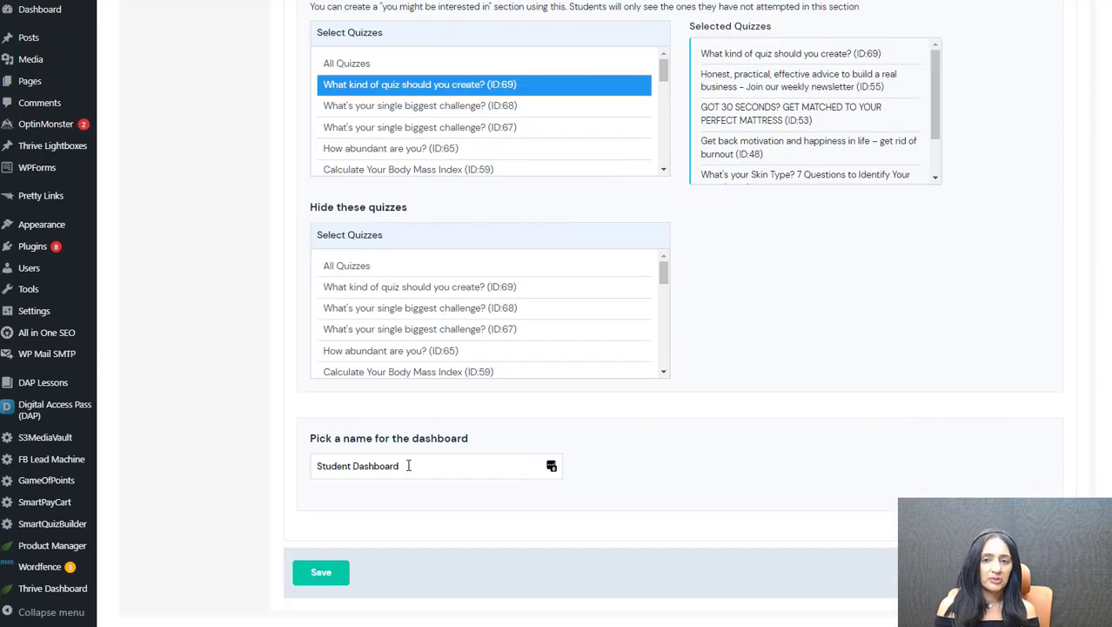
drag(416, 470, 146, 435)
Step: Switch to the Customizer and look over the preview cards of the dashboard's two quiz sections
scroll(198, 322, up, 15)
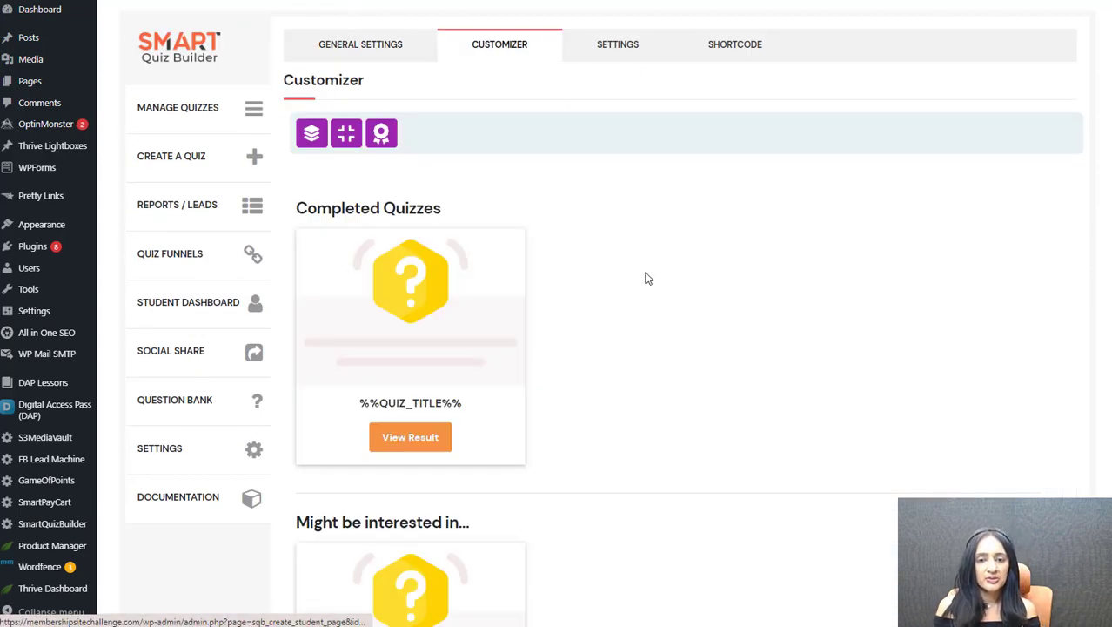
scroll(655, 338, down, 3)
scroll(522, 288, up, 2)
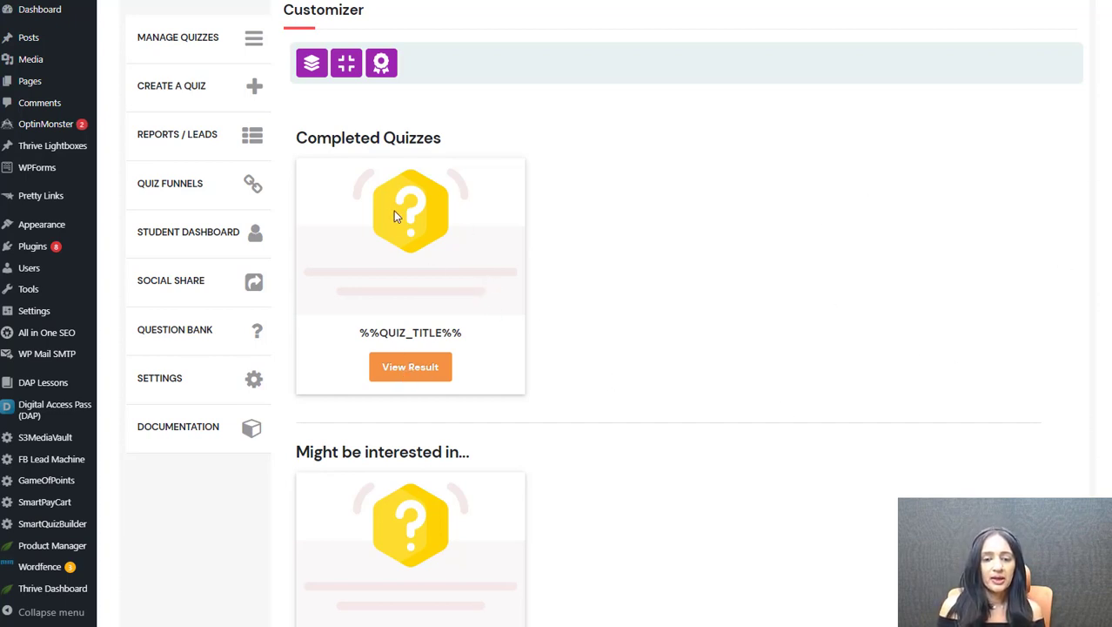
Step: Open the template styling options and examine the width, border, button background color and external shadow settings against the quiz preview
click(312, 63)
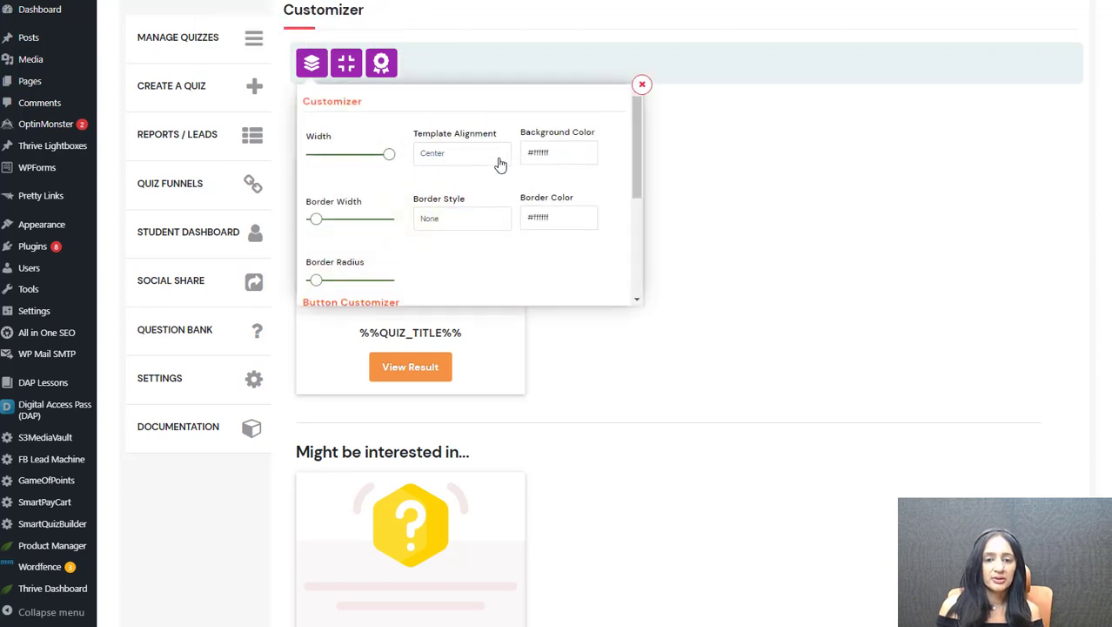
scroll(413, 265, down, 1)
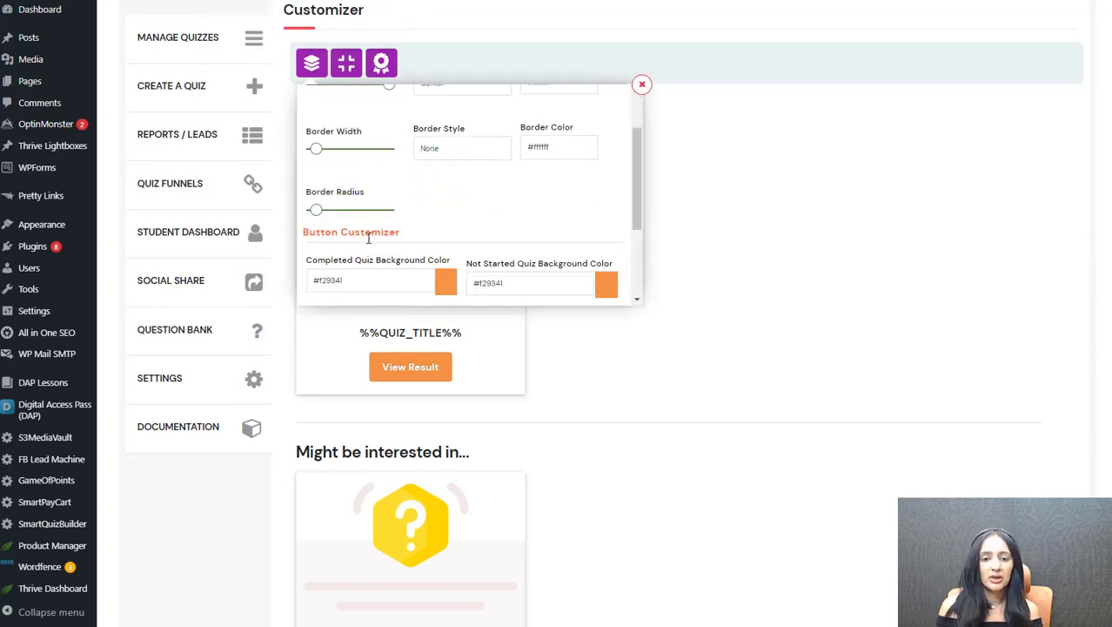
scroll(375, 242, down, 1)
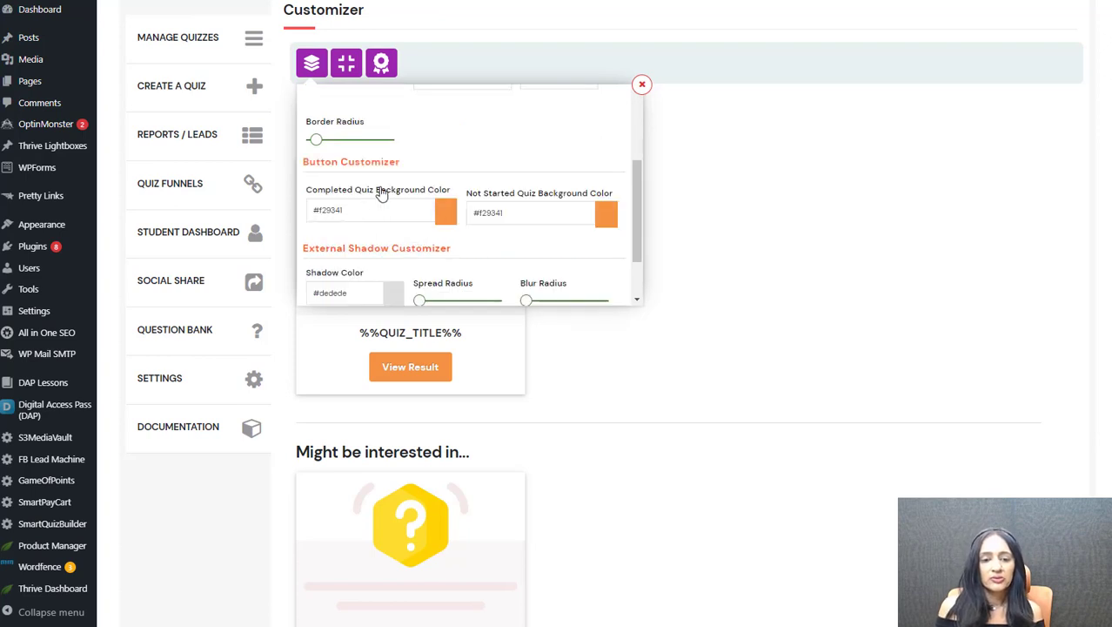
scroll(566, 461, down, 3)
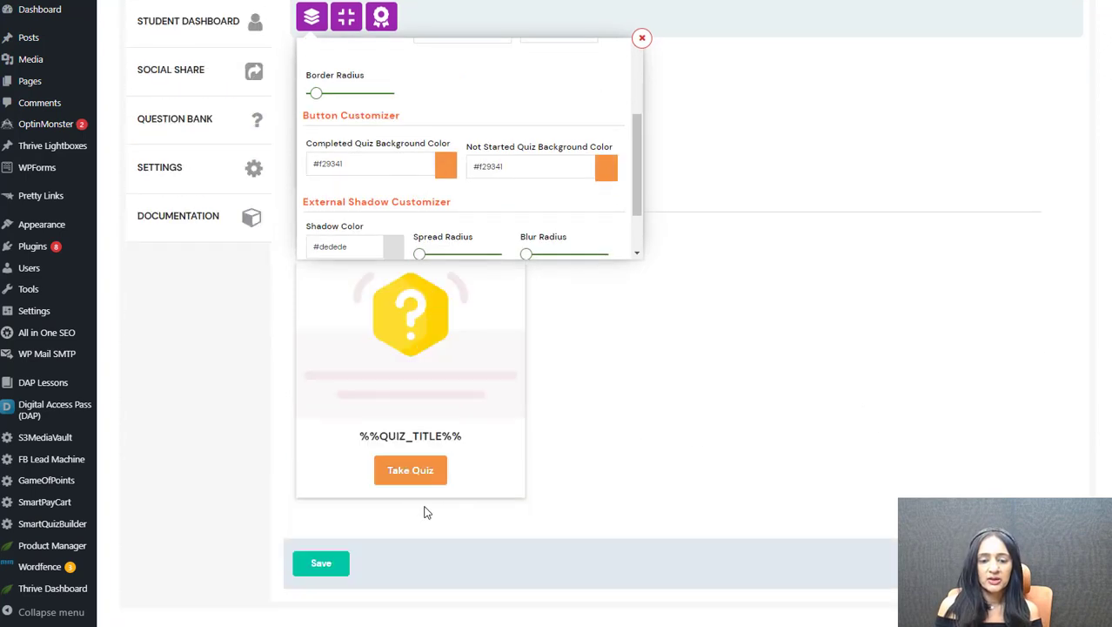
scroll(602, 287, up, 1)
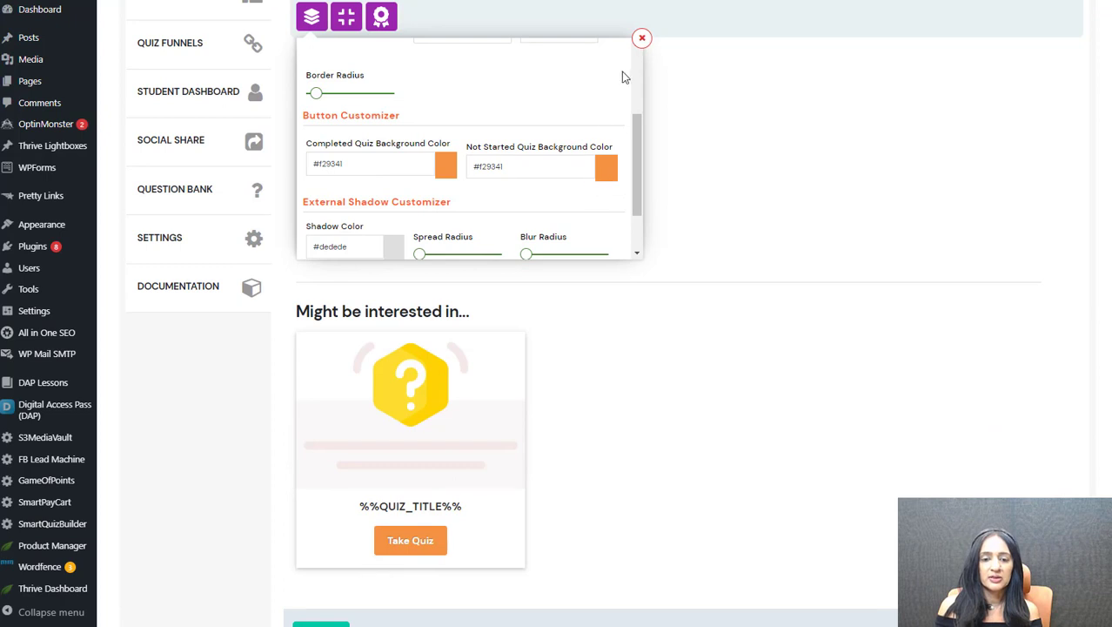
Step: Close the template styling options, check the image height and width settings in the Image Customizer, and review the quiz preview cards
scroll(566, 87, up, 1)
click(641, 38)
click(353, 18)
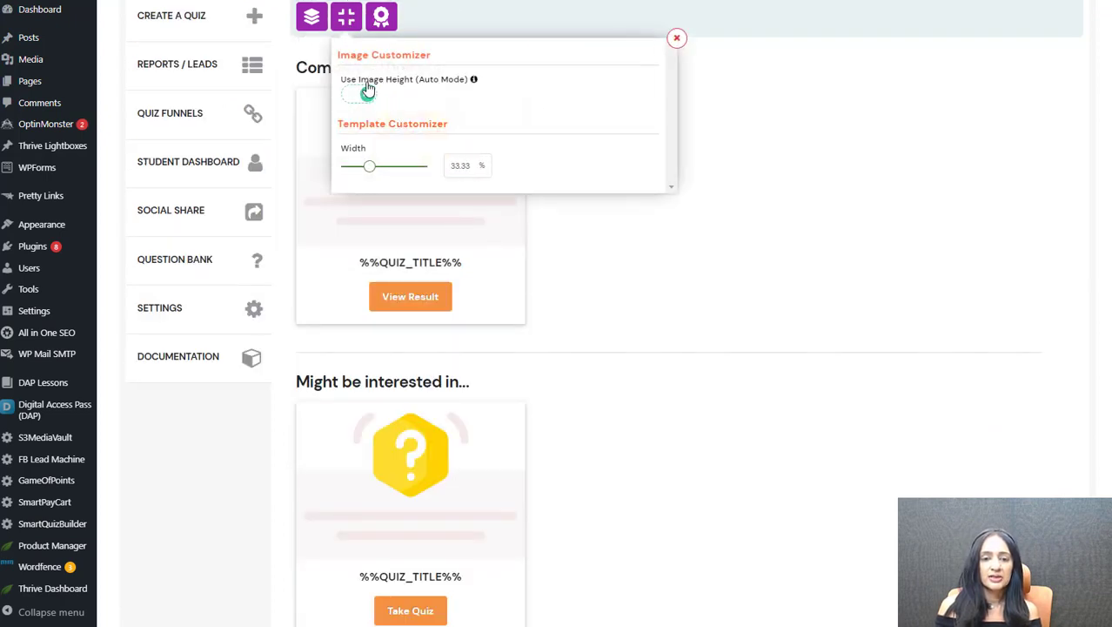
click(678, 39)
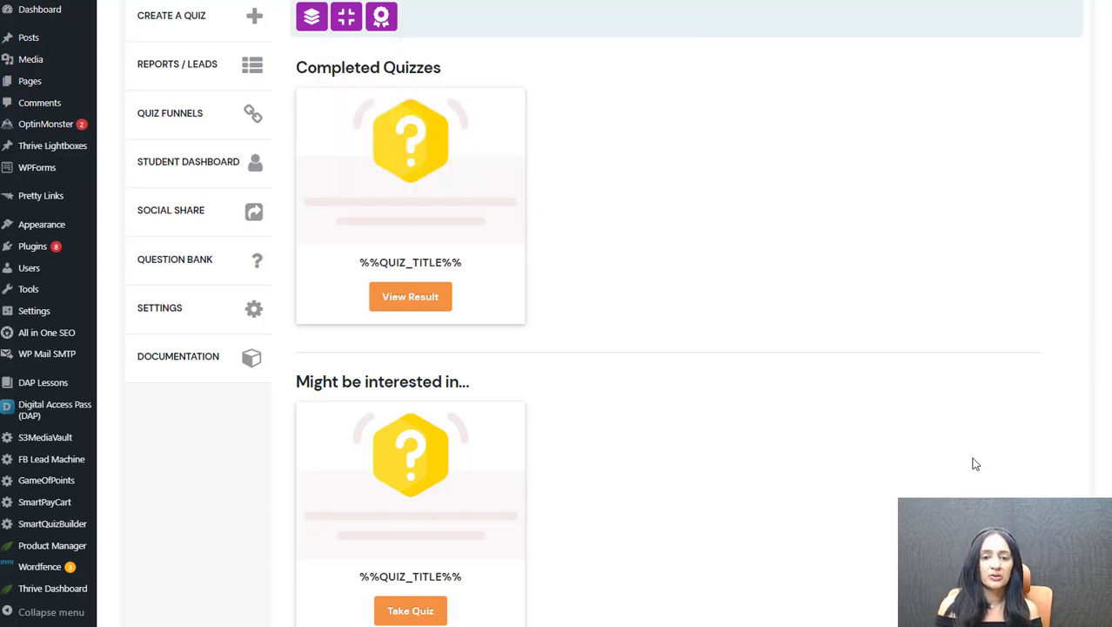
scroll(966, 466, up, 2)
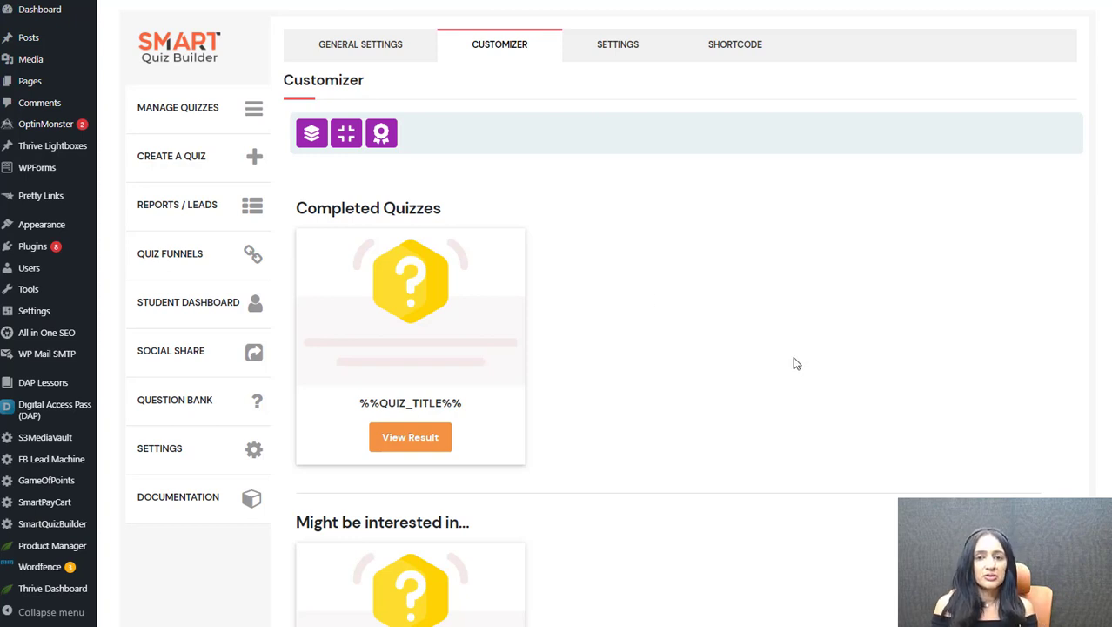
scroll(518, 457, down, 2)
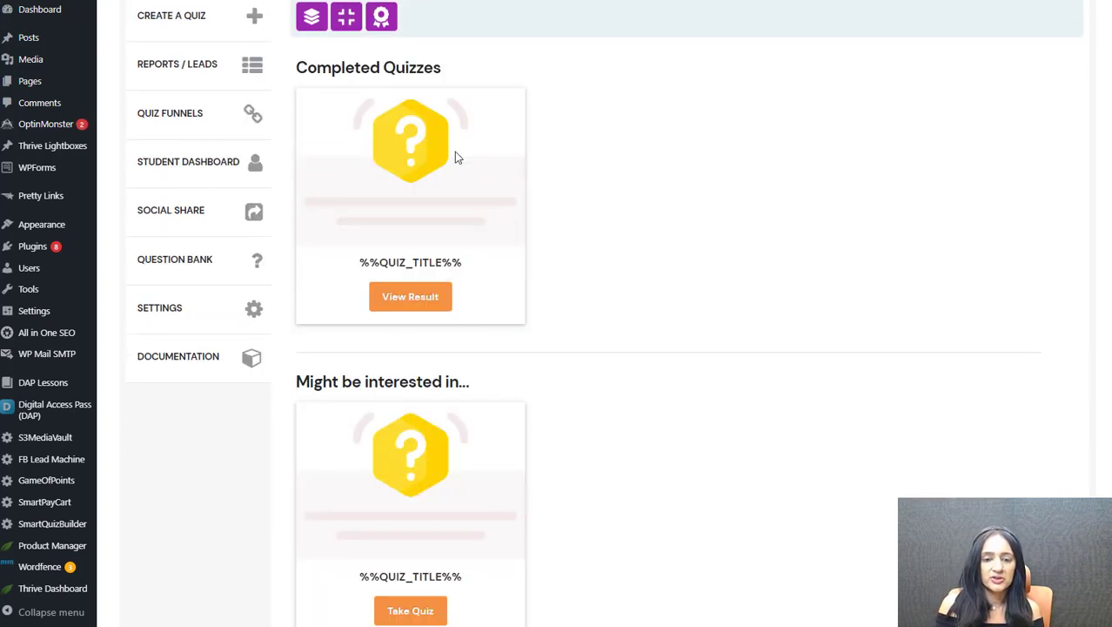
scroll(738, 445, up, 2)
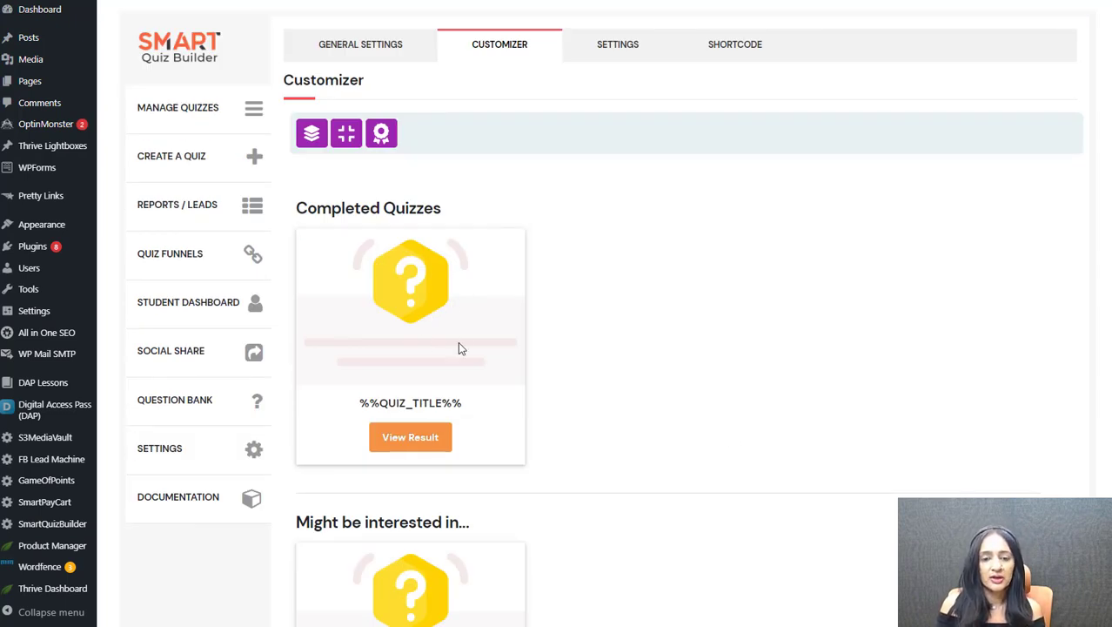
Step: Open the dashboard's Settings section and review each quiz's image and the Quiz URL where it is published
click(623, 54)
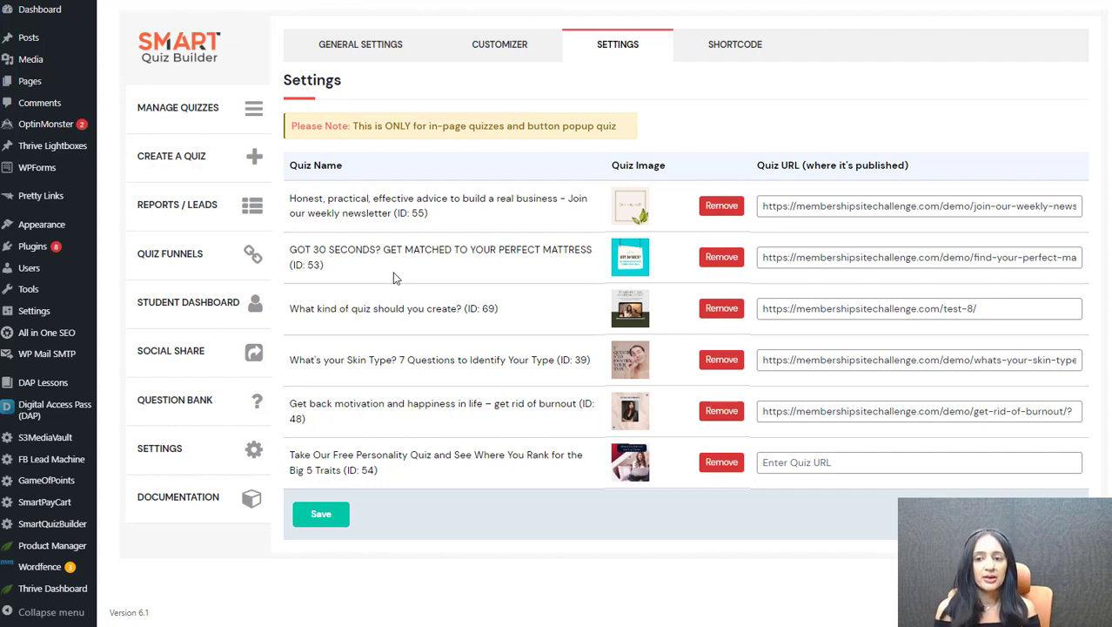
drag(758, 165, 910, 166)
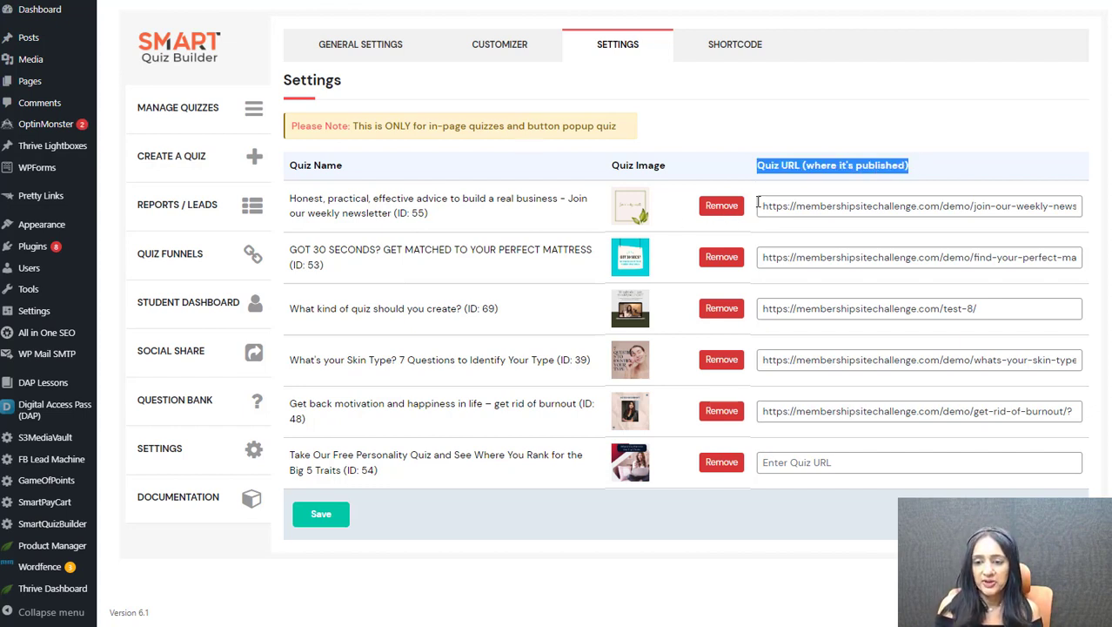
click(761, 209)
click(810, 207)
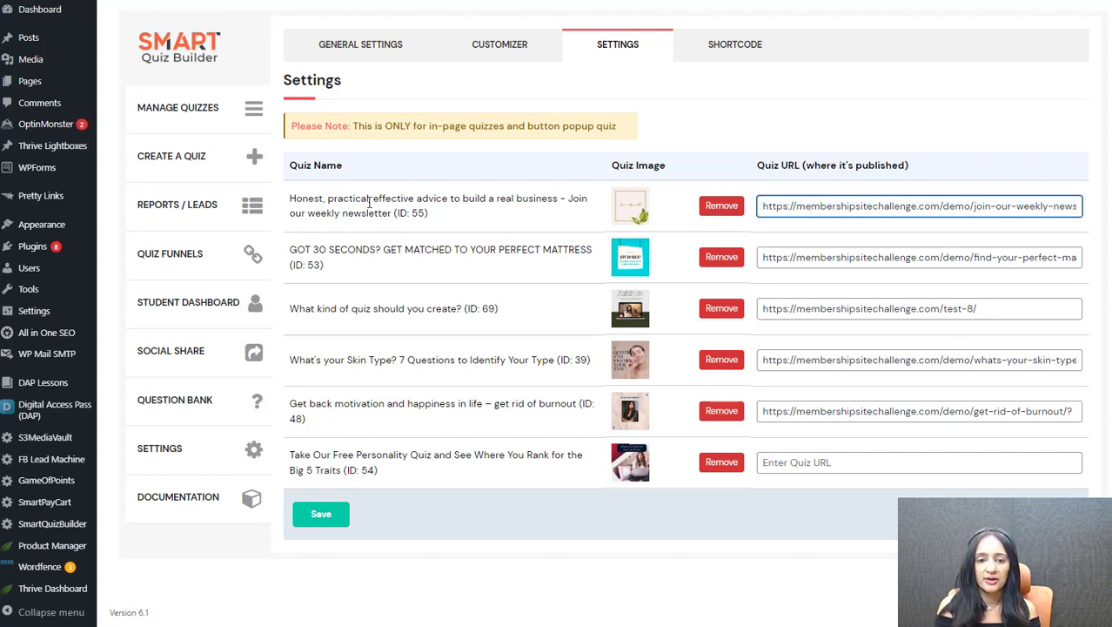
drag(762, 205, 857, 555)
click(840, 541)
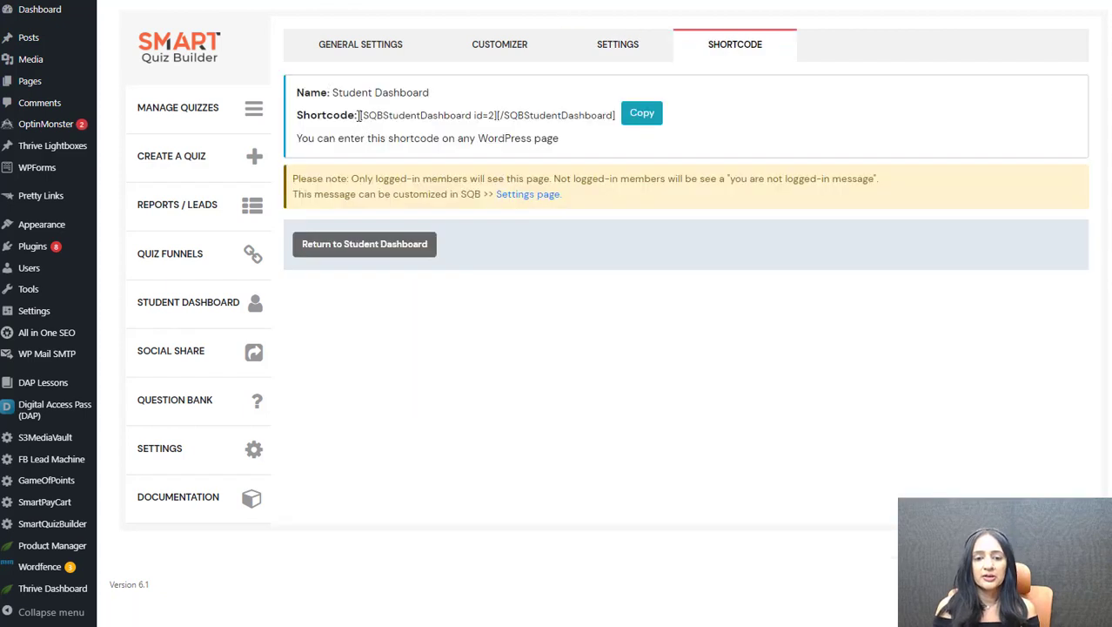
Step: Copy the full shortcode of the student dashboard
drag(359, 116, 576, 129)
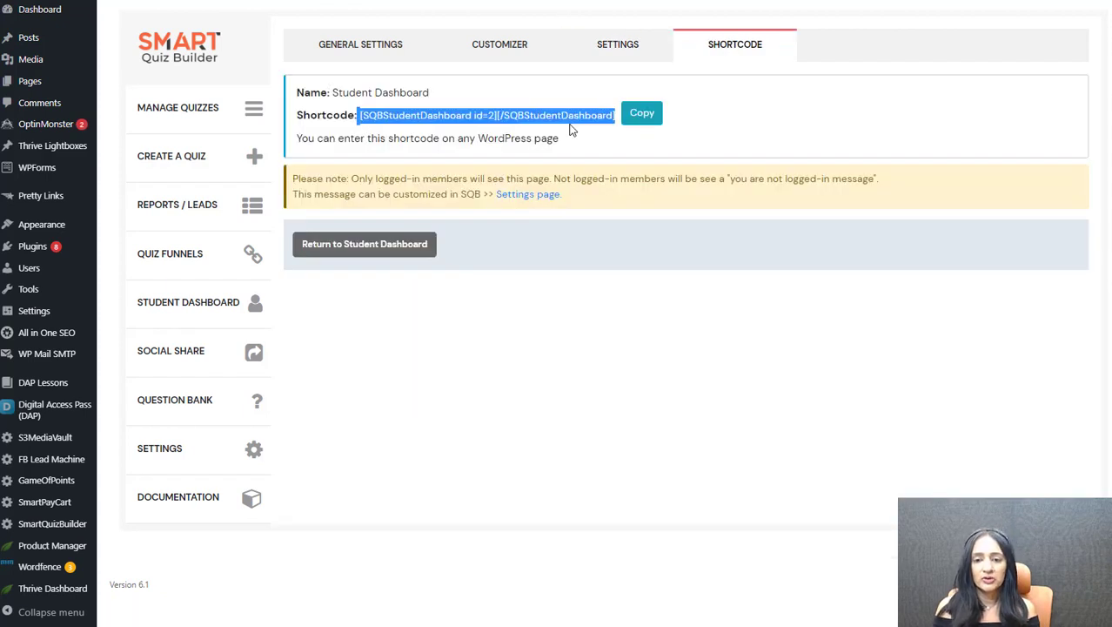
click(640, 120)
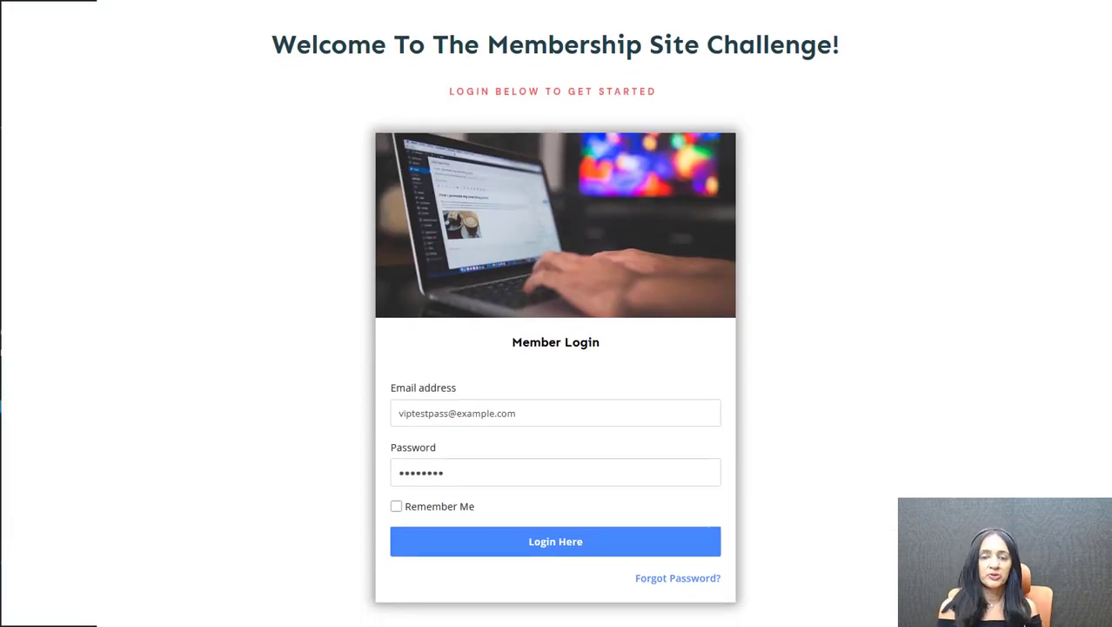
Step: Switch to the Membership Site Challenge site, log in with the filled-in member credentials, and open the Quiz Dashboard
click(563, 552)
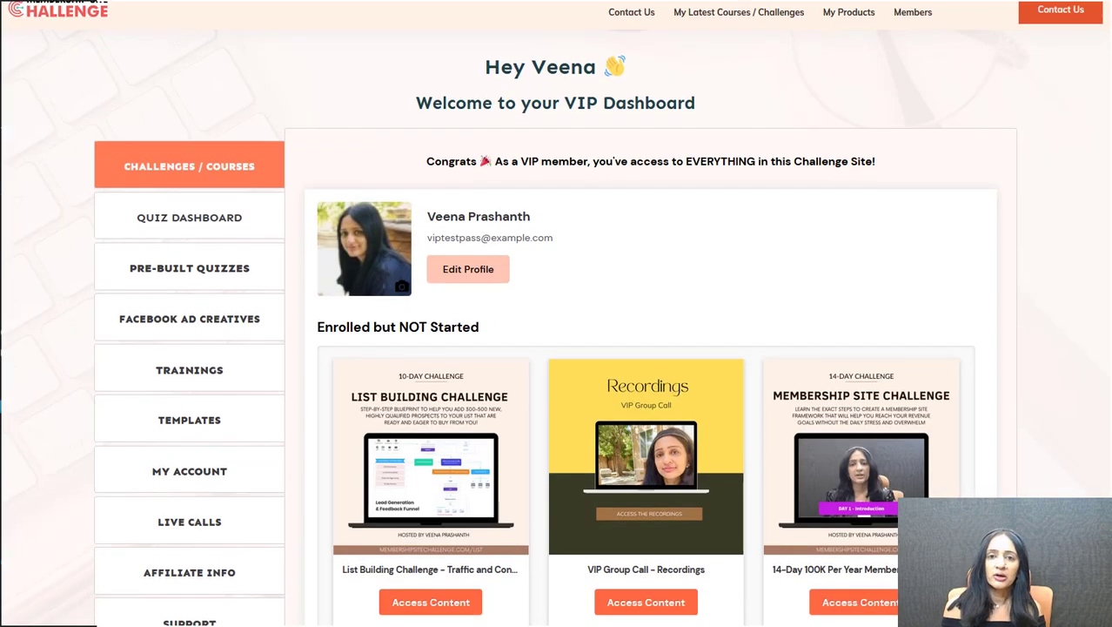
scroll(1007, 224, down, 2)
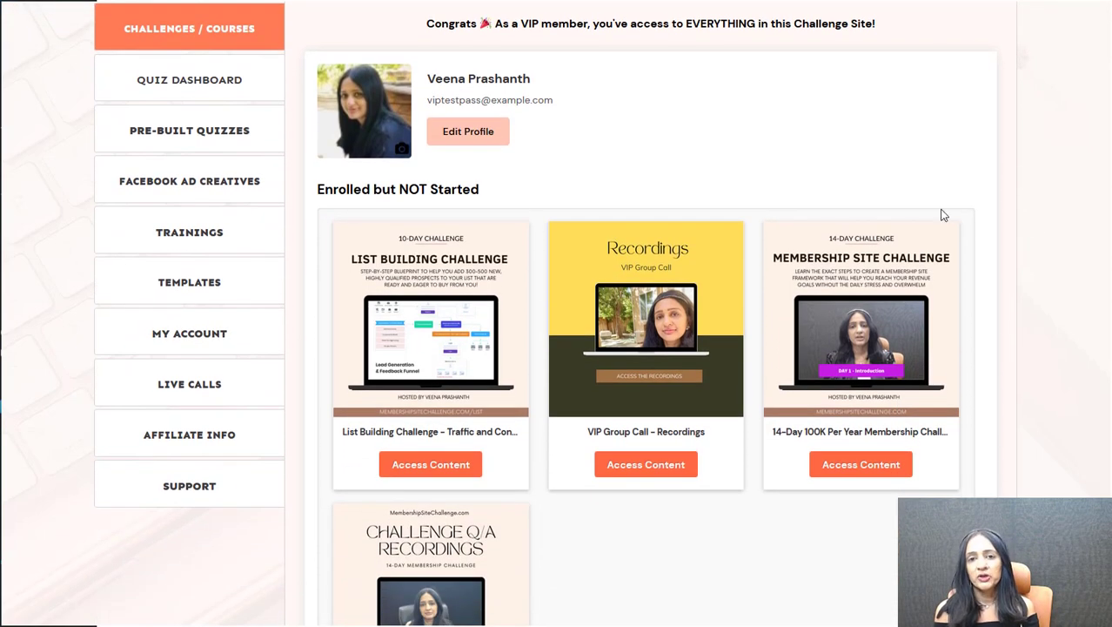
click(193, 87)
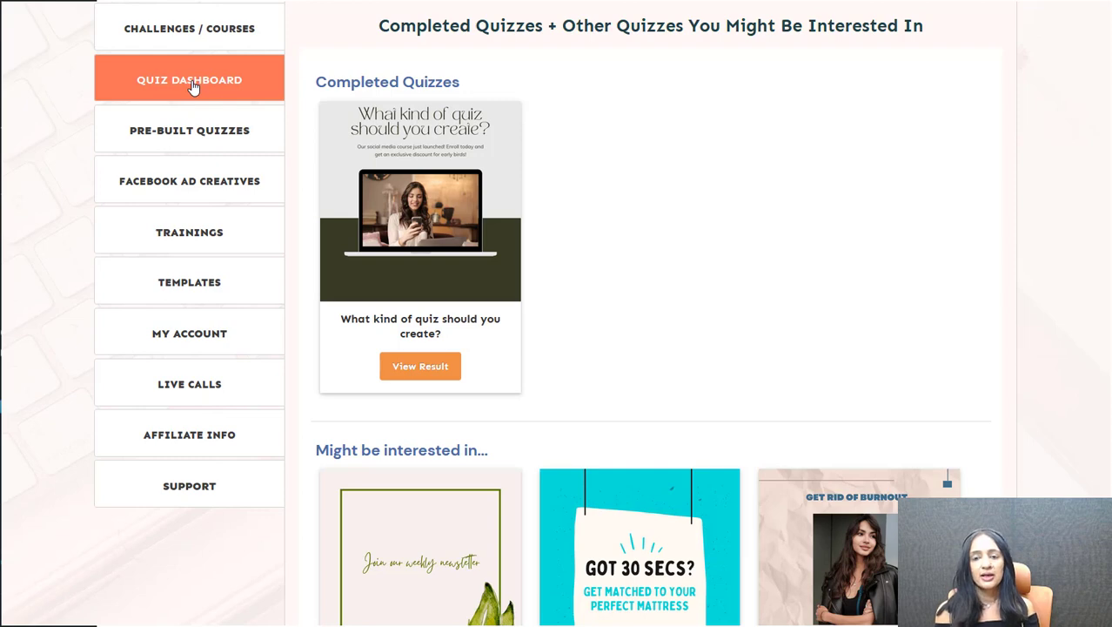
Step: Examine the "Completed Quizzes" and "Might be interested in..." sections of the member's quiz dashboard
drag(466, 87, 303, 87)
click(1053, 160)
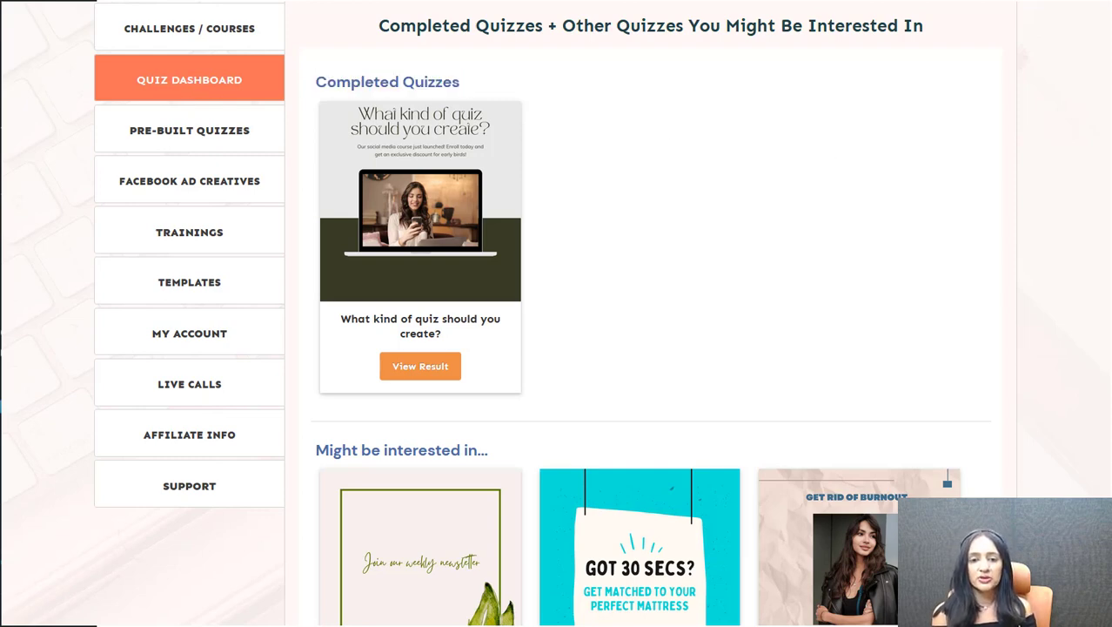
scroll(644, 314, down, 5)
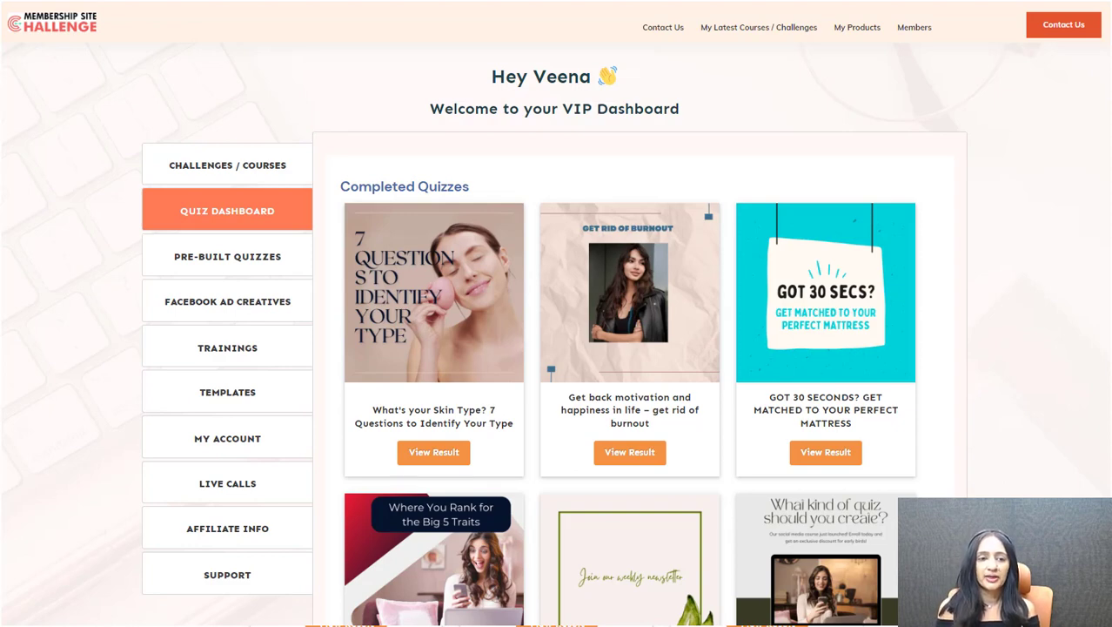
Step: Look through all the completed quiz cards on the dashboard of a member who has taken several quizzes
scroll(557, 348, down, 2)
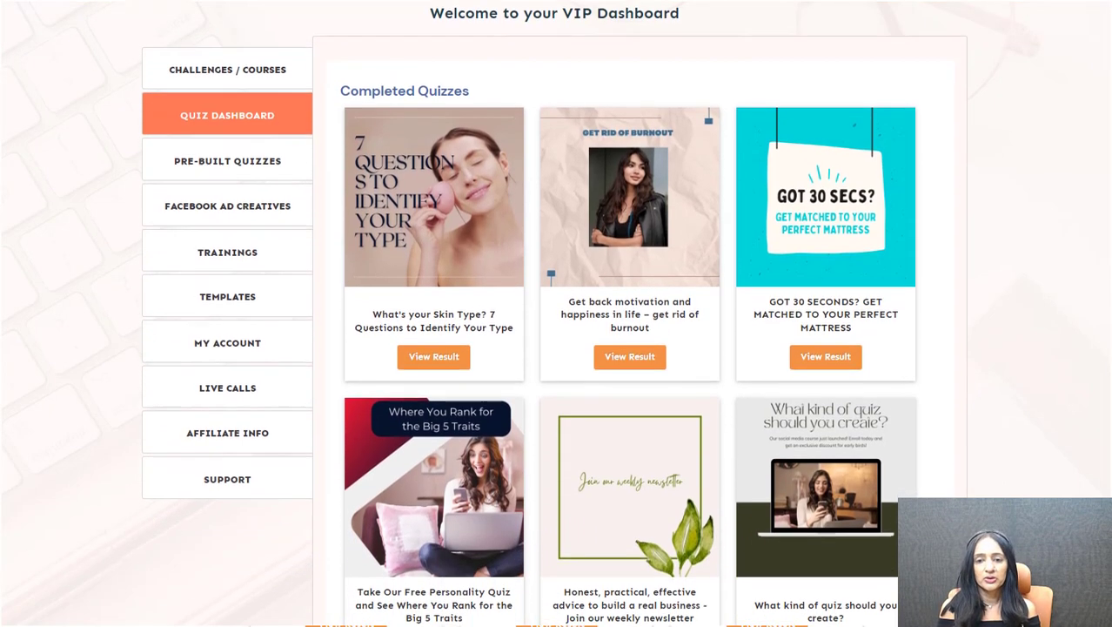
scroll(557, 348, down, 1)
scroll(557, 348, down, 1)
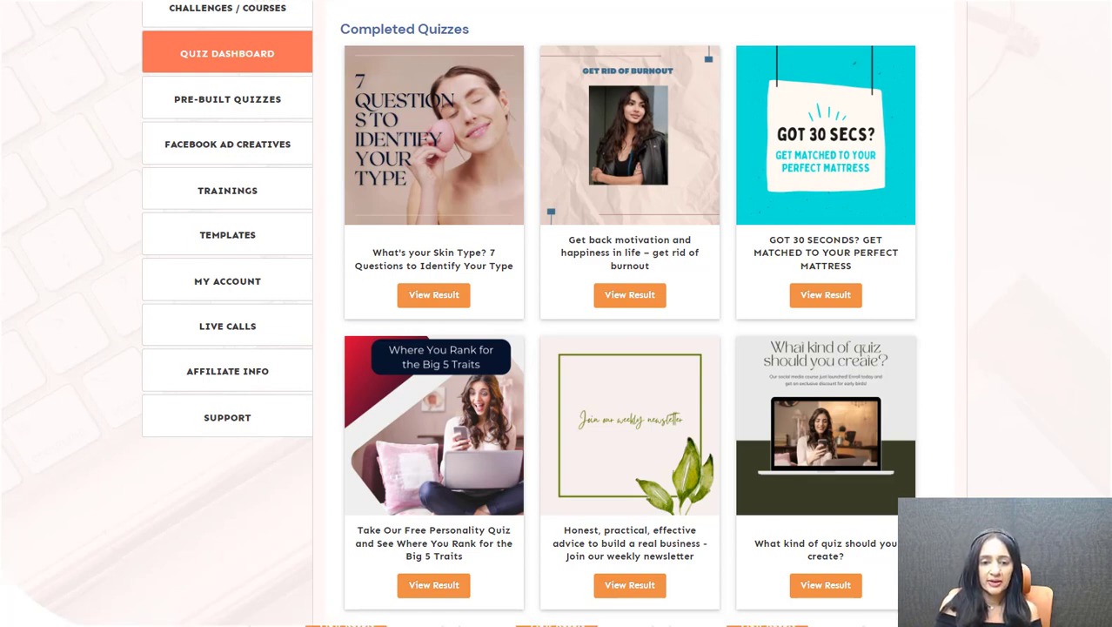
Step: View the results of the "What's your Skin Type?" quiz, compare the details of its first two attempts, and close the quiz details
click(418, 304)
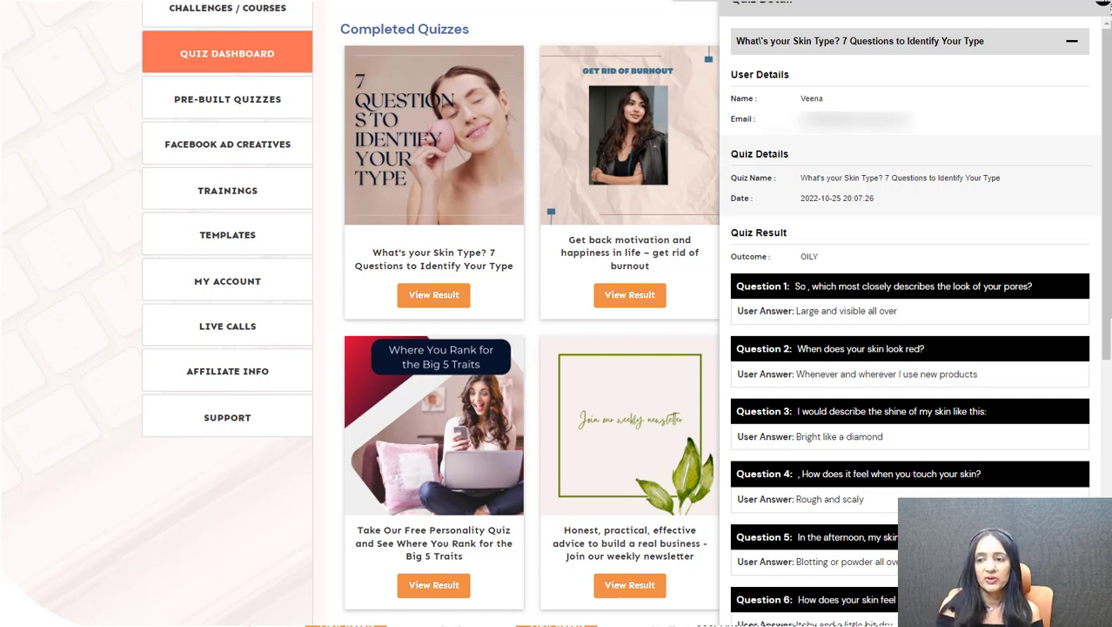
click(1072, 49)
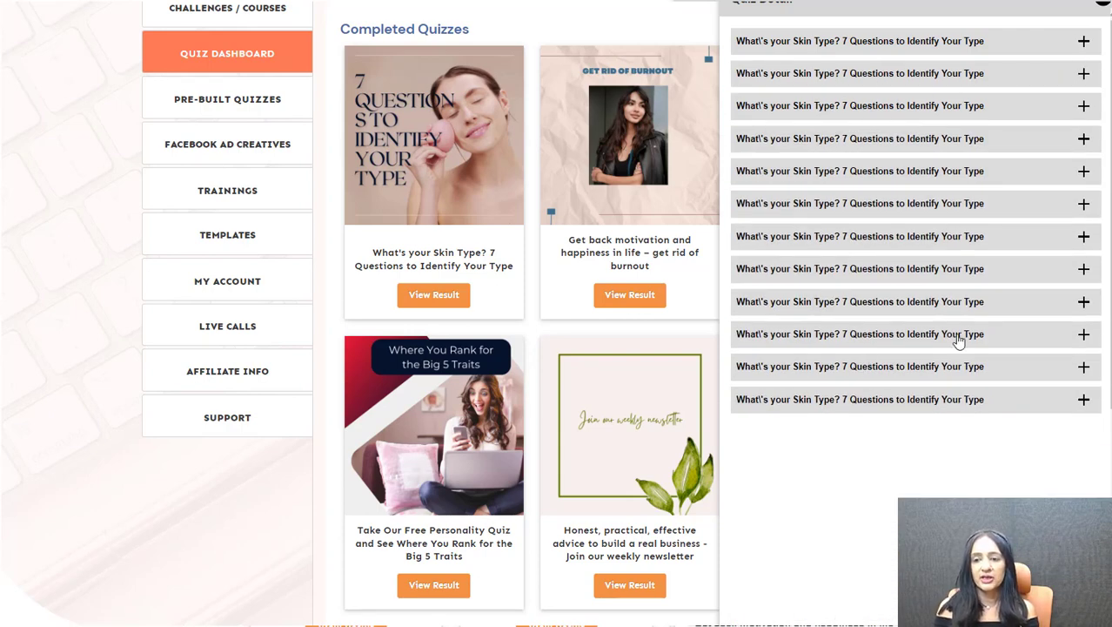
click(963, 76)
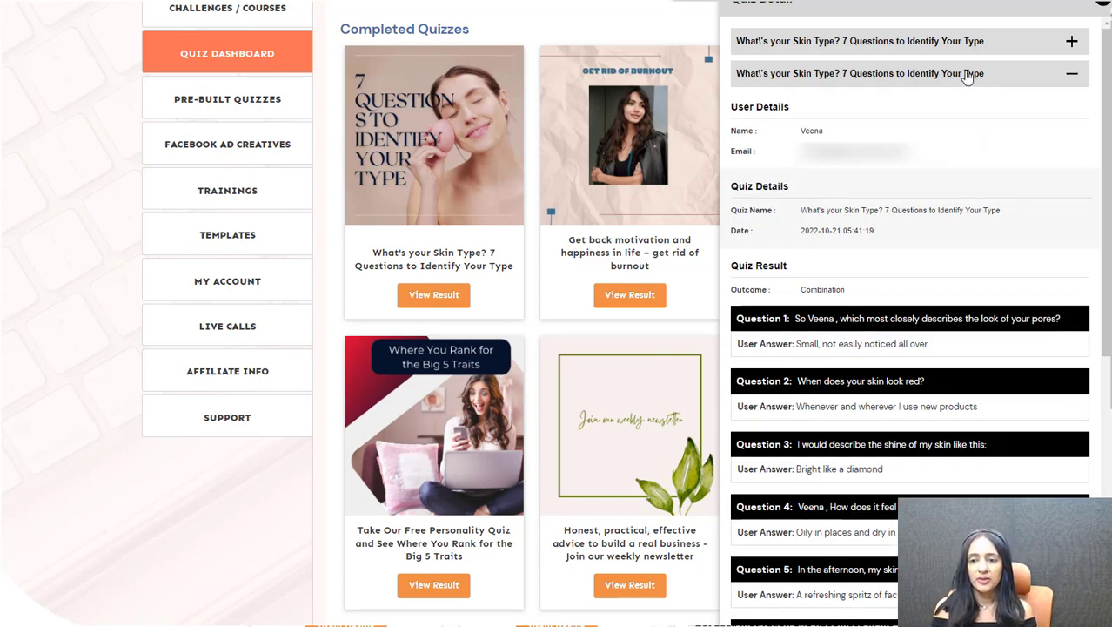
click(957, 74)
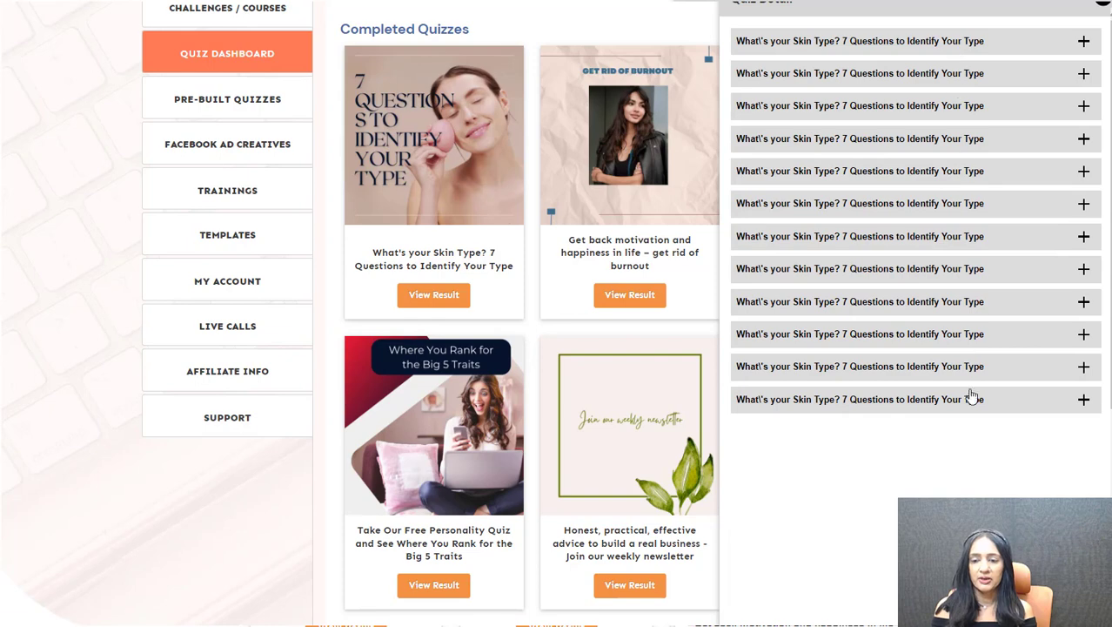
key(Escape)
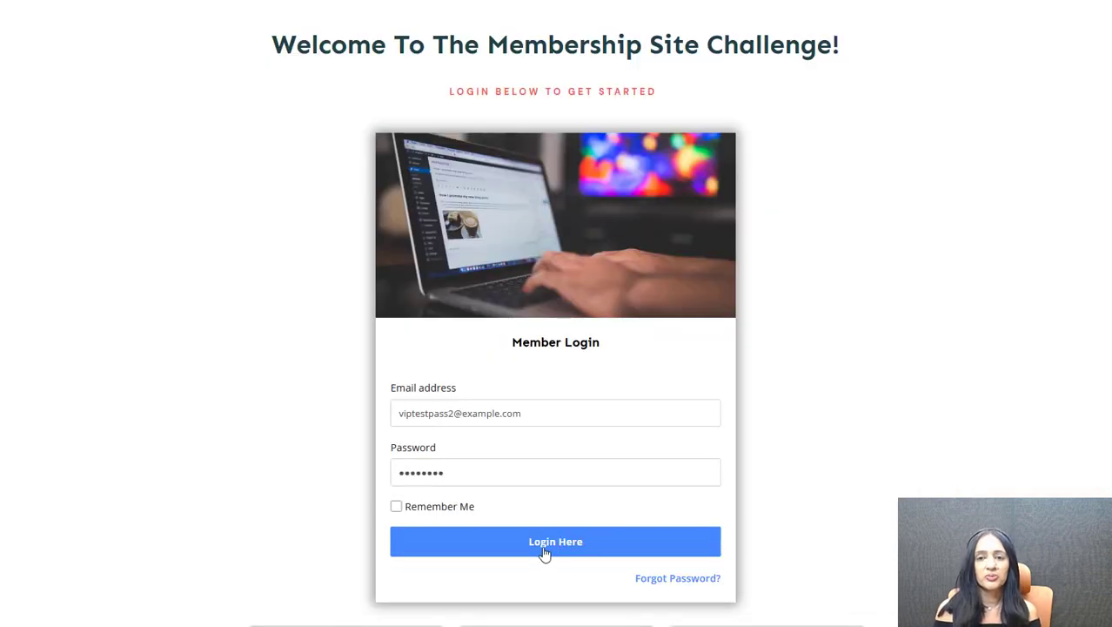
Step: Log in with the second test member's filled-in credentials and look over the suggested quizzes under "Might be interested in..."
click(548, 546)
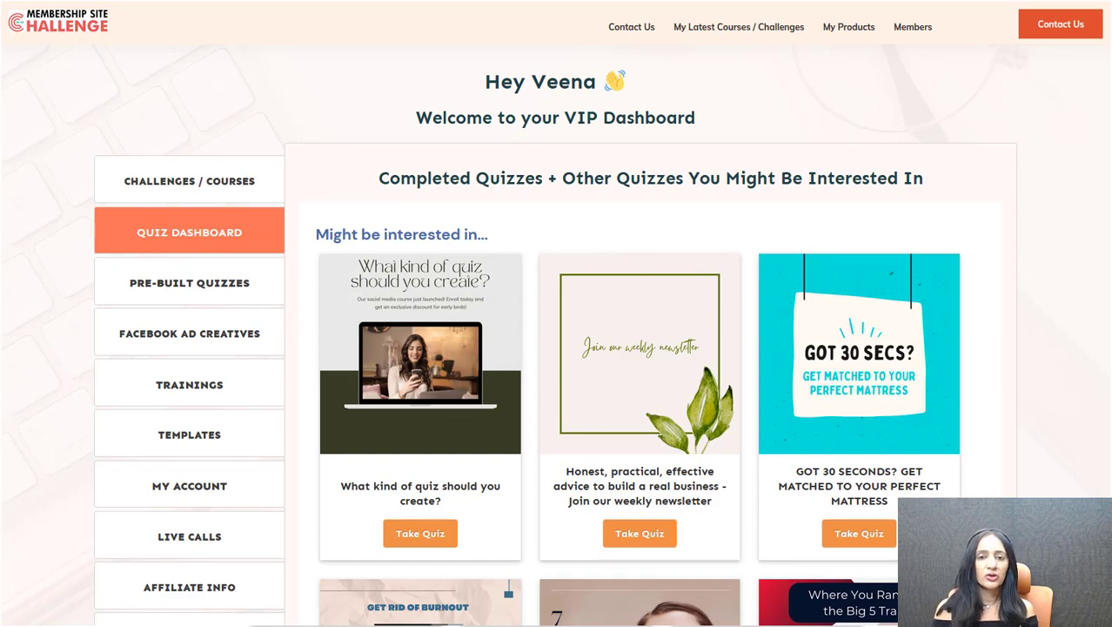
scroll(1107, 206, down, 2)
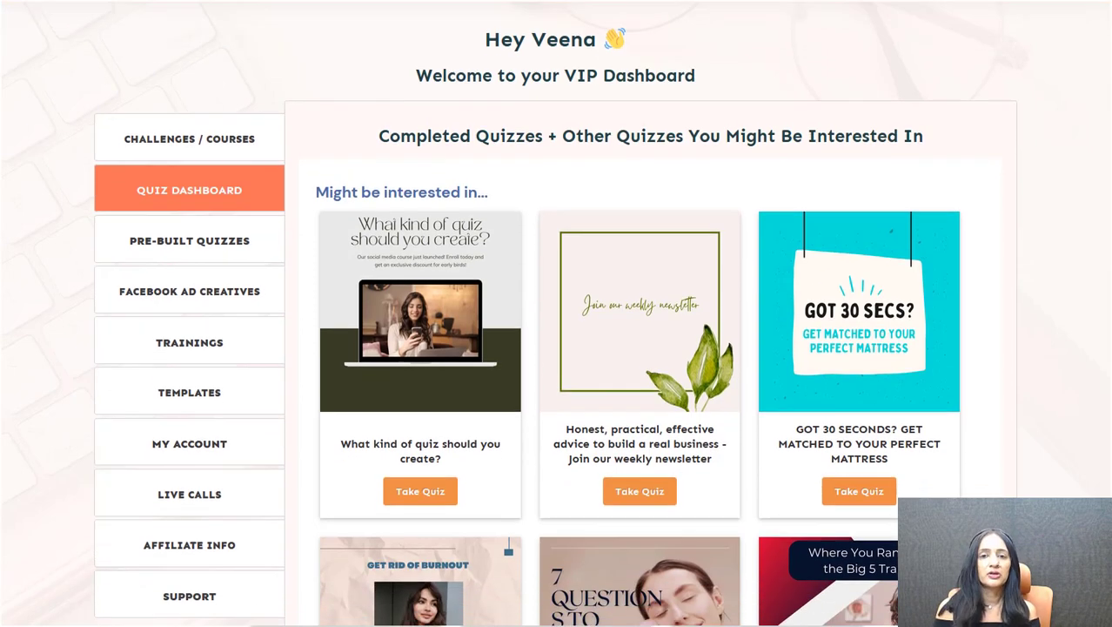
scroll(1107, 206, down, 1)
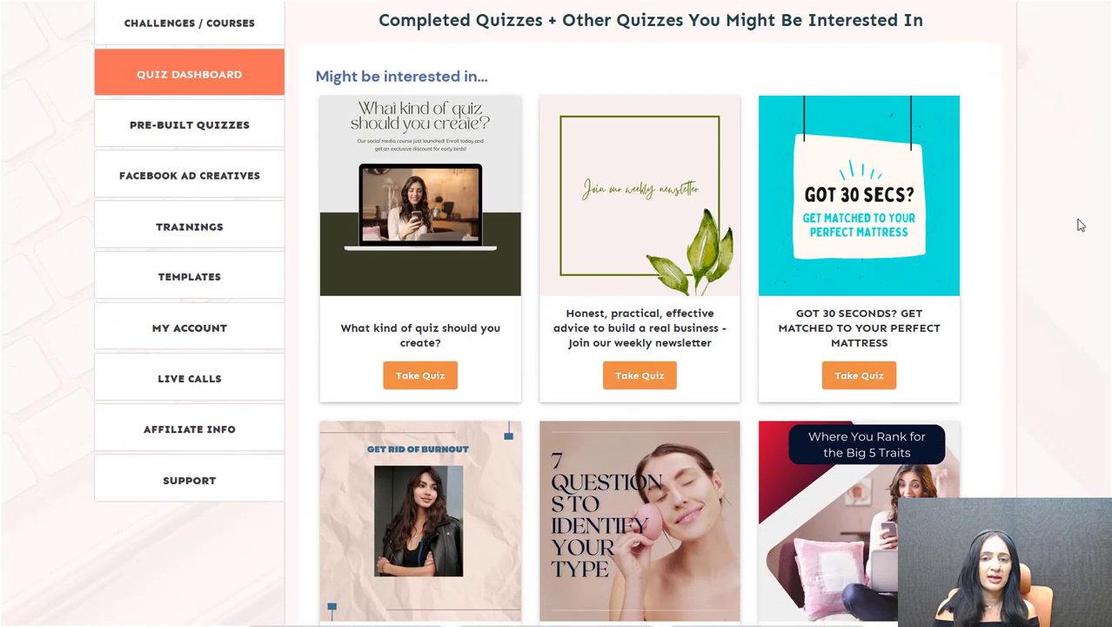
drag(312, 88, 504, 86)
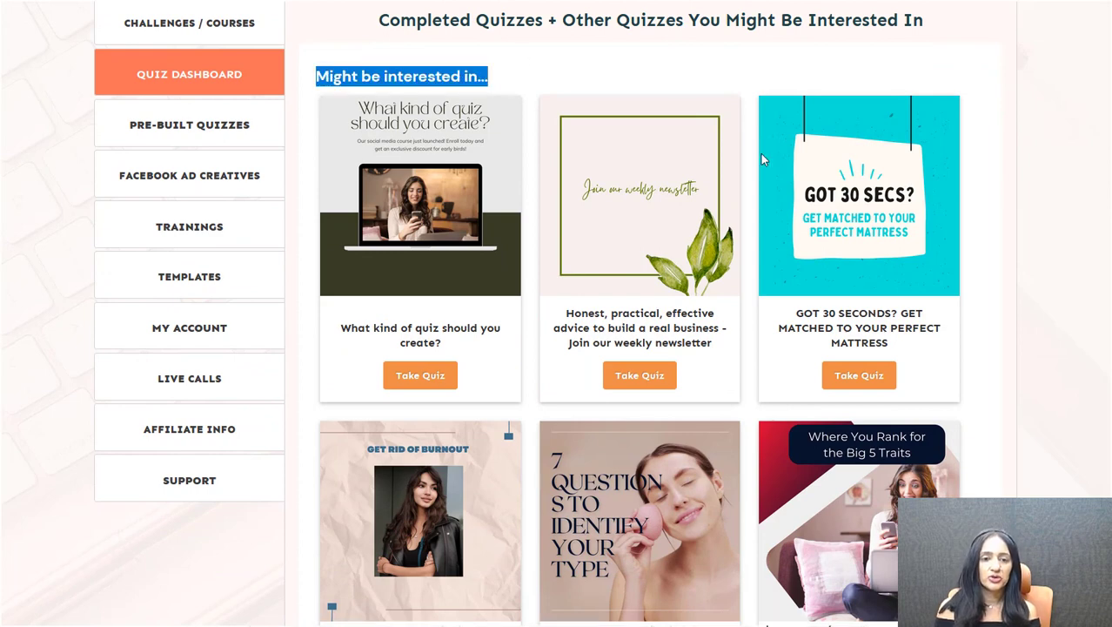
click(1067, 217)
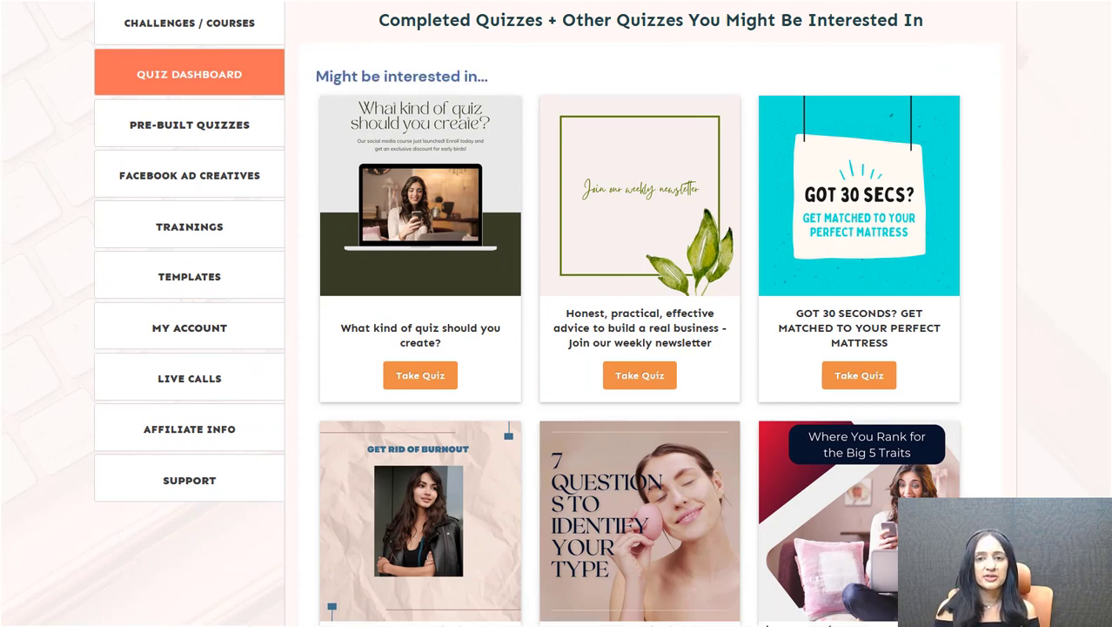
scroll(330, 457, down, 2)
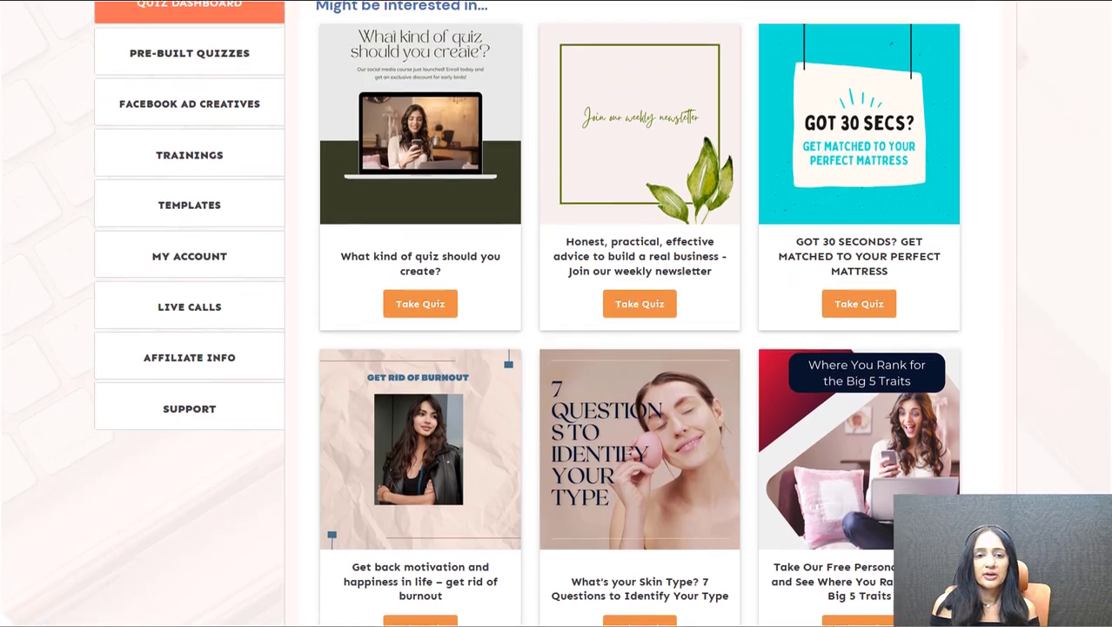
scroll(330, 457, up, 3)
scroll(527, 314, up, 3)
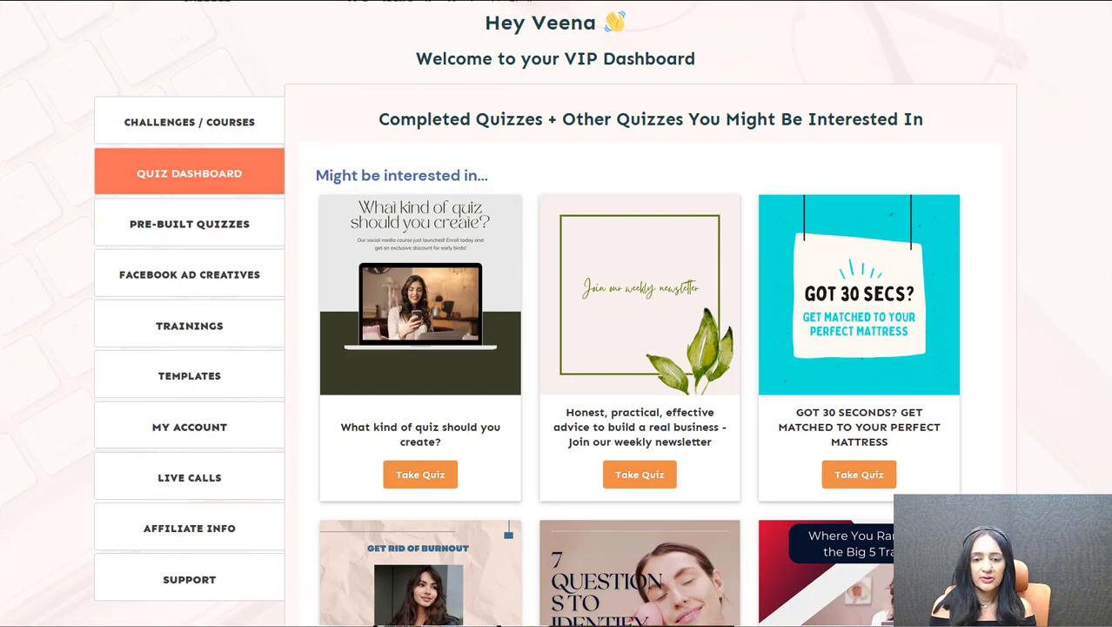
Step: Look over the member's Challenges / Courses and Trainings sections, and return to the Quiz Dashboard
click(220, 137)
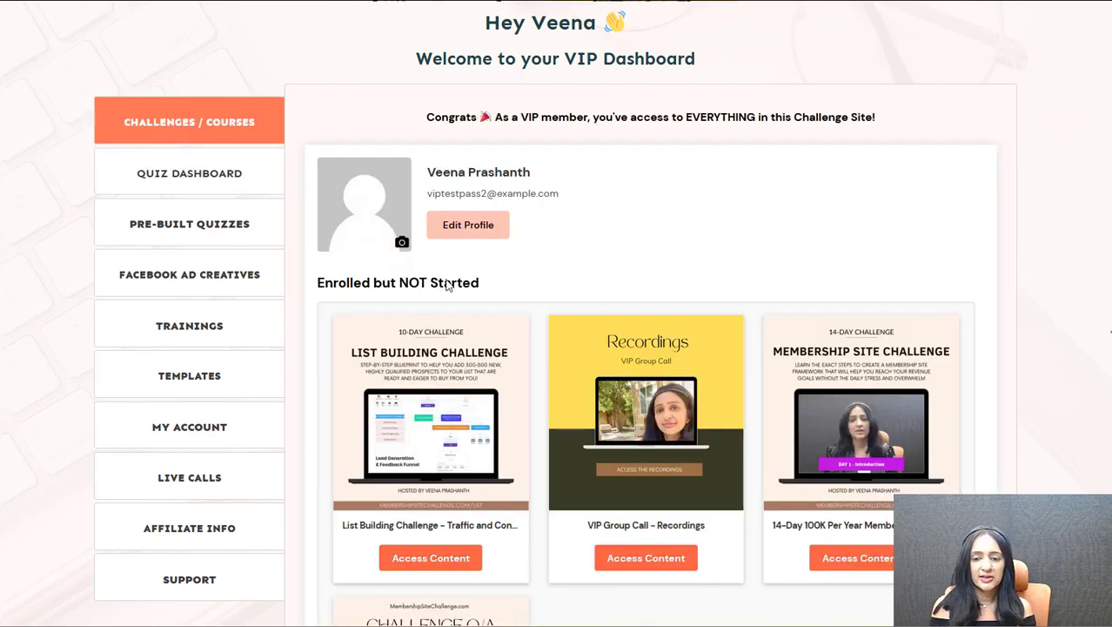
scroll(866, 283, down, 5)
scroll(869, 290, up, 3)
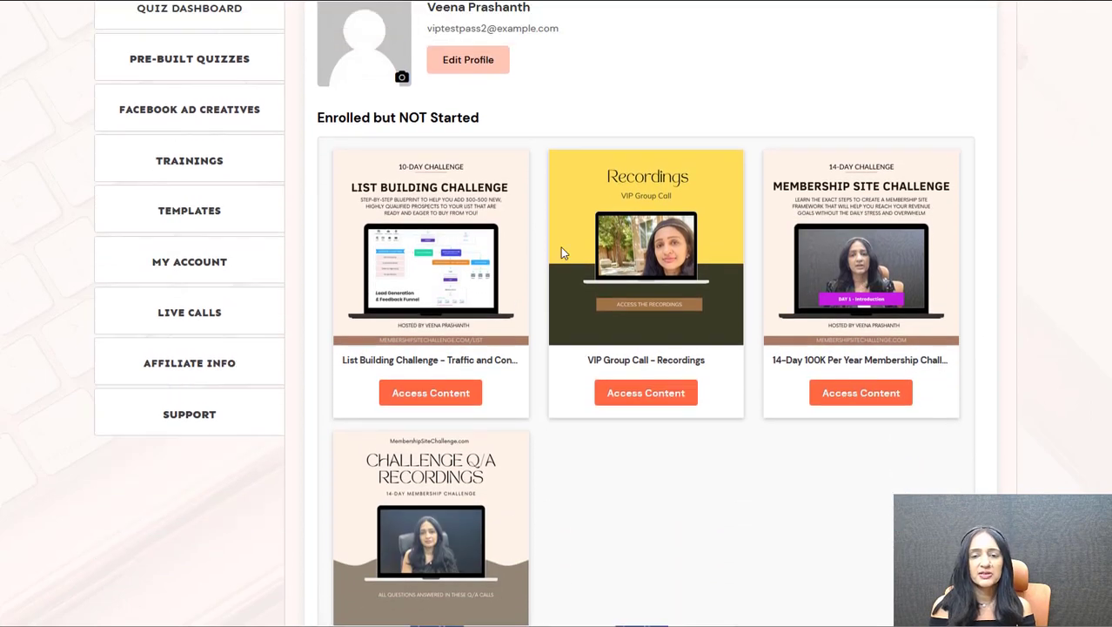
scroll(174, 168, up, 3)
scroll(473, 346, down, 2)
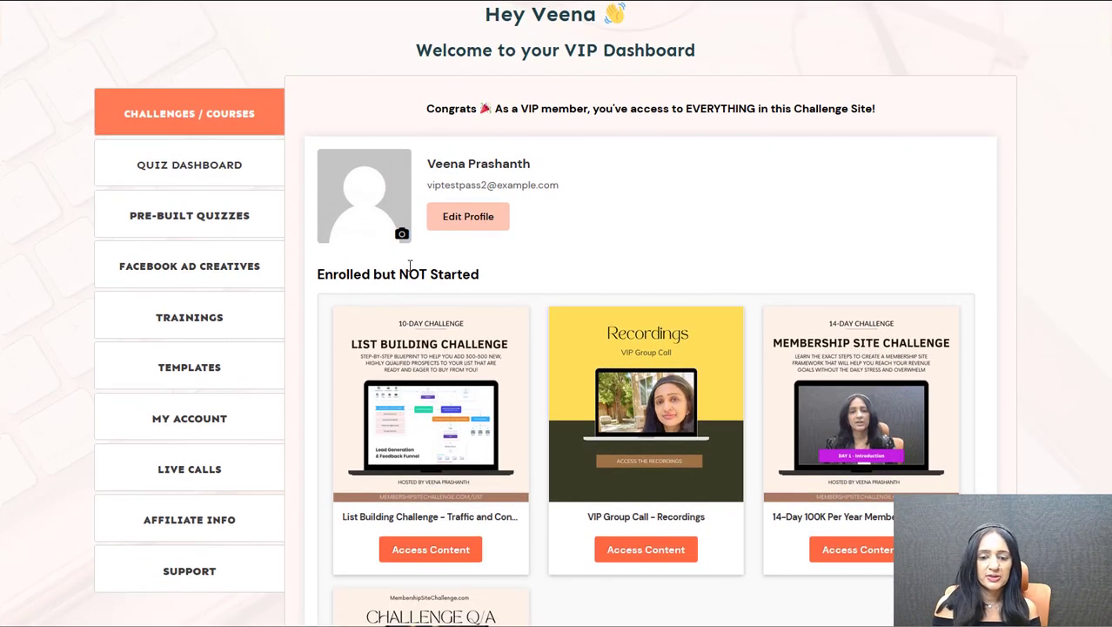
click(177, 317)
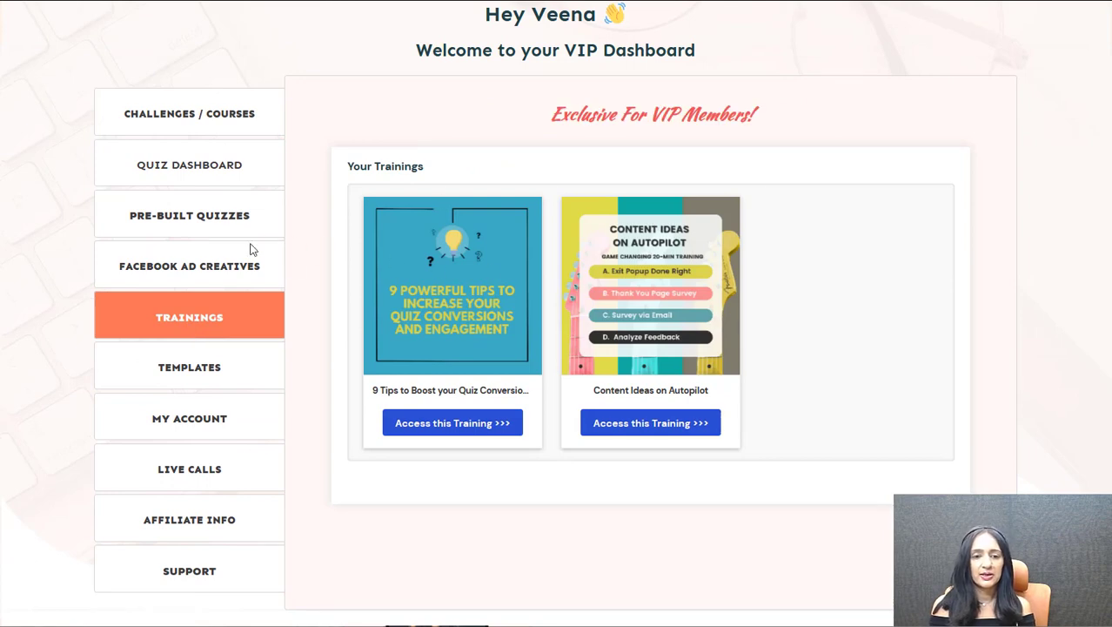
click(224, 174)
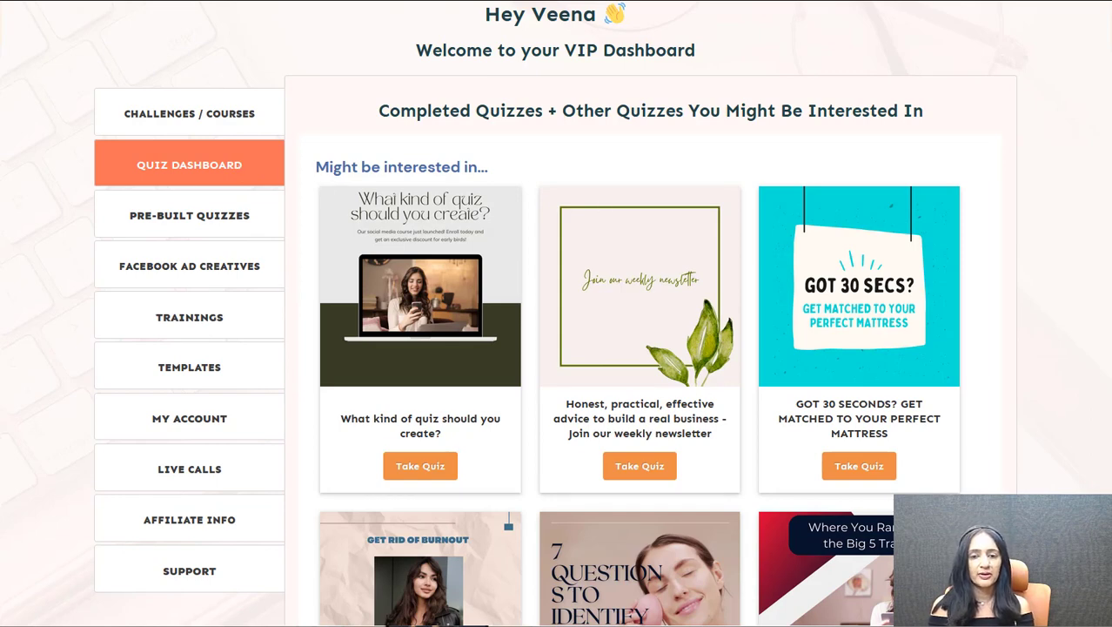
Step: Start the suggested quiz "What kind of quiz should you create?" and choose Blogger/Creator as the niche
scroll(1099, 288, down, 3)
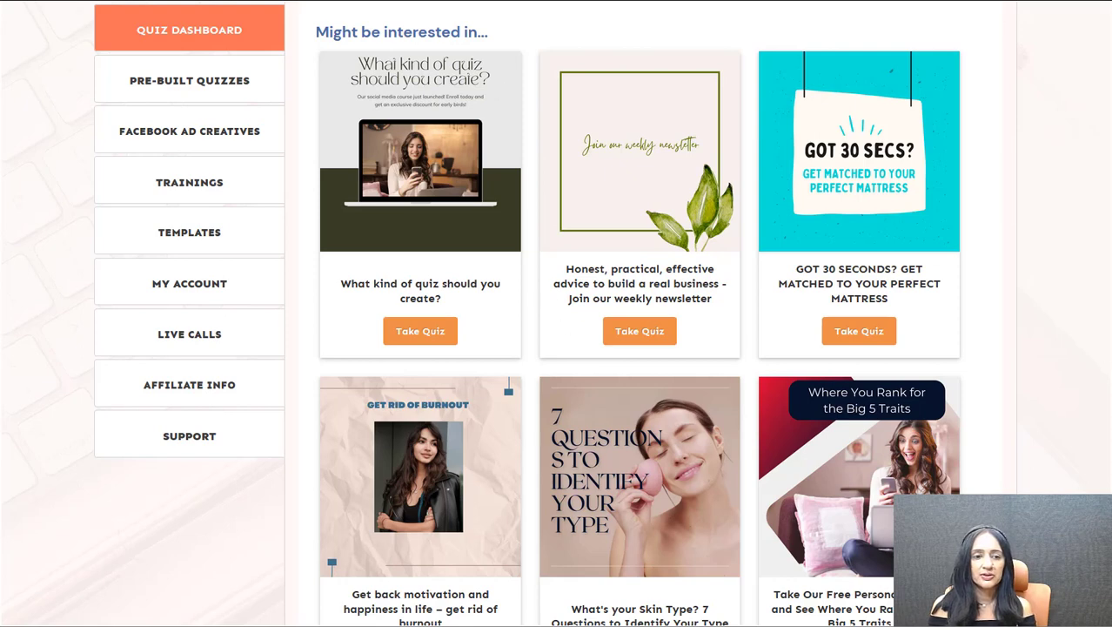
scroll(1107, 233, down, 3)
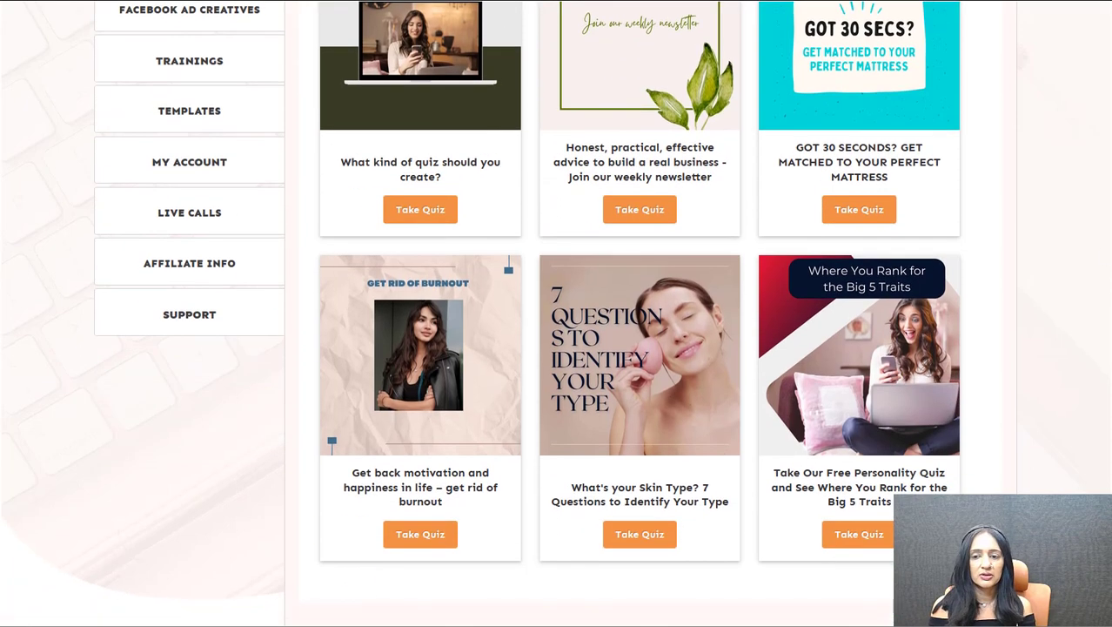
scroll(1107, 233, up, 2)
scroll(1107, 234, up, 2)
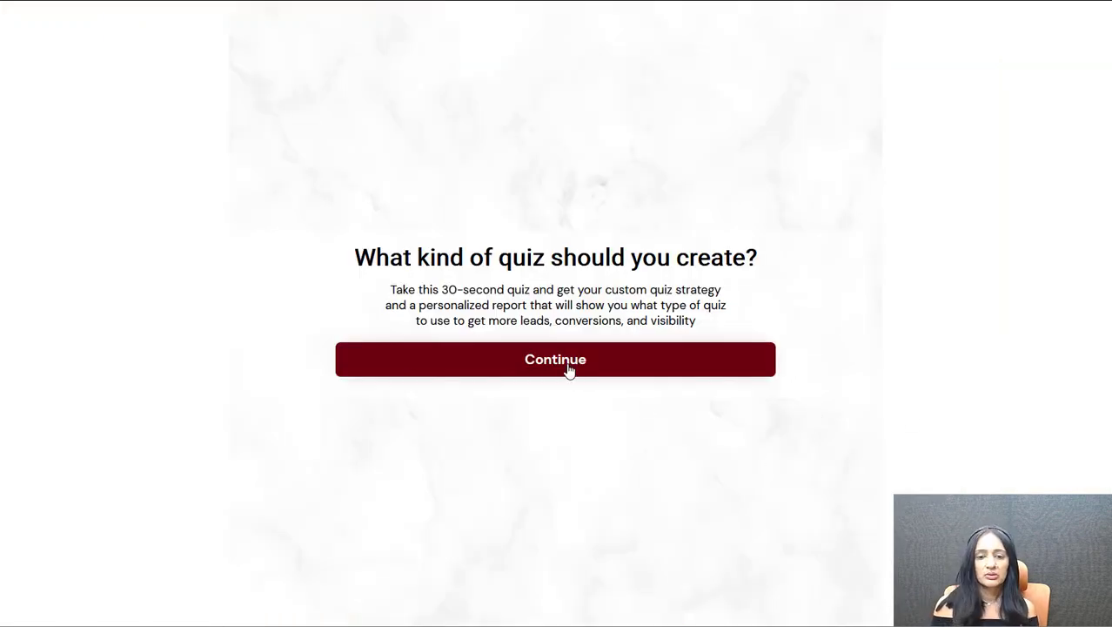
click(568, 369)
click(567, 369)
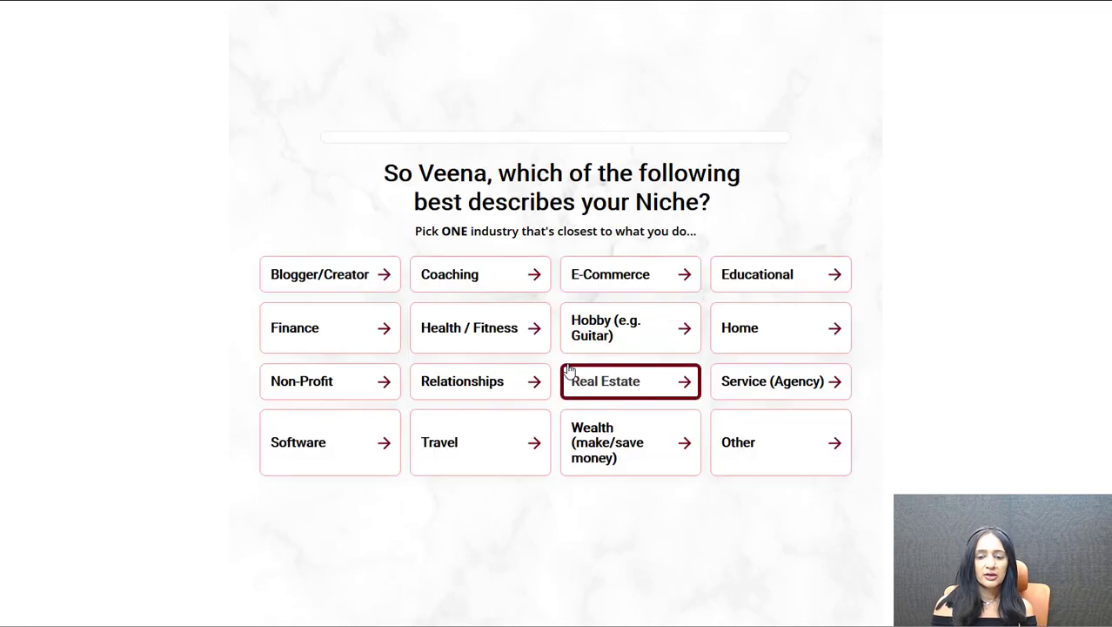
click(303, 274)
Step: Finish the quiz with "Never created a quiz before", Social Media and Paid Ads as lead sources, and the 100k revenue goal, and return to the dashboard
click(499, 366)
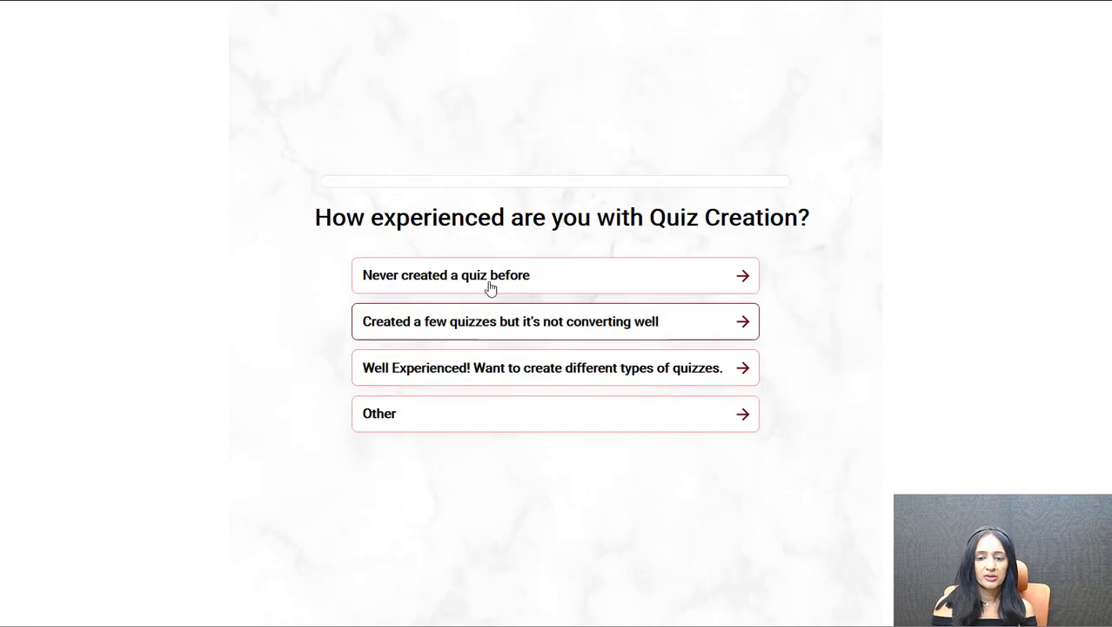
click(494, 318)
click(482, 342)
click(661, 343)
click(442, 188)
click(557, 519)
click(583, 401)
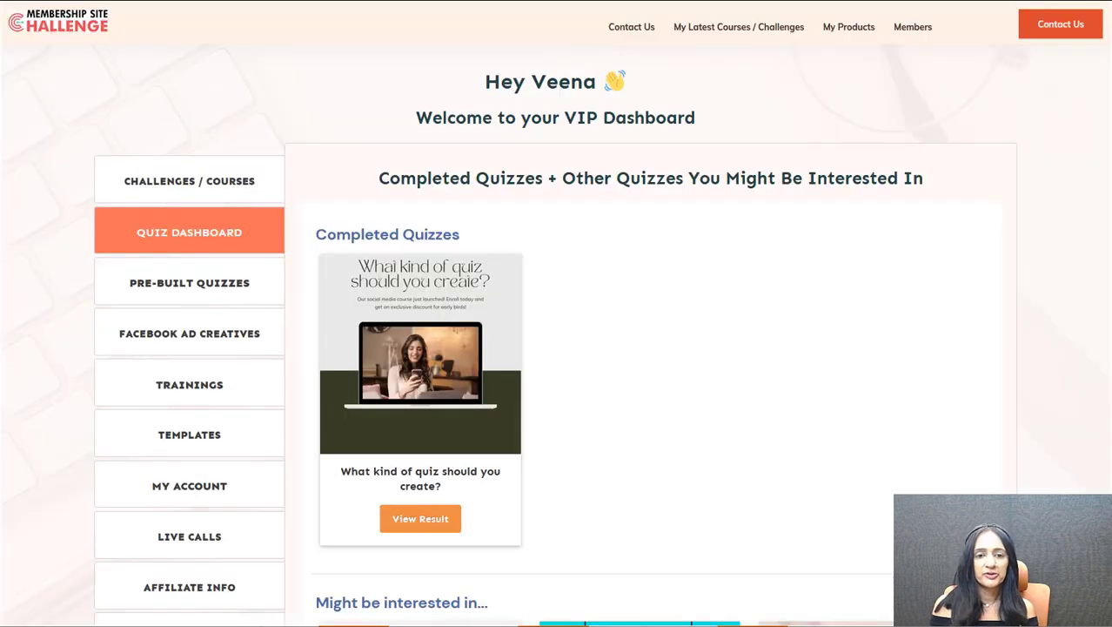
Step: Look over the Completed Quizzes section and the remaining suggestions under "Might be interested in..."
scroll(557, 313, down, 3)
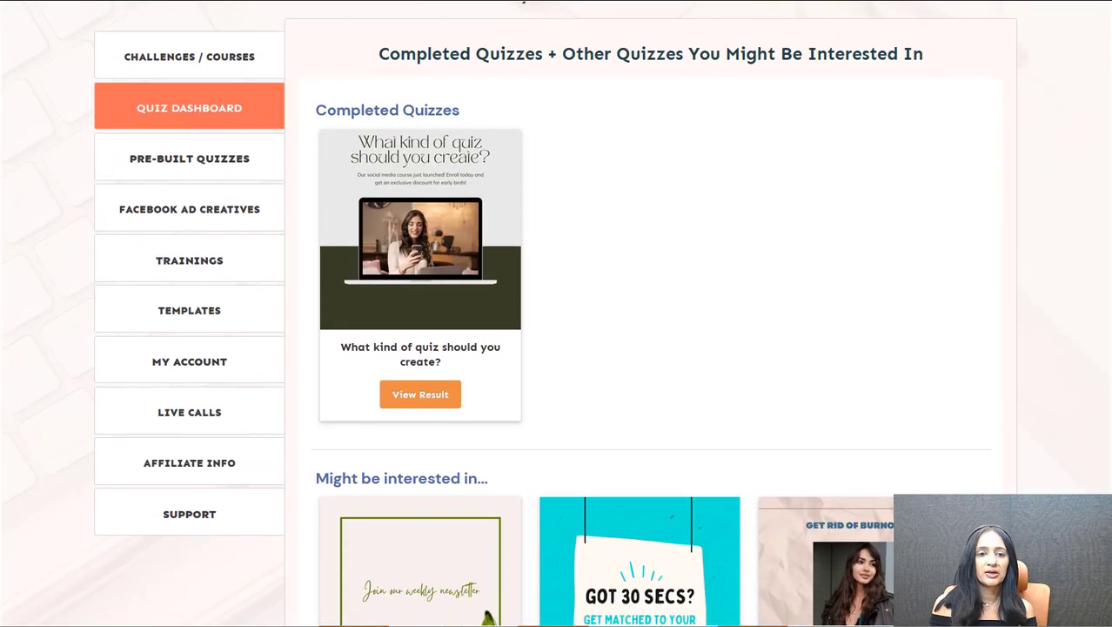
scroll(557, 313, down, 1)
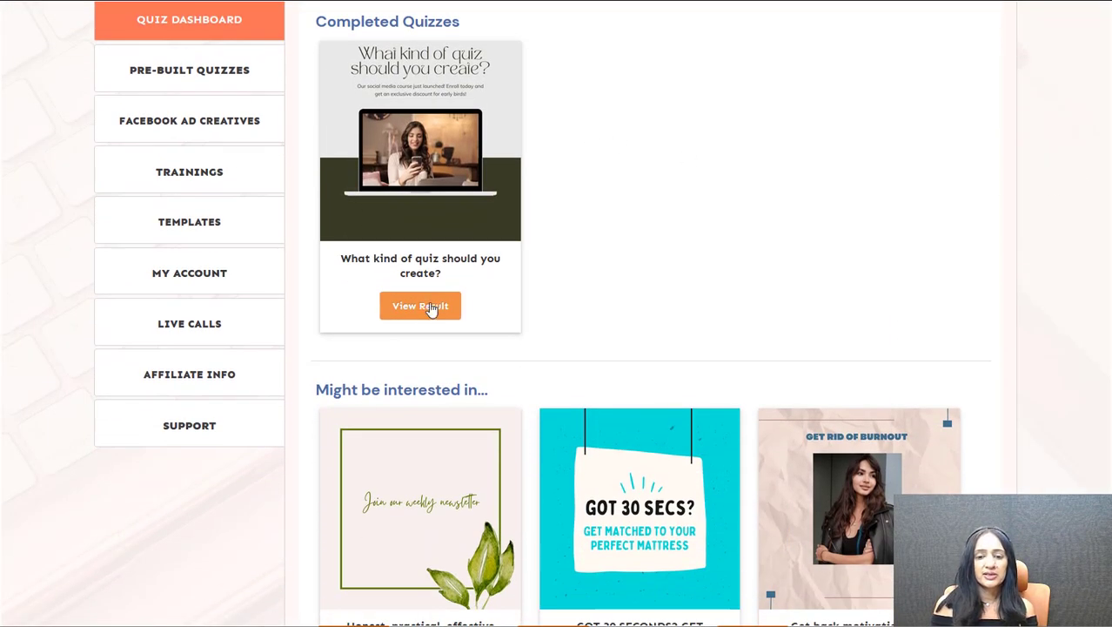
drag(331, 20, 498, 31)
click(714, 117)
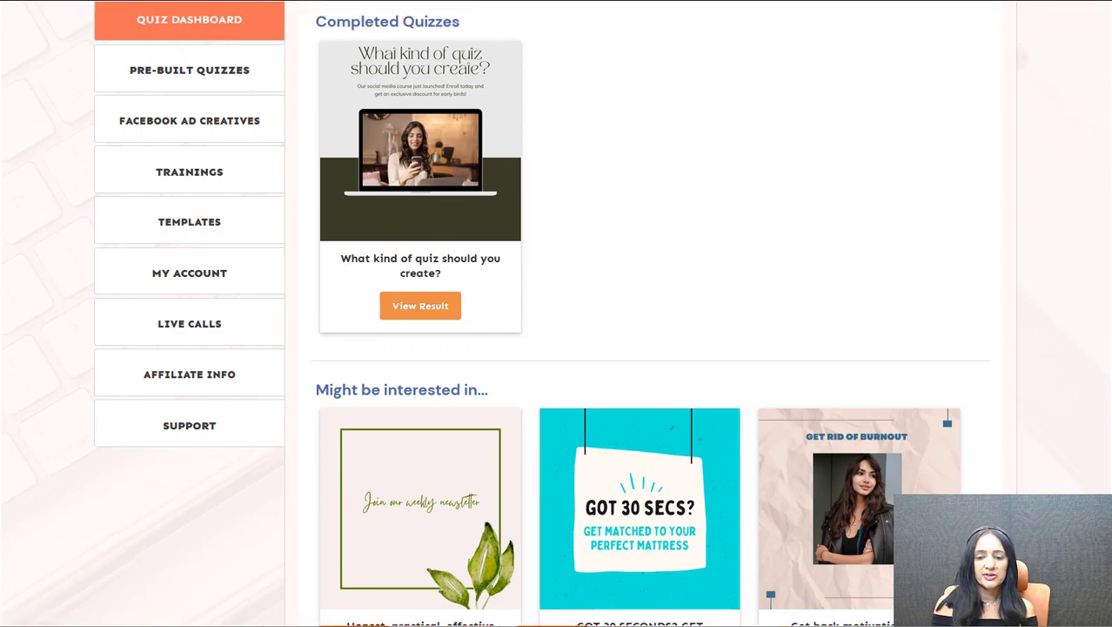
scroll(557, 314, down, 5)
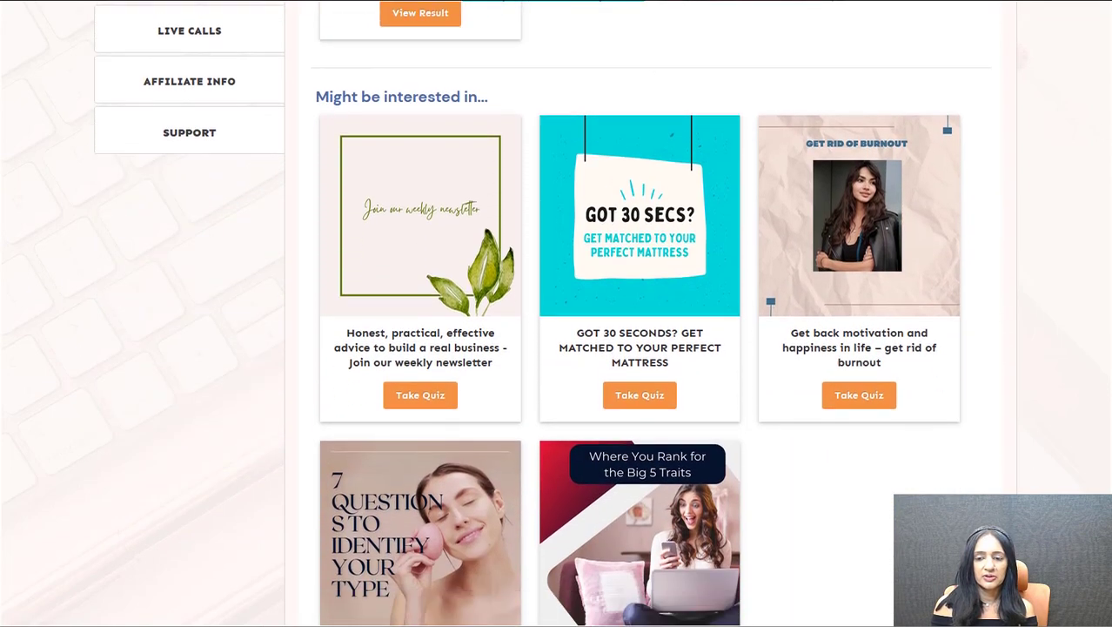
scroll(557, 314, down, 2)
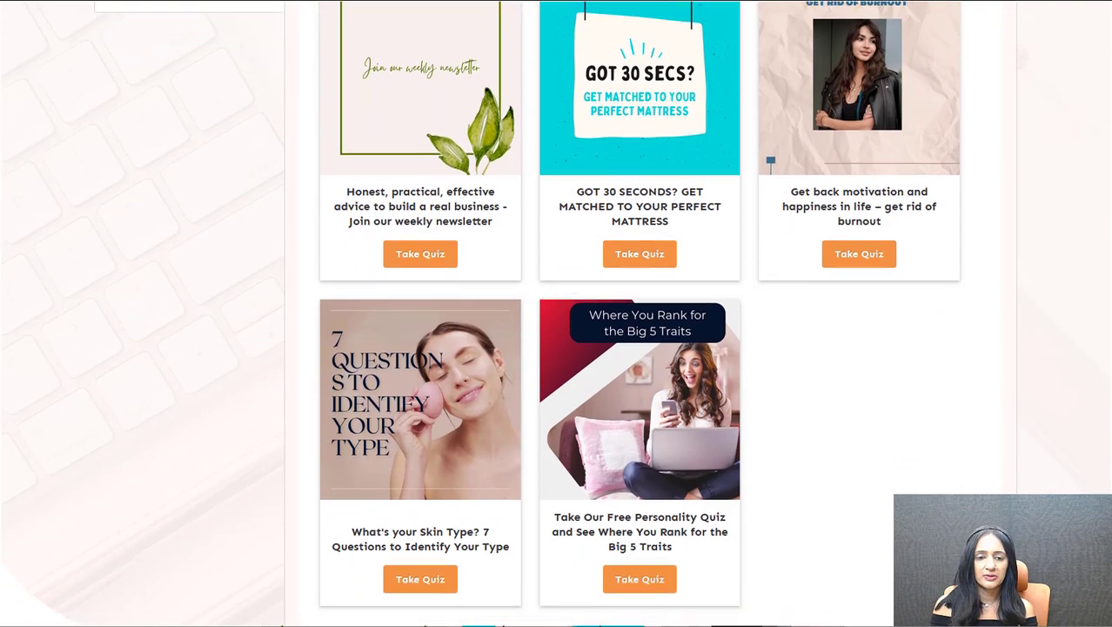
scroll(502, 341, up, 6)
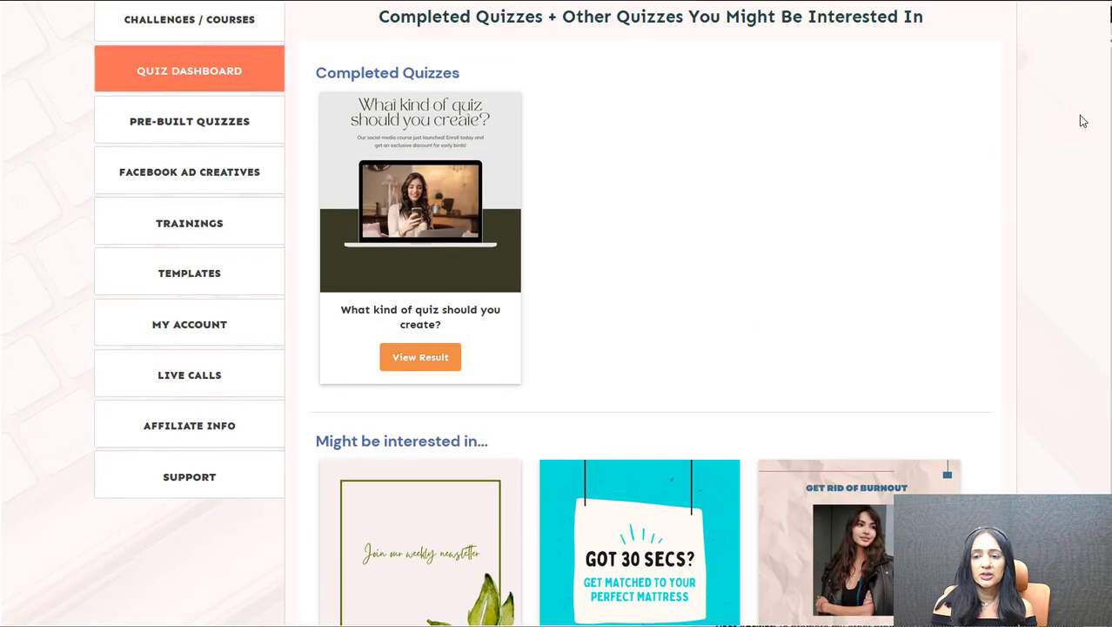
Step: View the details of the completed "What kind of quiz should you create?" quiz and download its certificate
click(410, 370)
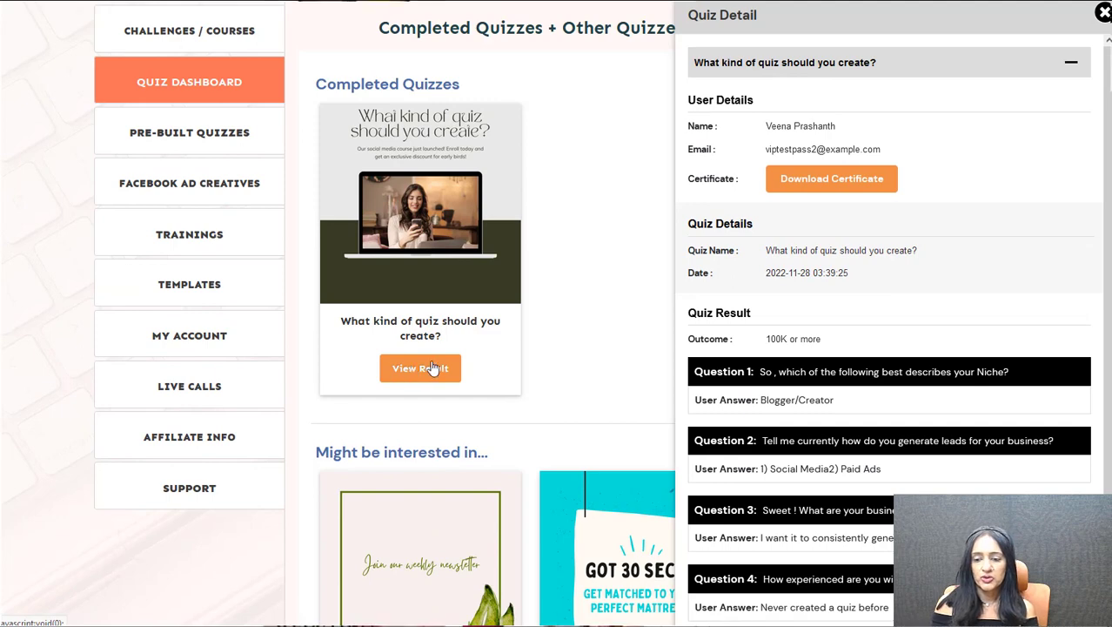
scroll(1053, 219, down, 3)
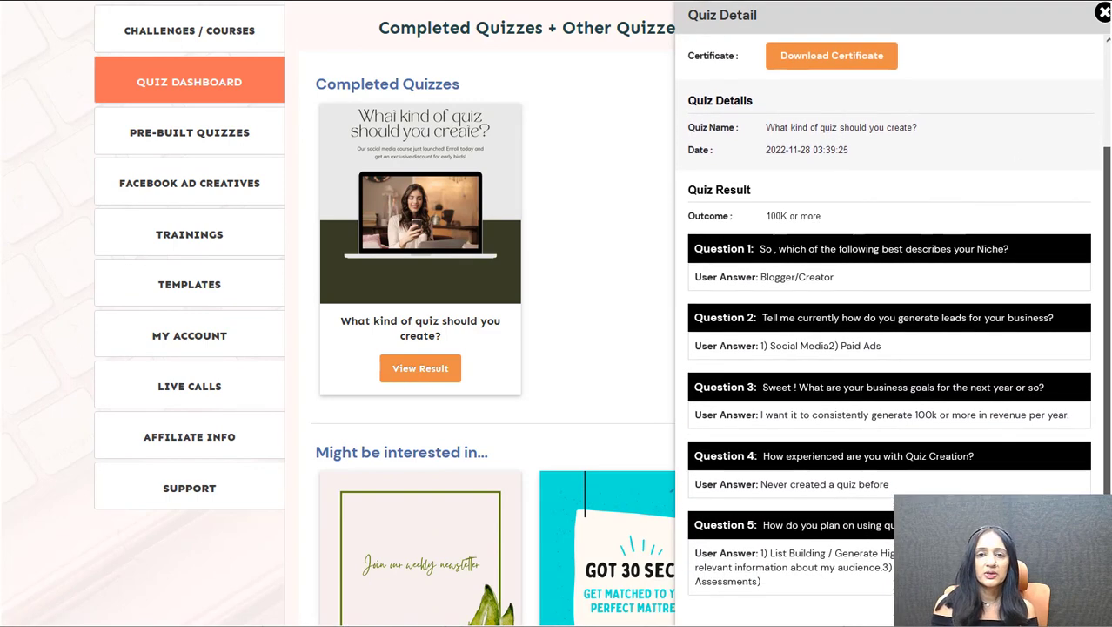
scroll(819, 174, up, 3)
click(818, 176)
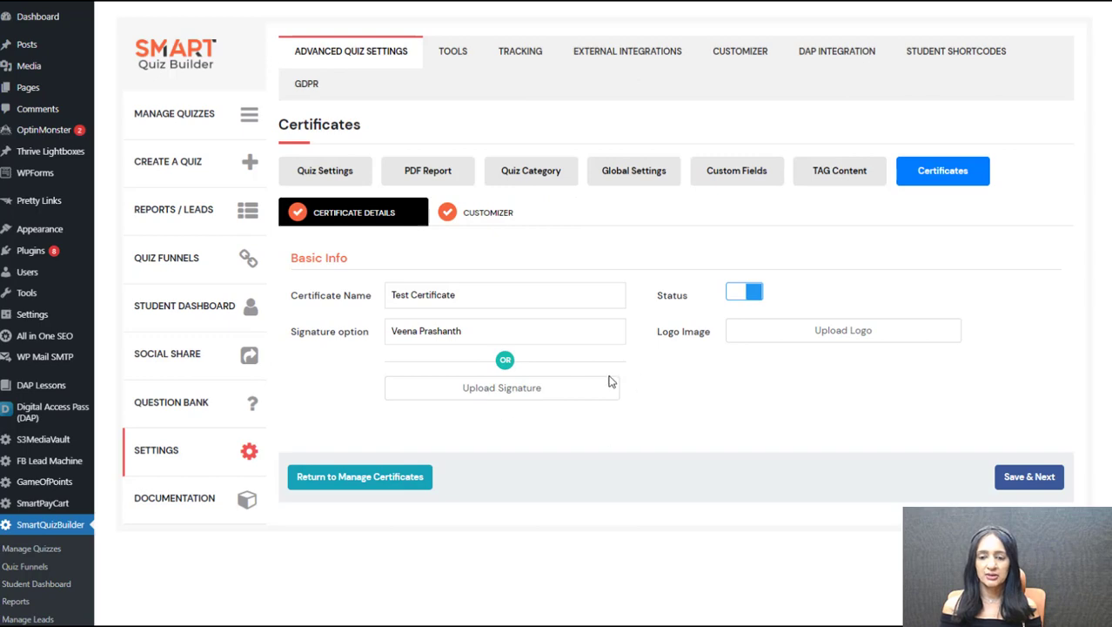
Step: Open the Test Certificate's customizer and look over the certificate layout and its personalization fields
click(490, 223)
scroll(380, 303, down, 2)
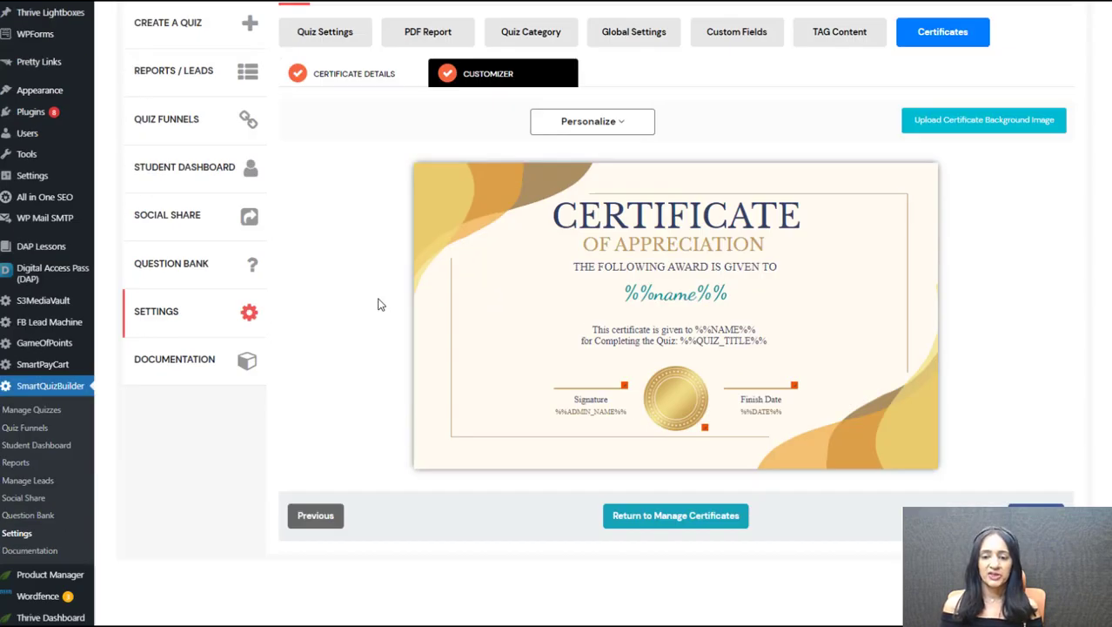
scroll(431, 292, up, 2)
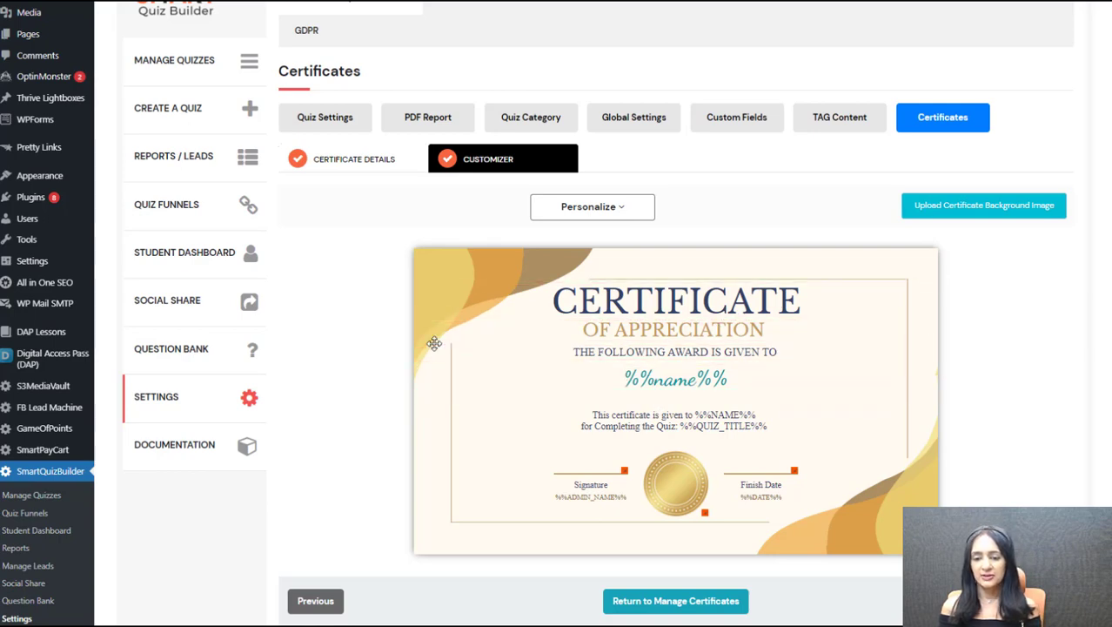
scroll(622, 300, down, 1)
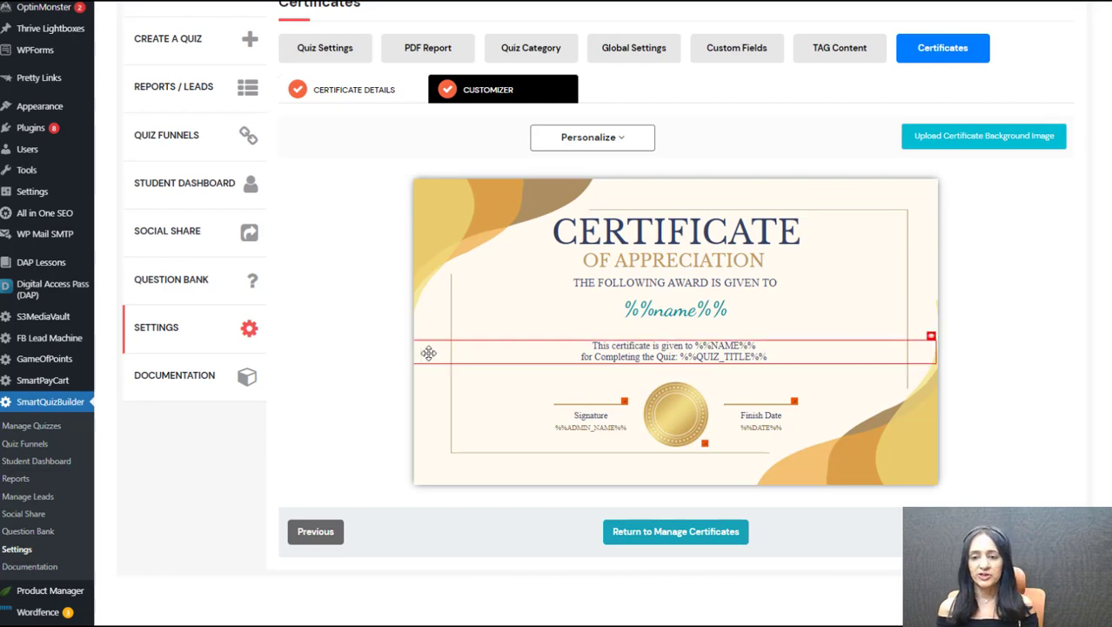
scroll(322, 365, up, 1)
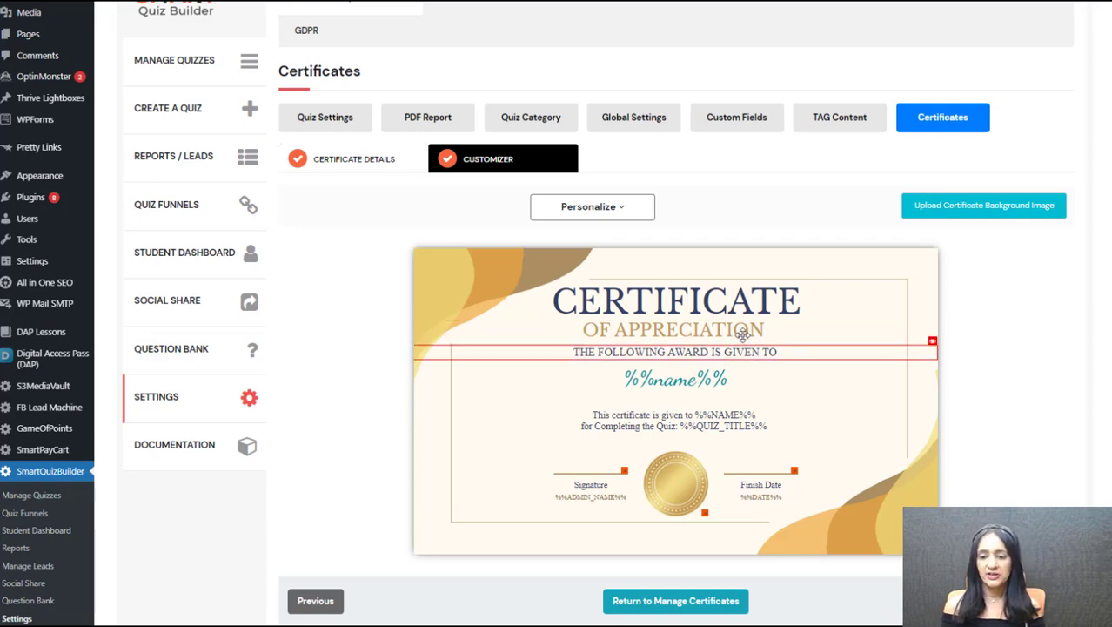
Step: Nudge the "OF APPRECIATION" line slightly up and to the left on the certificate
mouse_move(746, 338)
mouse_down()
mouse_move(745, 307)
mouse_move(743, 336)
mouse_up()
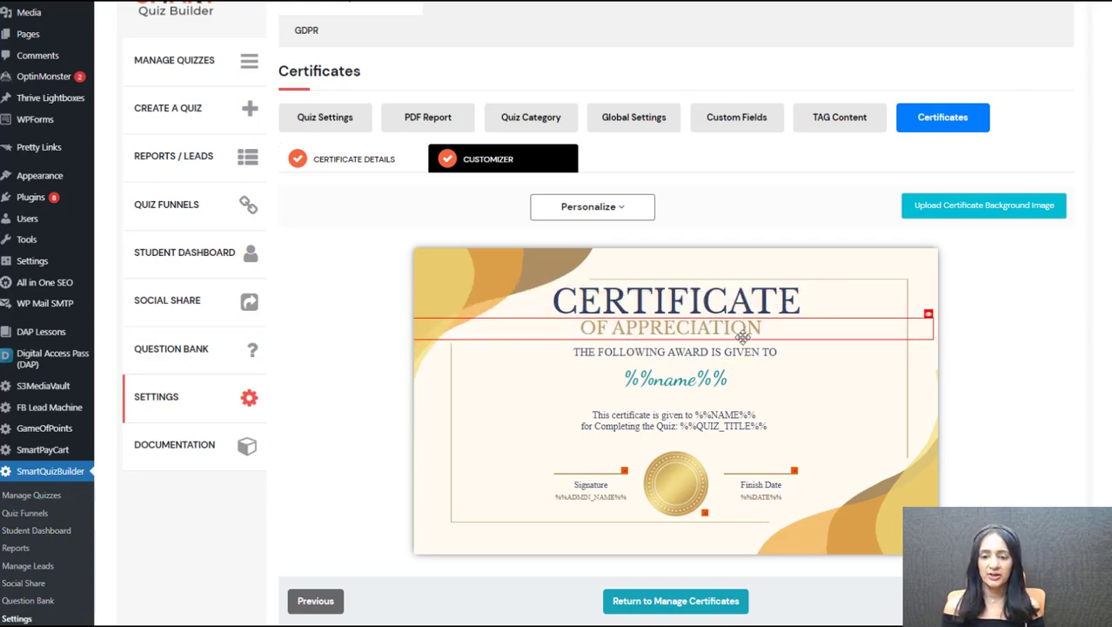
click(708, 299)
click(979, 307)
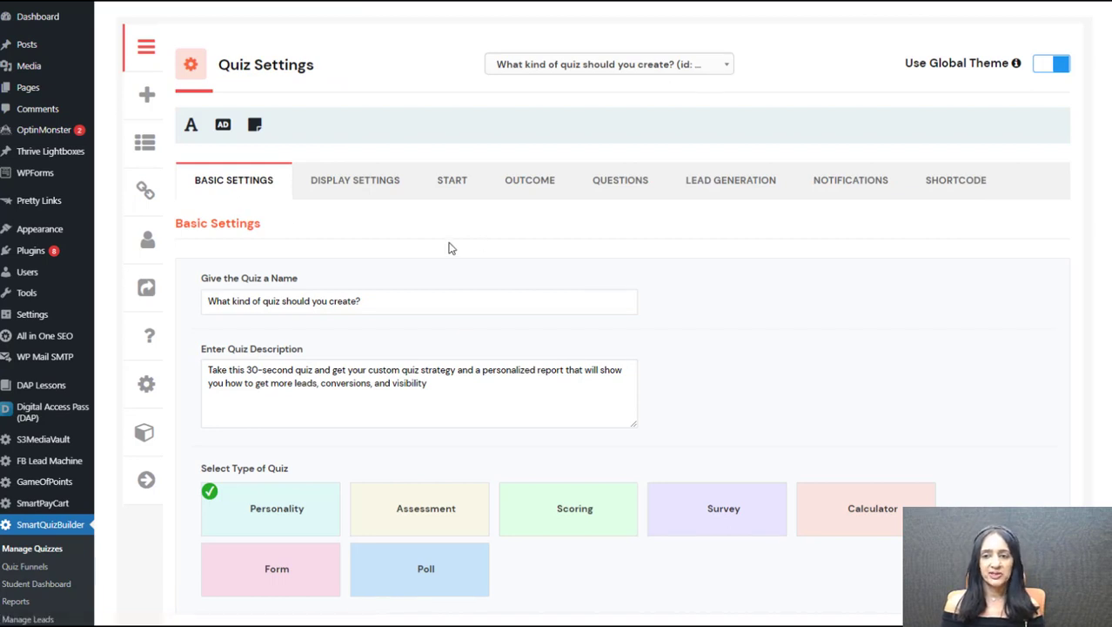
Step: In the display settings of "What kind of quiz should you create?", select Test Certificate as the quiz's certificate
click(374, 190)
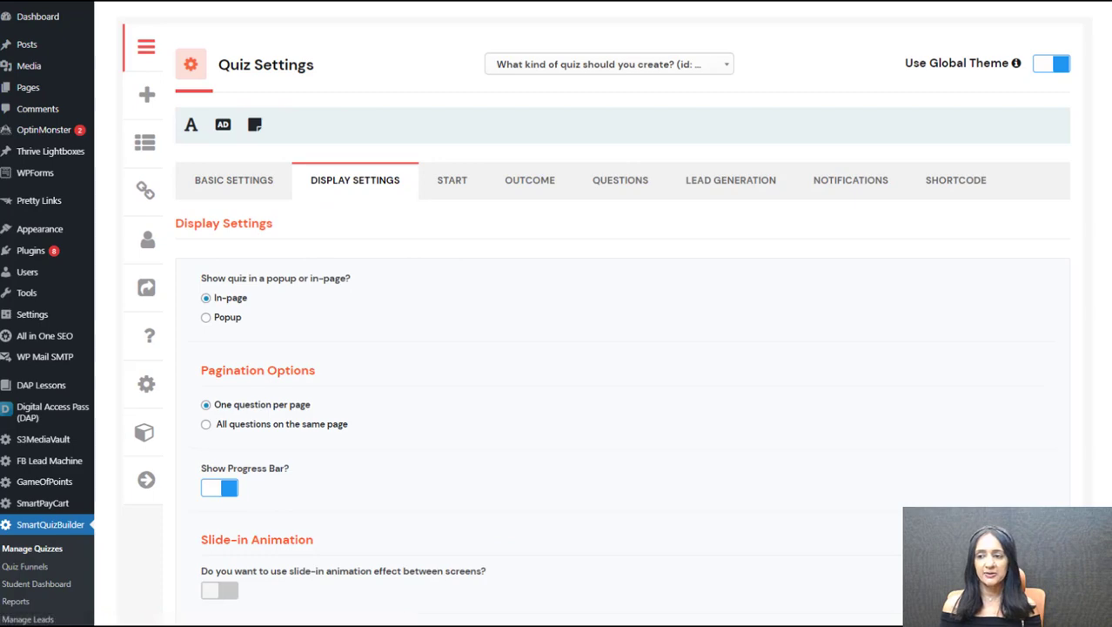
scroll(1105, 203, down, 8)
scroll(434, 355, down, 15)
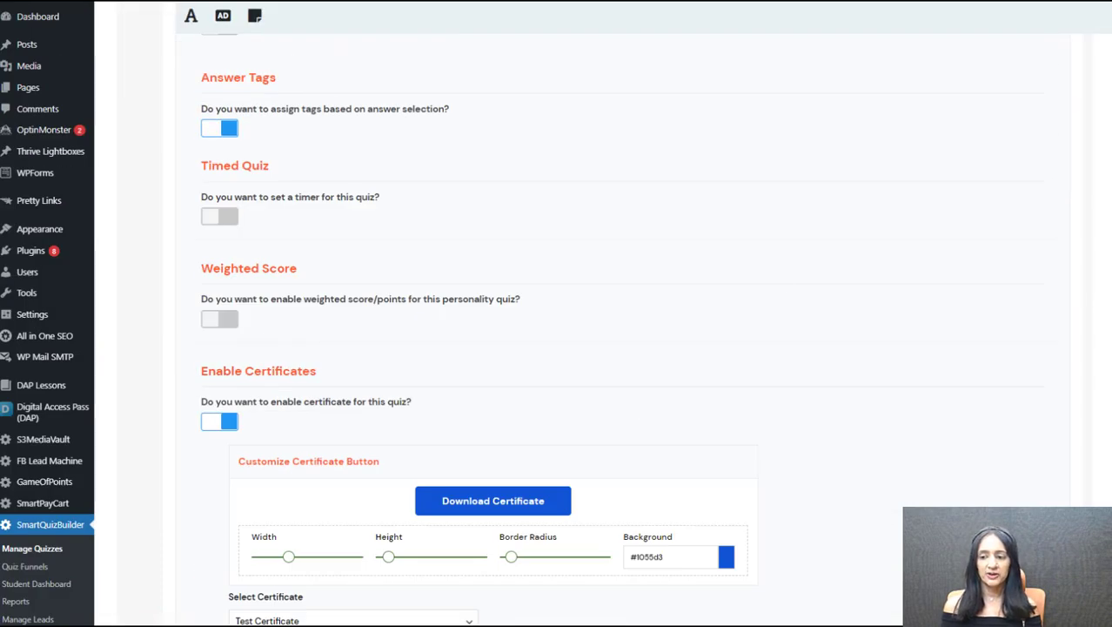
scroll(557, 313, down, 3)
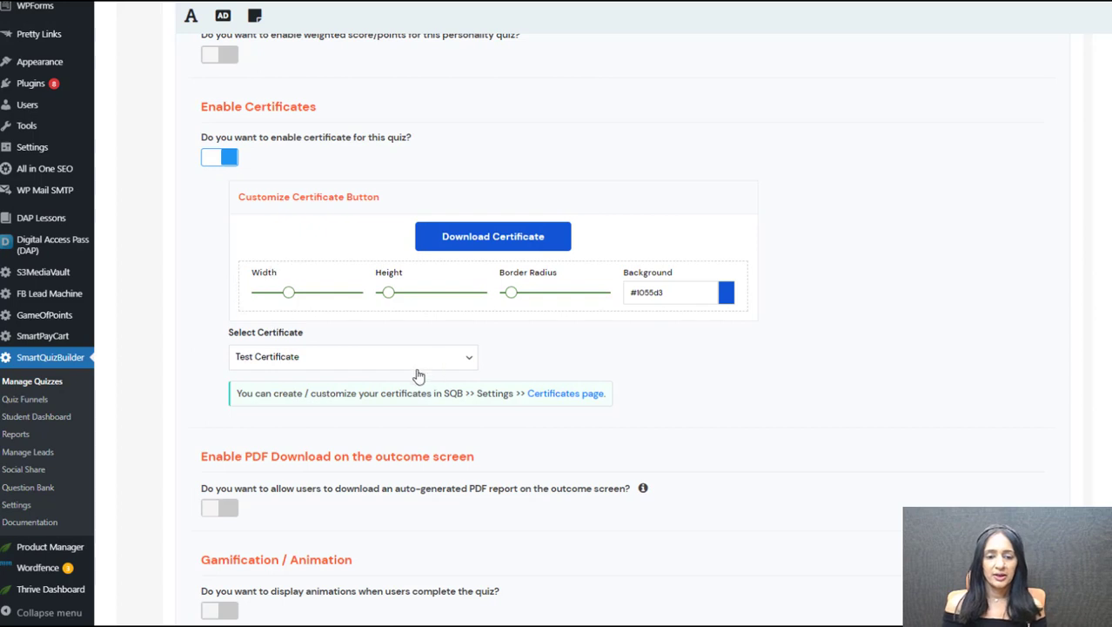
click(280, 363)
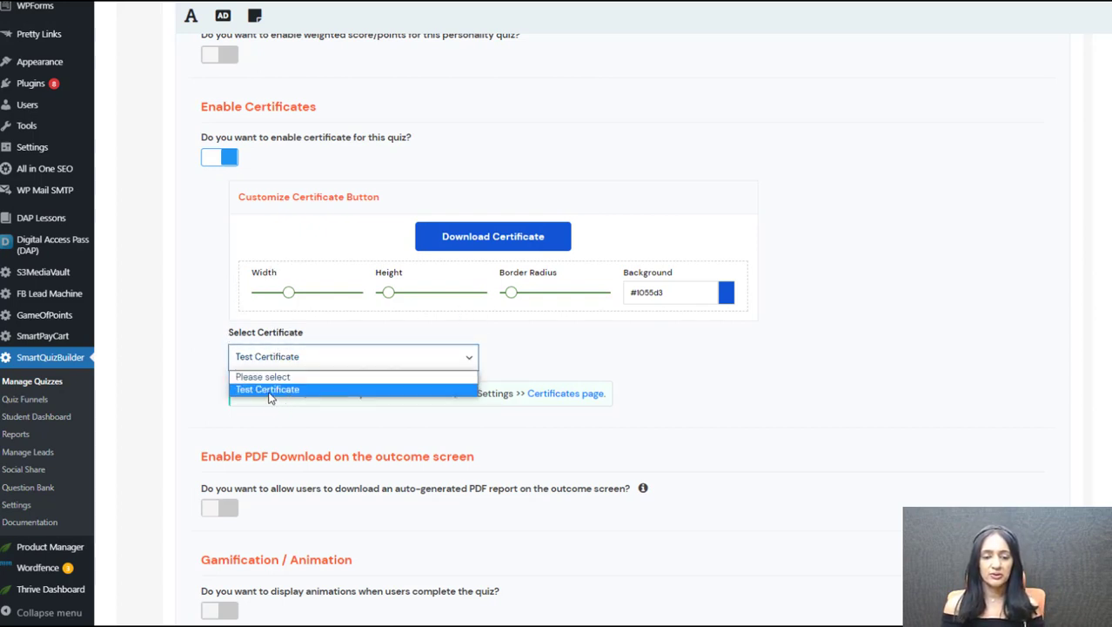
click(265, 390)
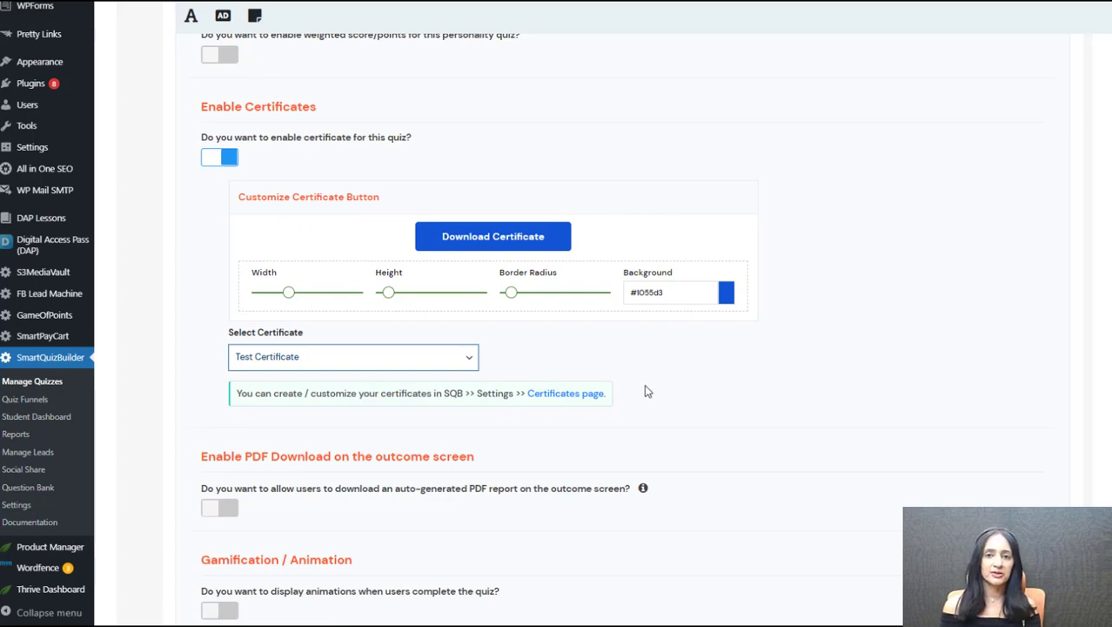
click(200, 273)
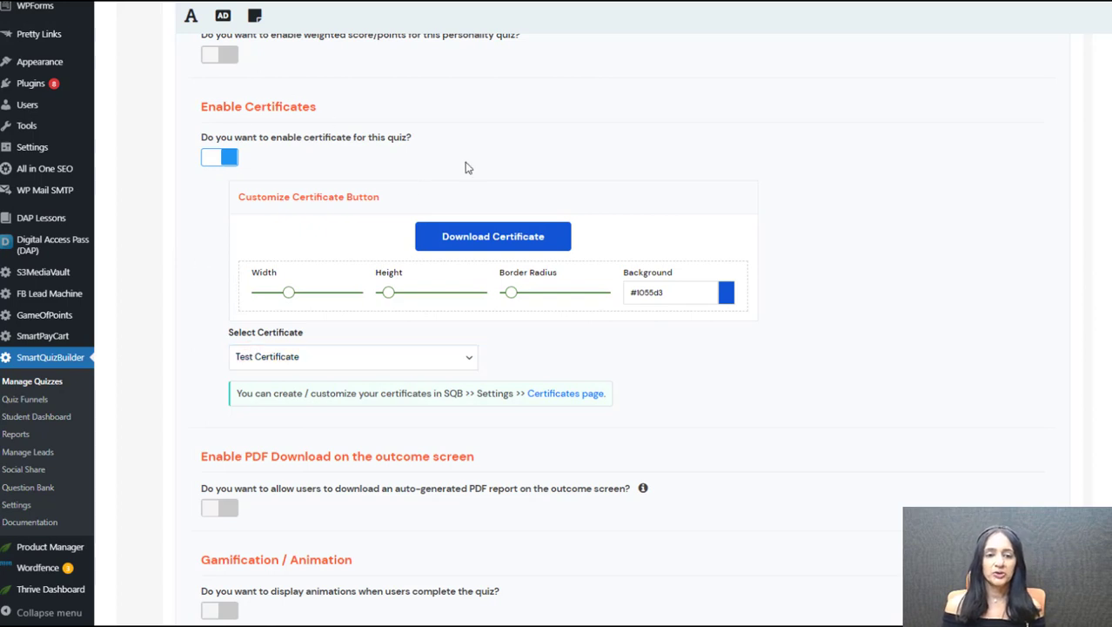
click(271, 364)
click(270, 389)
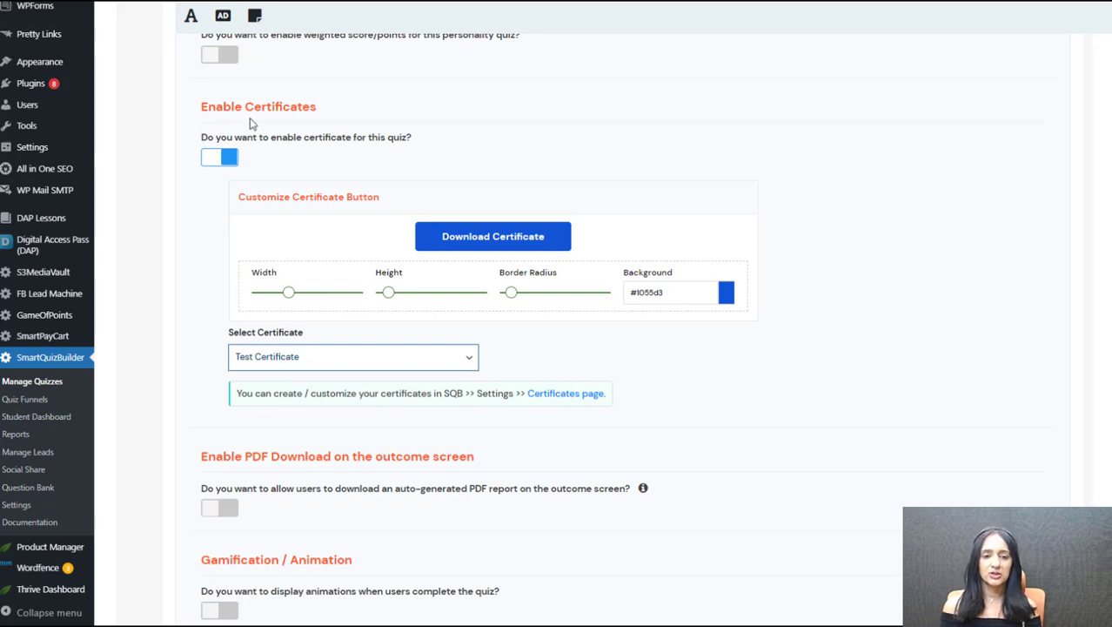
scroll(238, 305, up, 10)
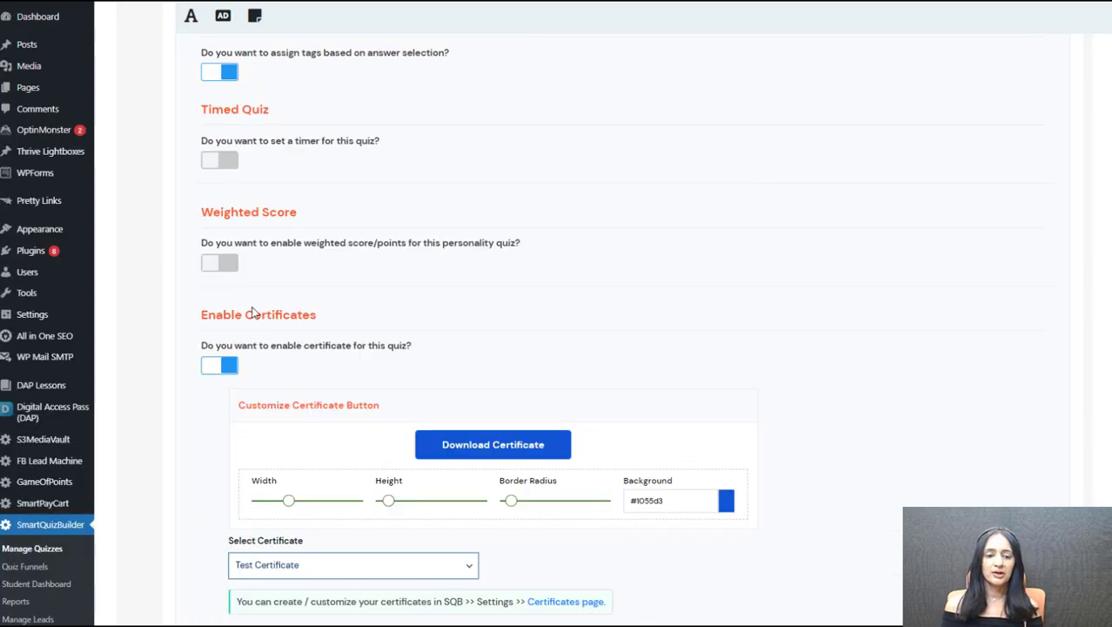
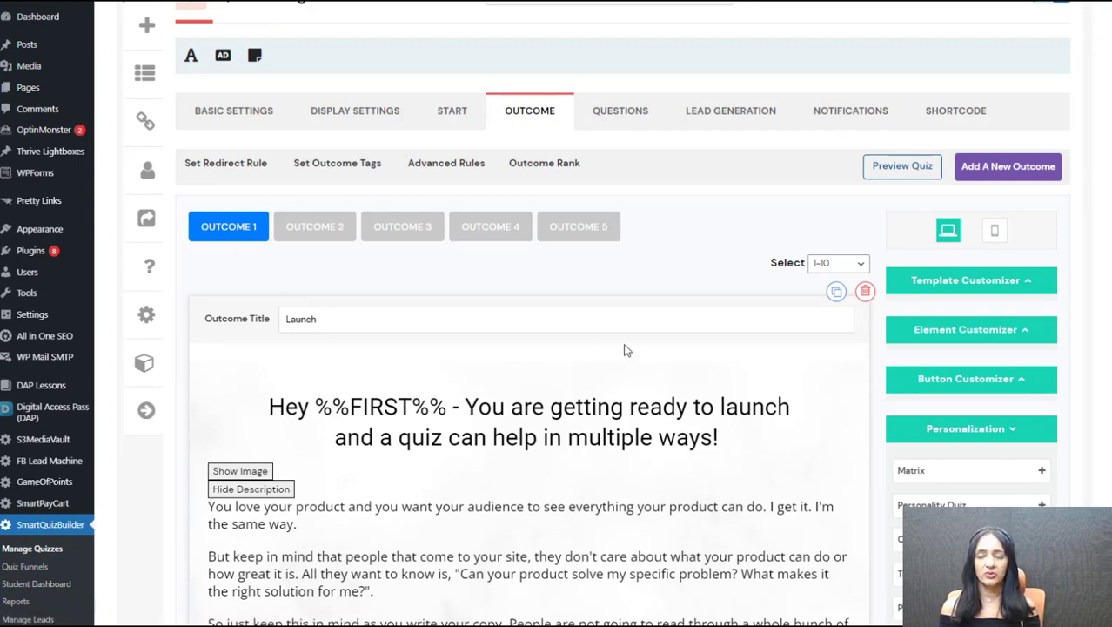
Step: Look through the Launch outcome's content, including the [DOWNLOAD_CERTIFICATE_PDF] shortcode near its end
scroll(500, 362, down, 6)
scroll(343, 320, down, 9)
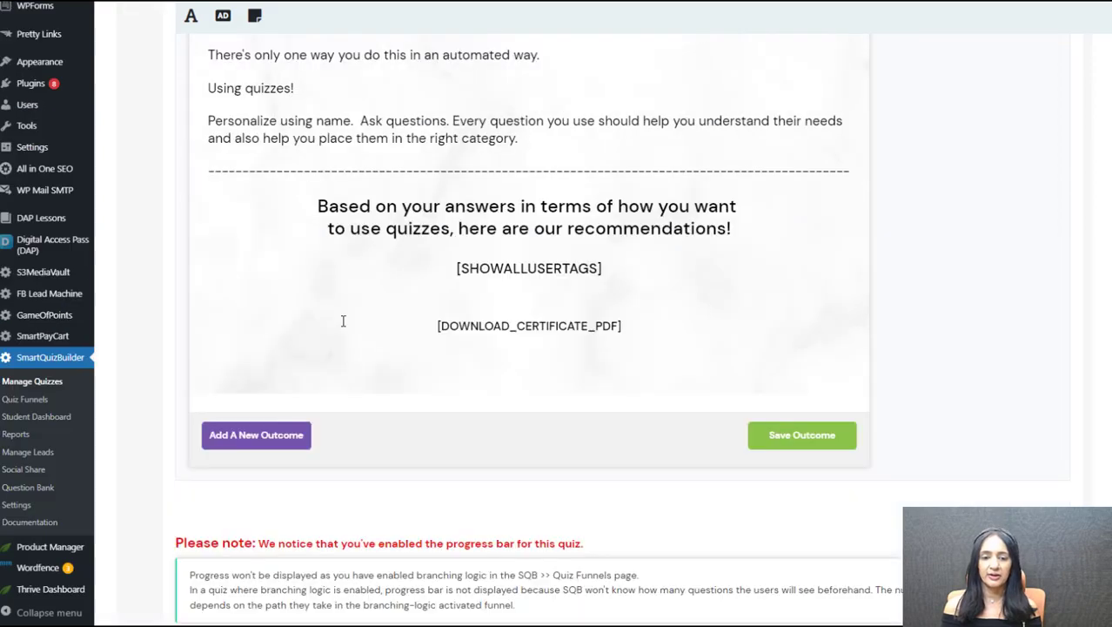
scroll(343, 320, up, 13)
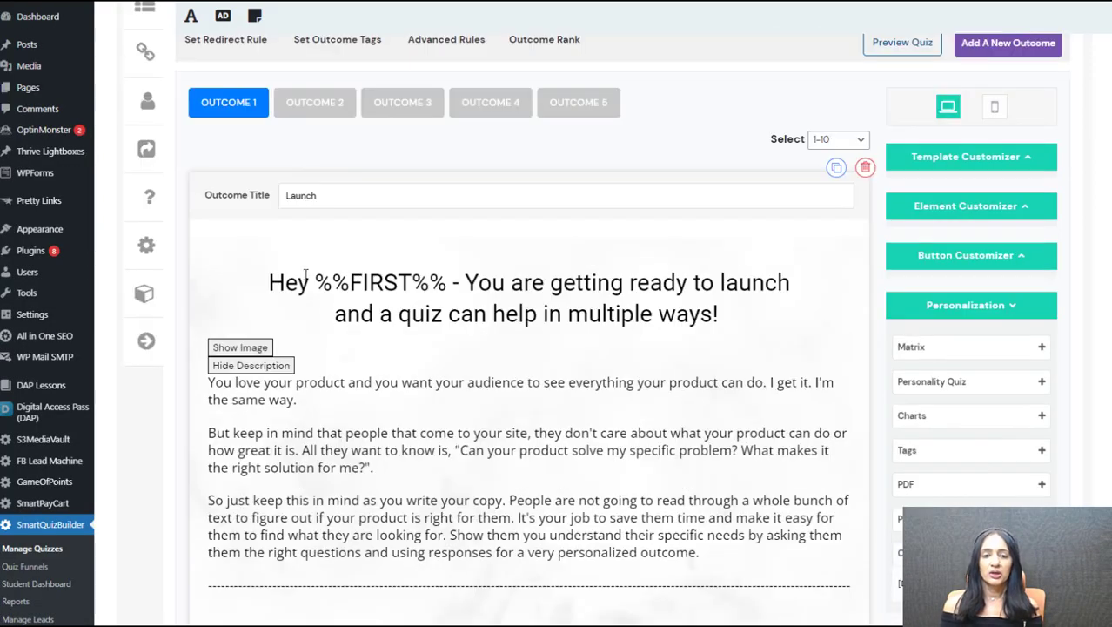
scroll(306, 275, up, 2)
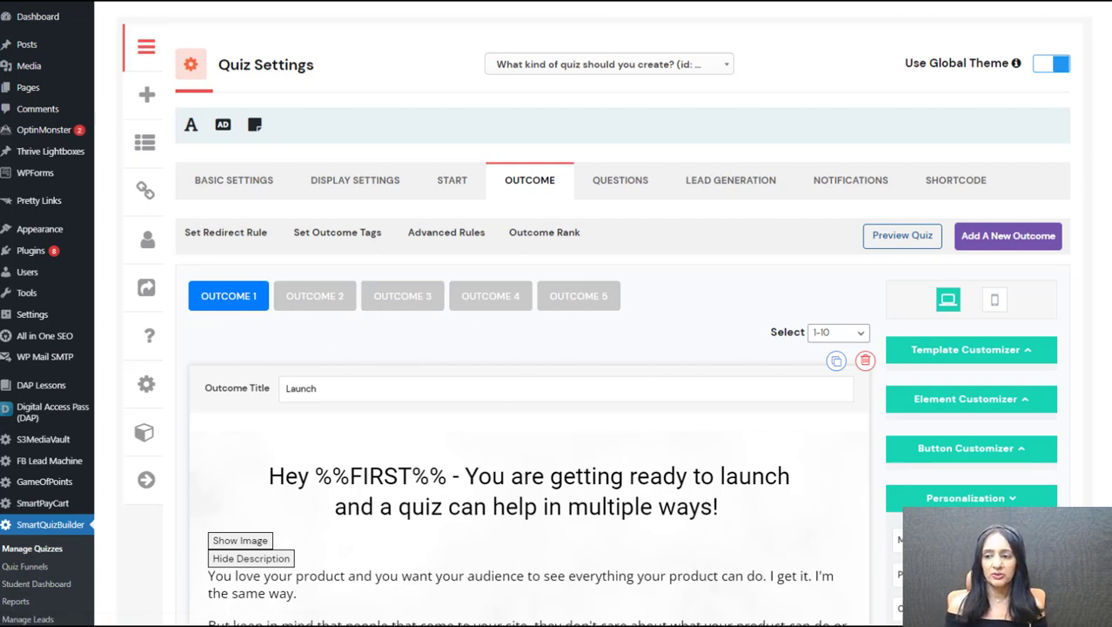
scroll(557, 349, down, 3)
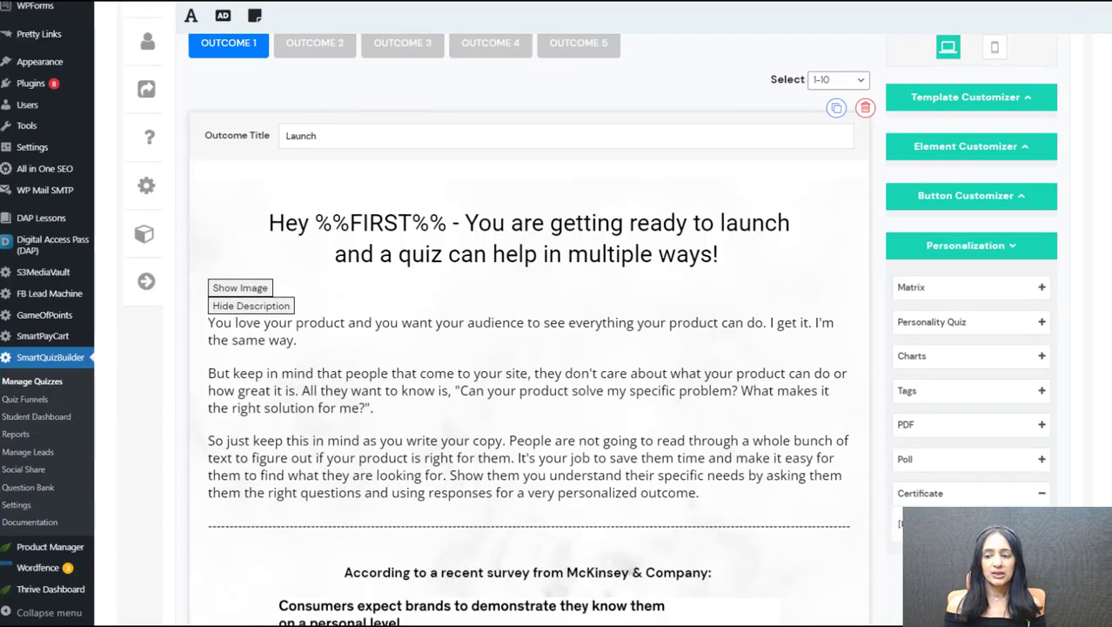
scroll(986, 199, up, 3)
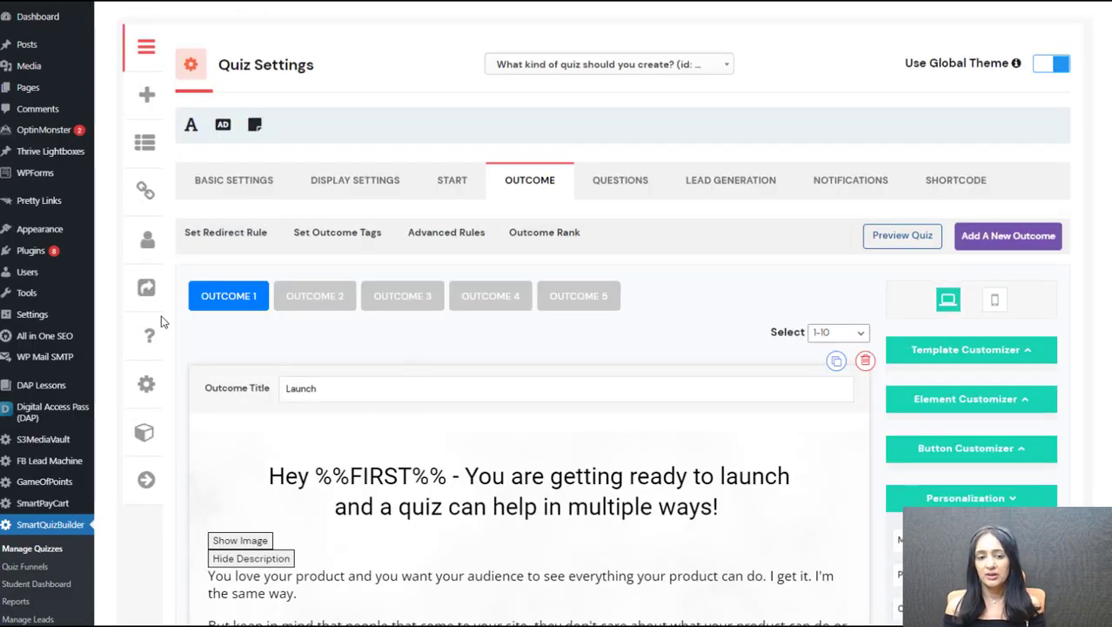
Step: Recheck the Launch outcome from its title down to the recommendations and certificate download shortcode
scroll(455, 496, down, 10)
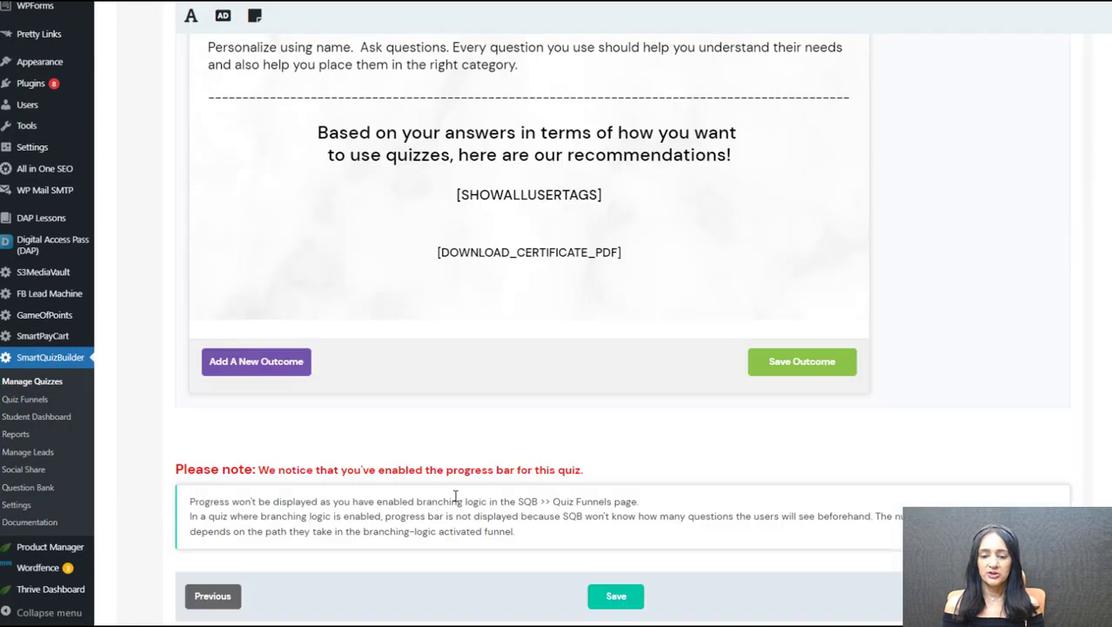
scroll(975, 396, up, 8)
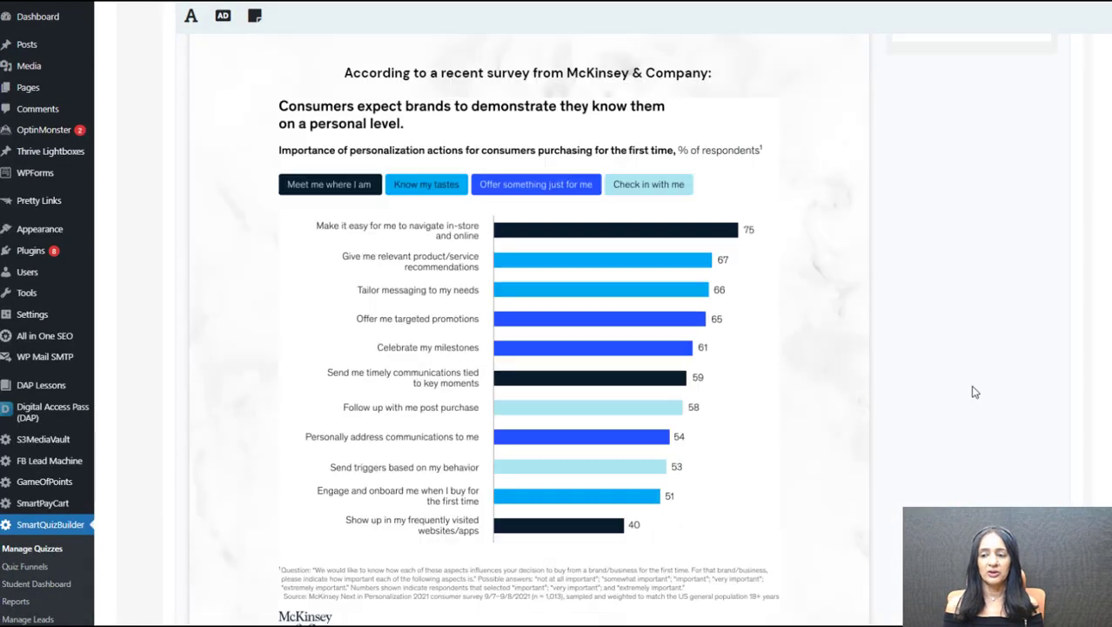
scroll(973, 389, up, 2)
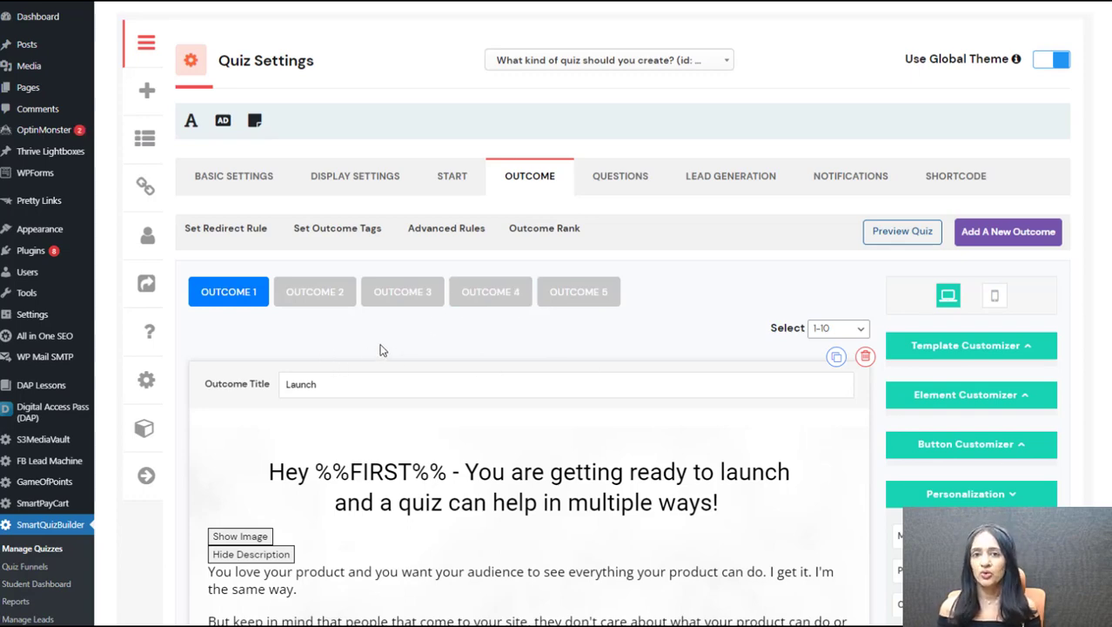
scroll(464, 357, down, 1)
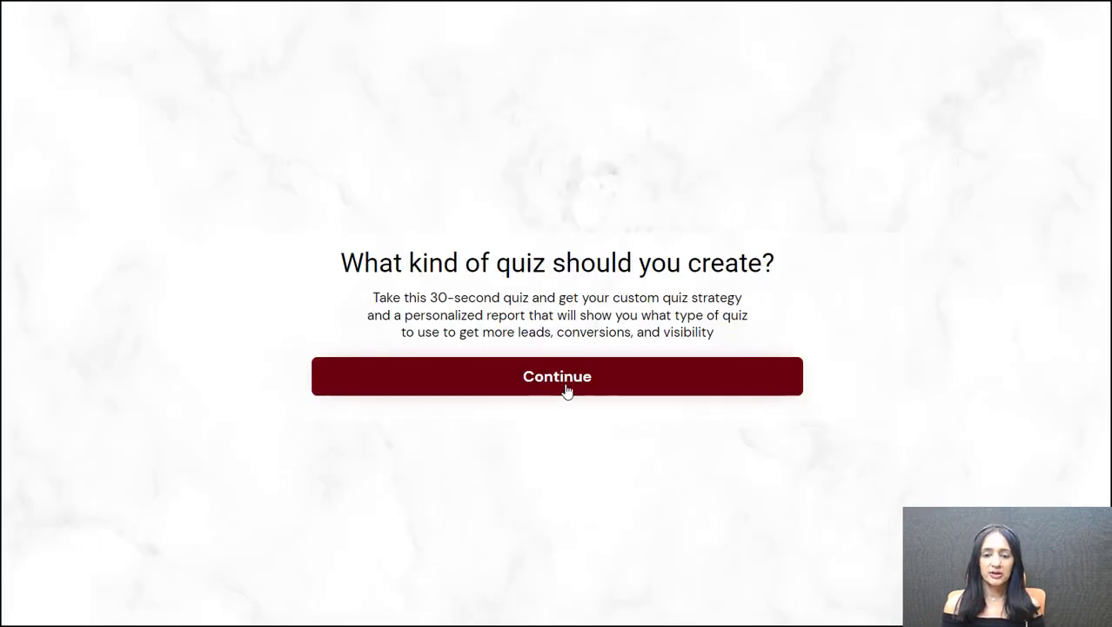
Step: Start the "What kind of quiz should you create?" quiz, choosing Blogger/Creator as the niche and "Never created a quiz before" as the experience
click(566, 389)
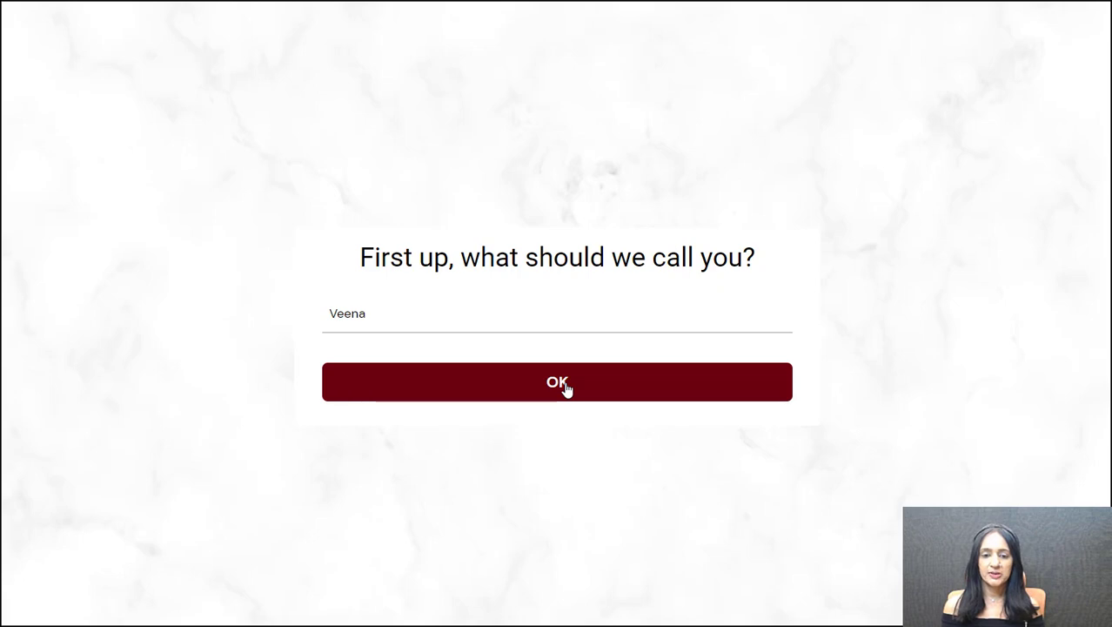
click(566, 386)
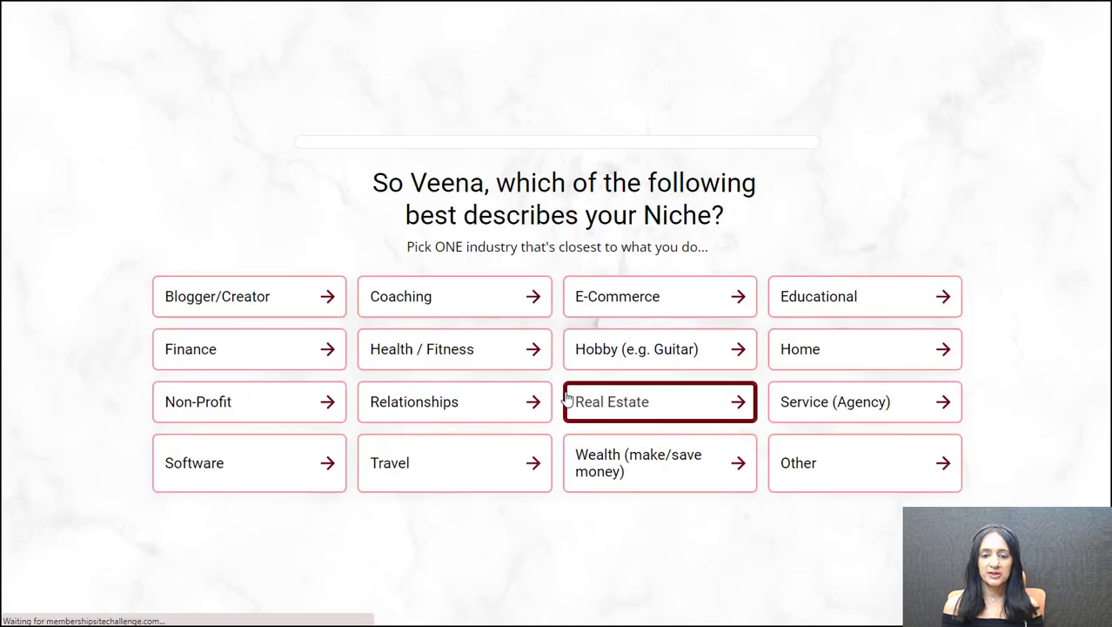
click(565, 399)
click(532, 387)
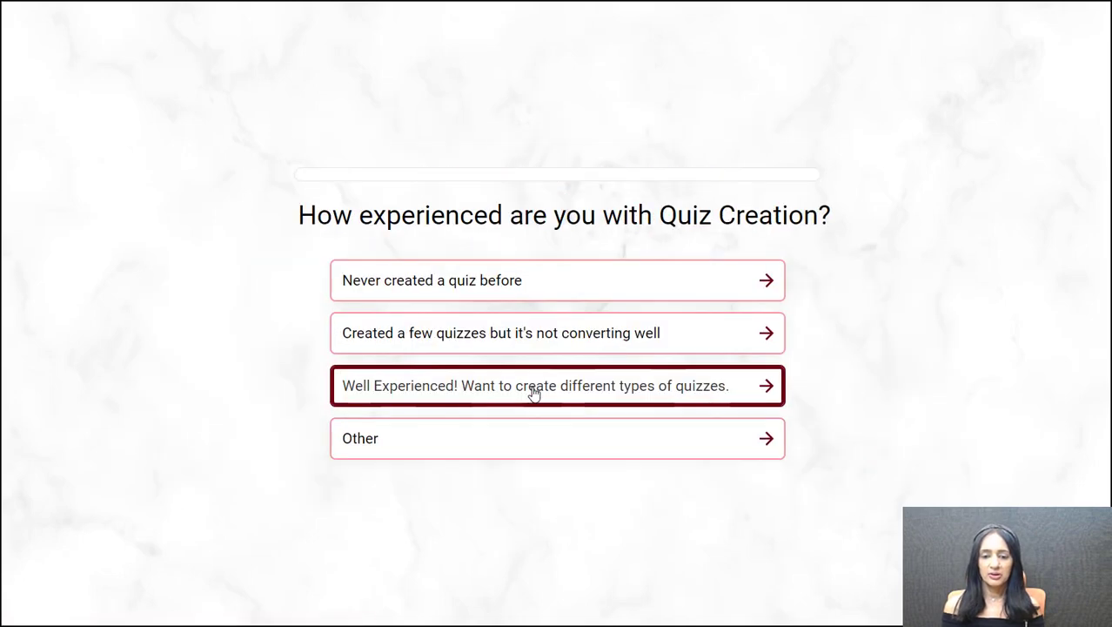
click(512, 279)
Step: Choose "List Building / Generate High Quality Leads" and "Educational / Courses (Tests / Assessments)" as planned uses, and submit the contact form
click(459, 194)
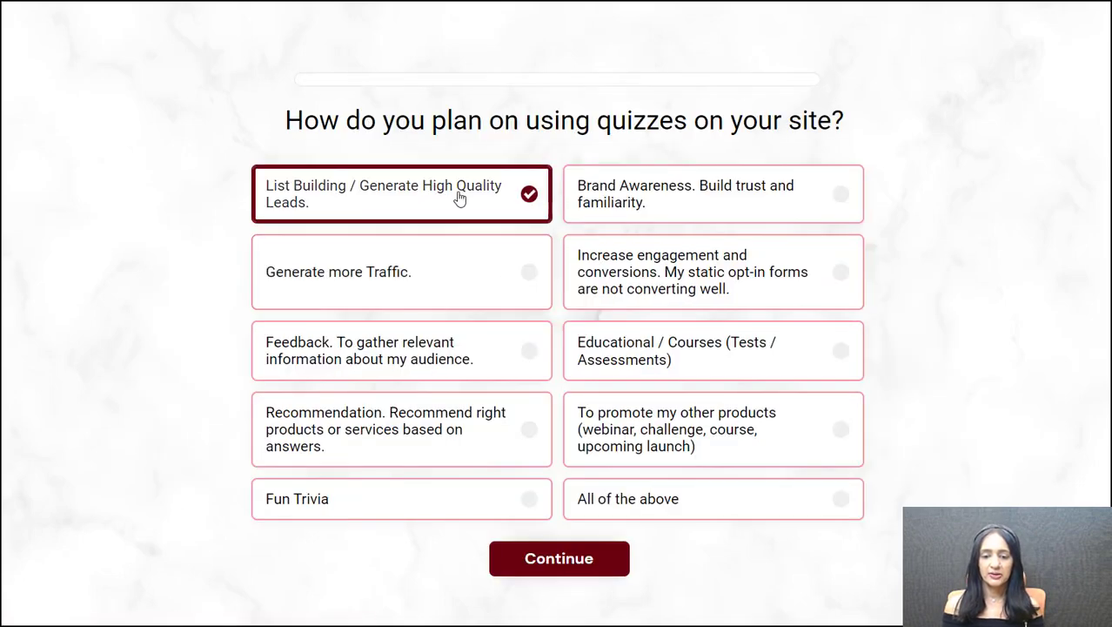
click(663, 371)
click(559, 561)
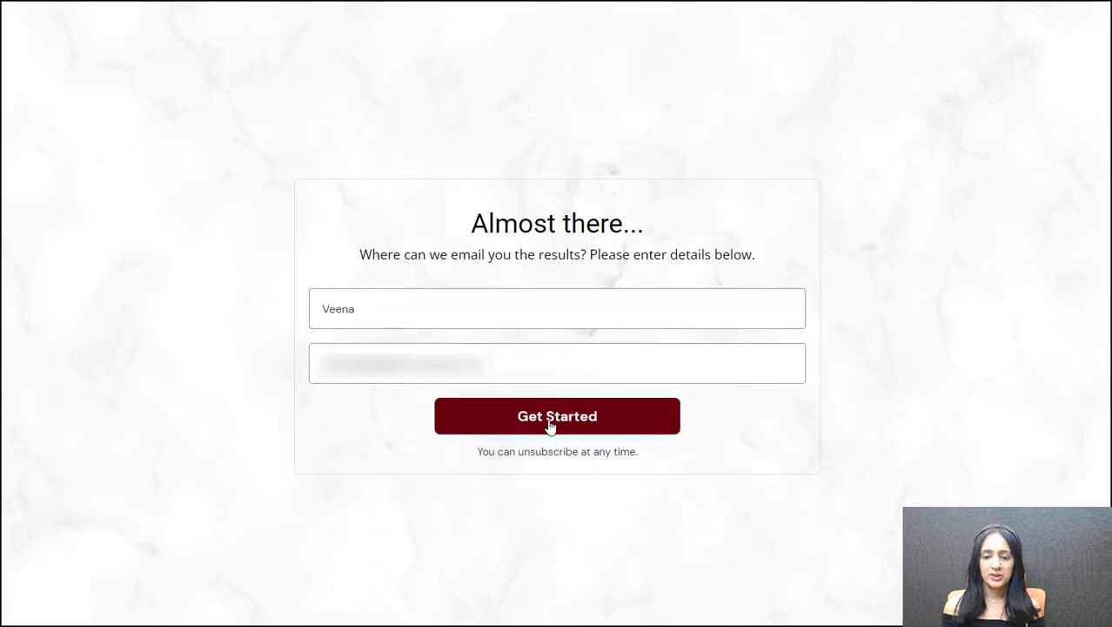
click(548, 421)
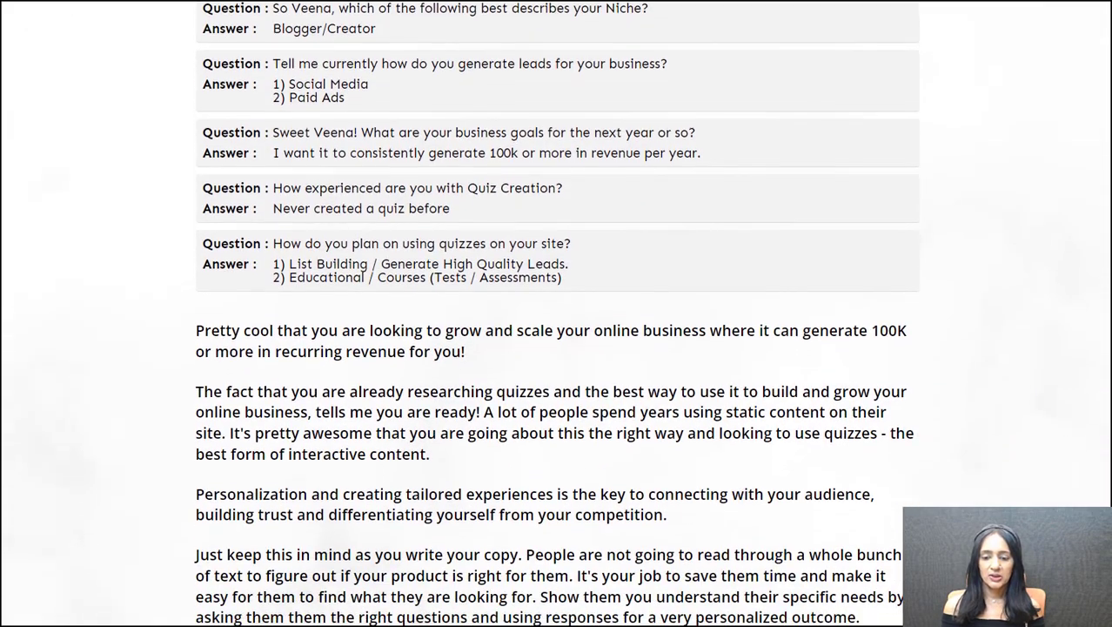
Step: Go through the personalized quiz results to the end of the outcome and download the certificate
scroll(557, 313, down, 20)
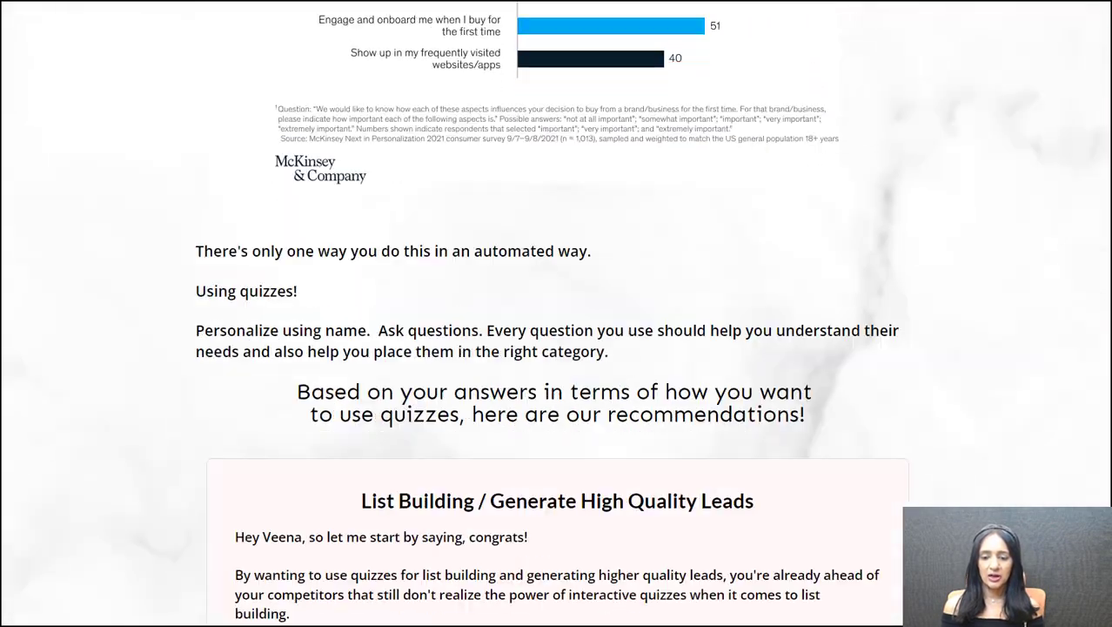
scroll(1107, 477, down, 20)
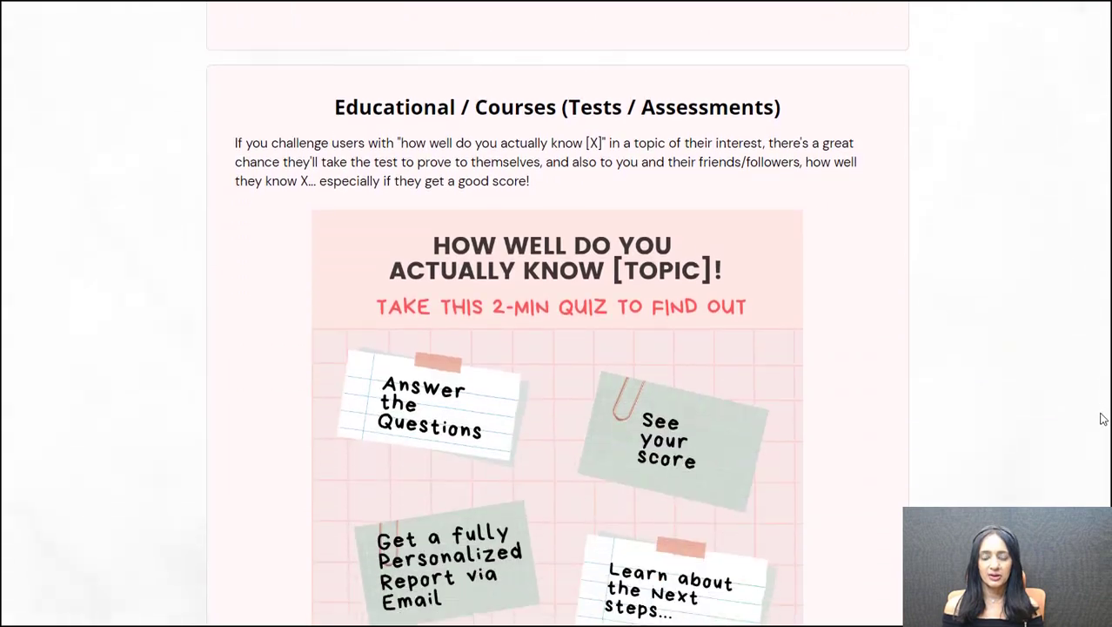
scroll(1107, 477, down, 3)
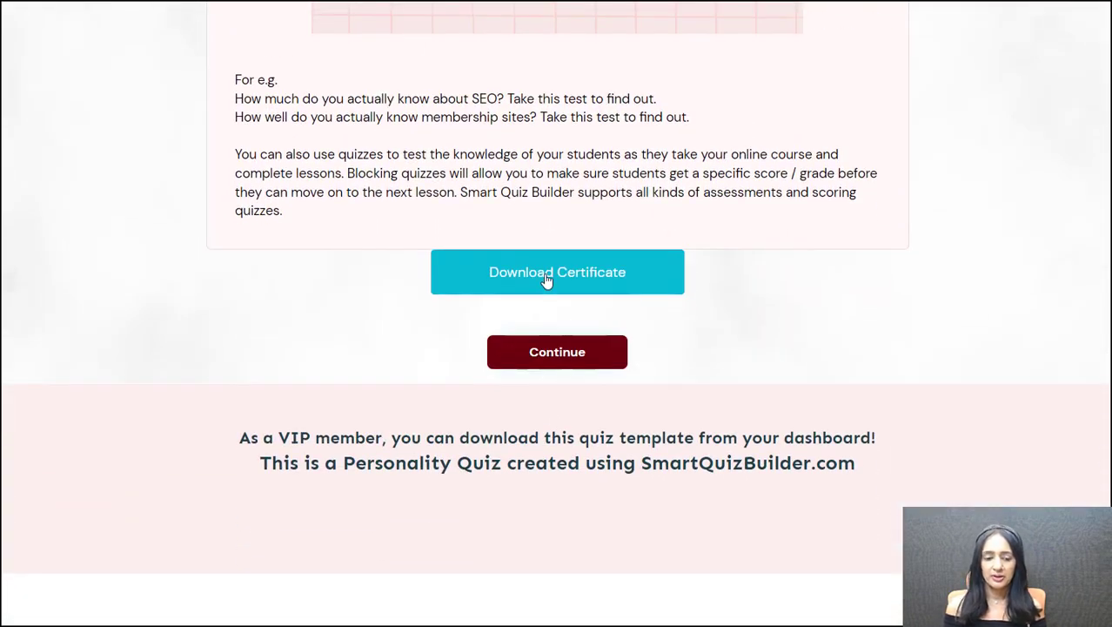
click(546, 278)
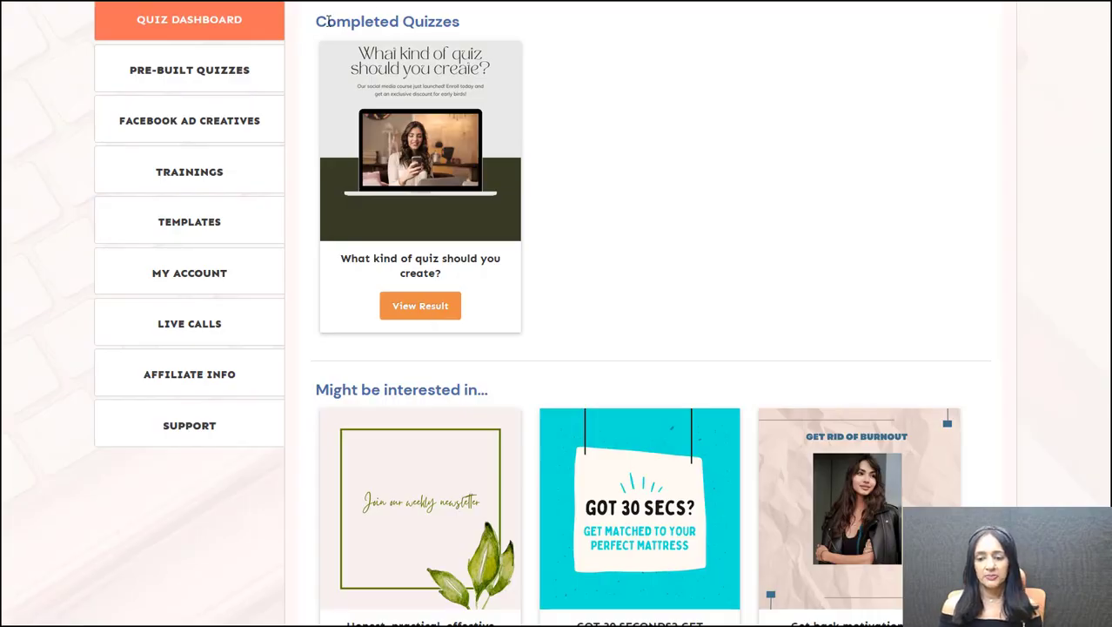
Step: Look over the Completed Quizzes and "Might be interested in..." sections of the student's quiz dashboard
drag(327, 21, 502, 31)
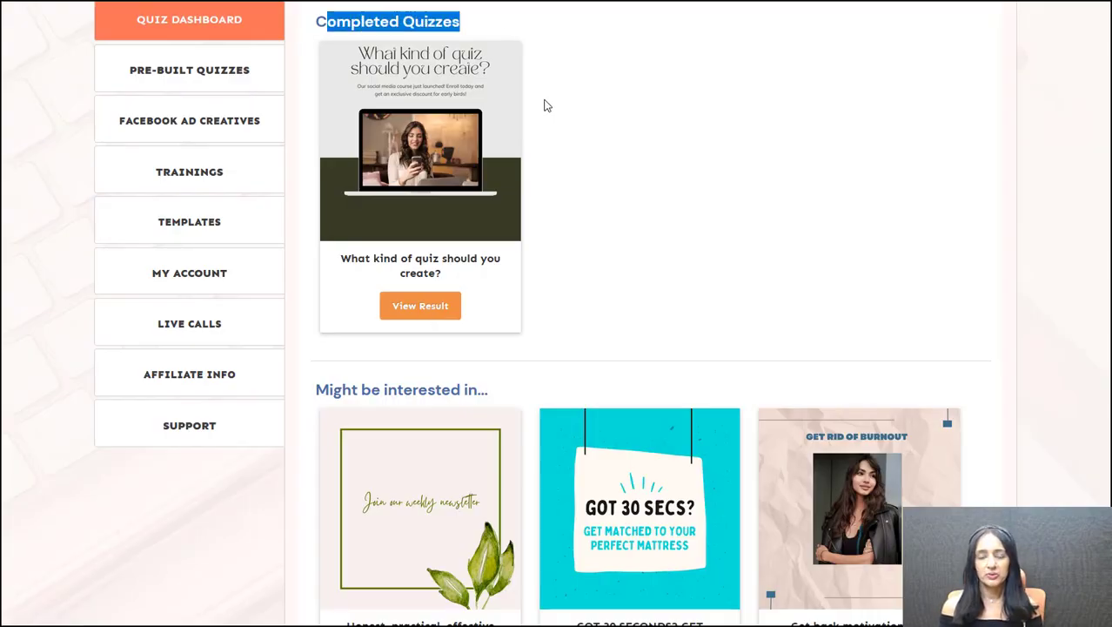
click(644, 111)
scroll(644, 348, down, 2)
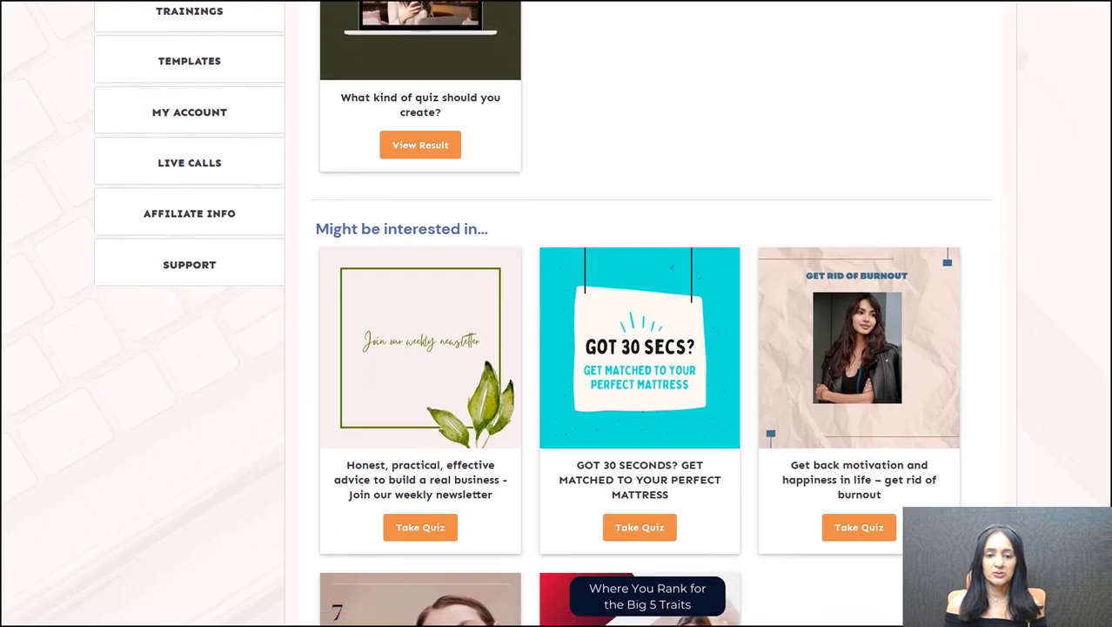
scroll(644, 348, down, 3)
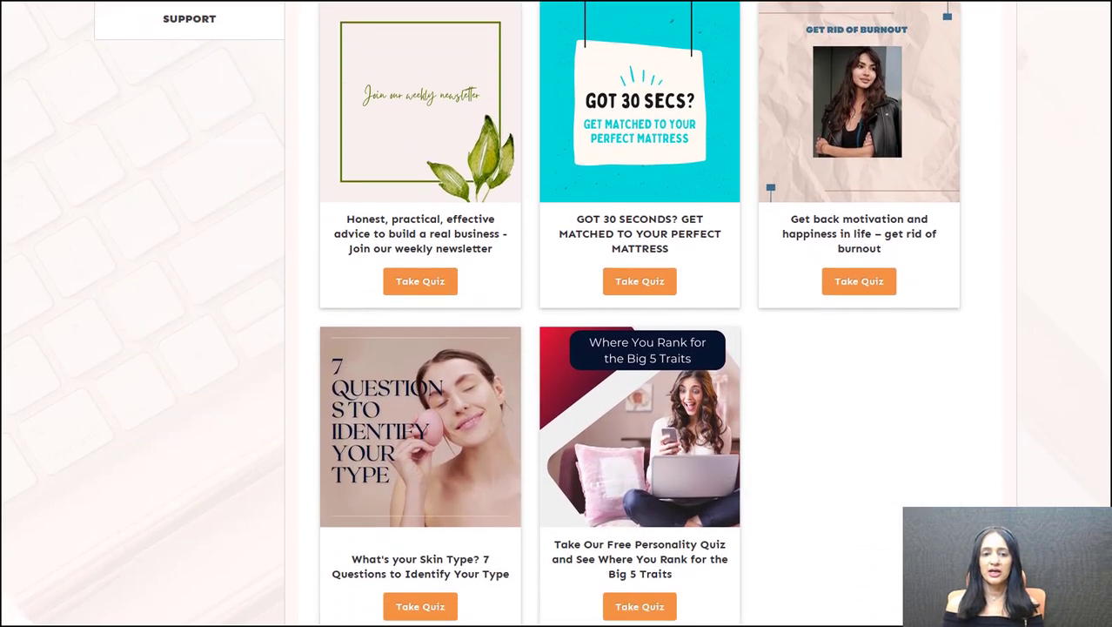
scroll(768, 177, up, 1)
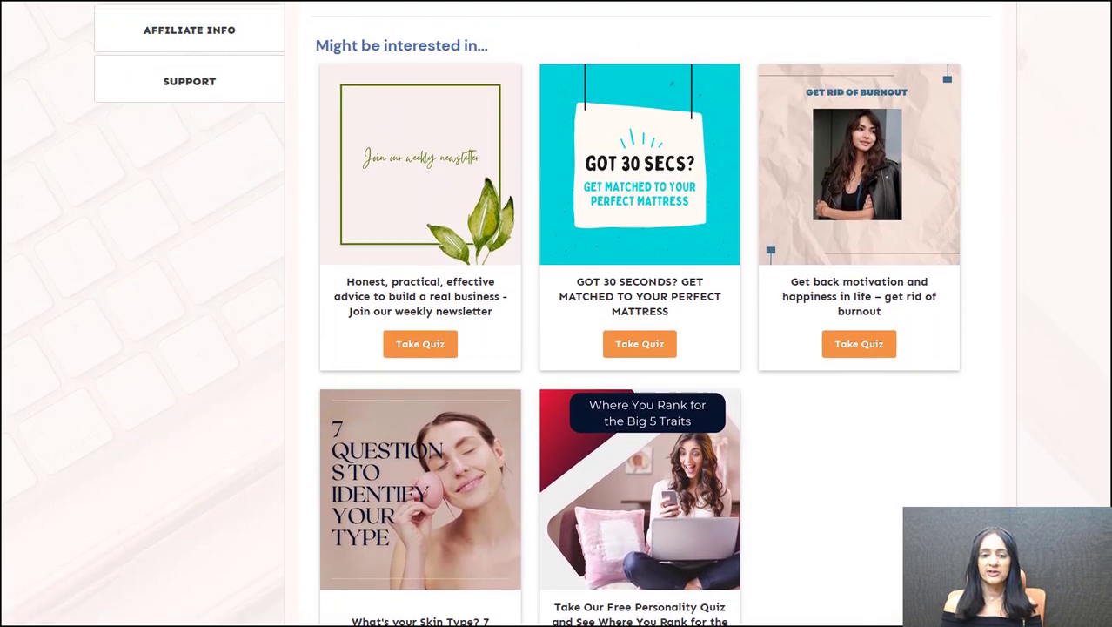
scroll(522, 348, up, 5)
Step: Open the result of the completed quiz, review its details and answers, and download the certificate from there
click(414, 369)
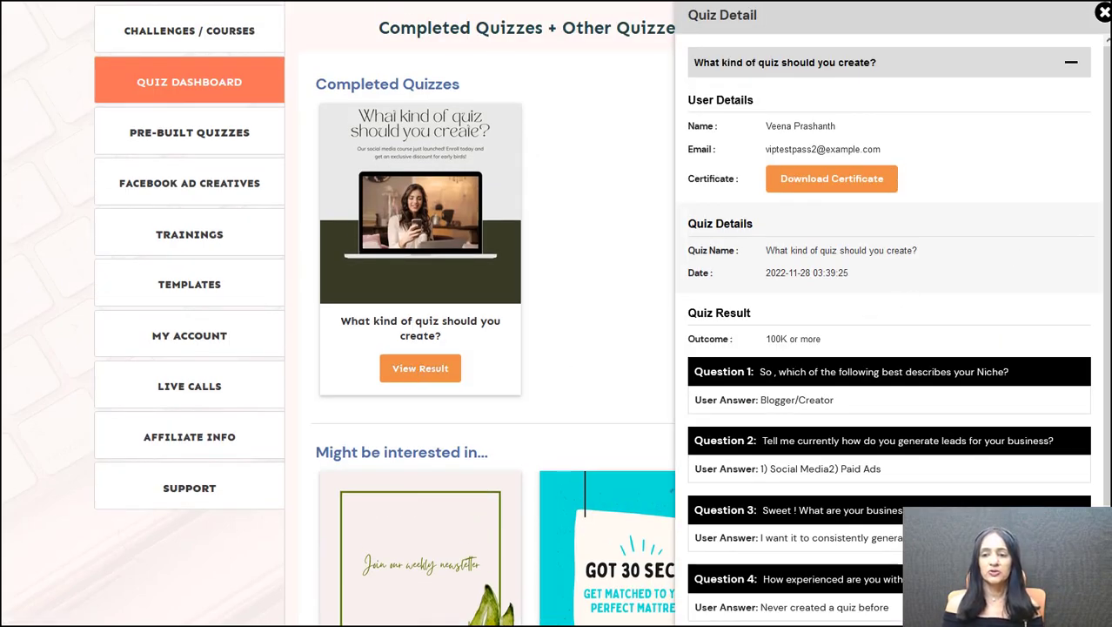
scroll(1102, 135, down, 3)
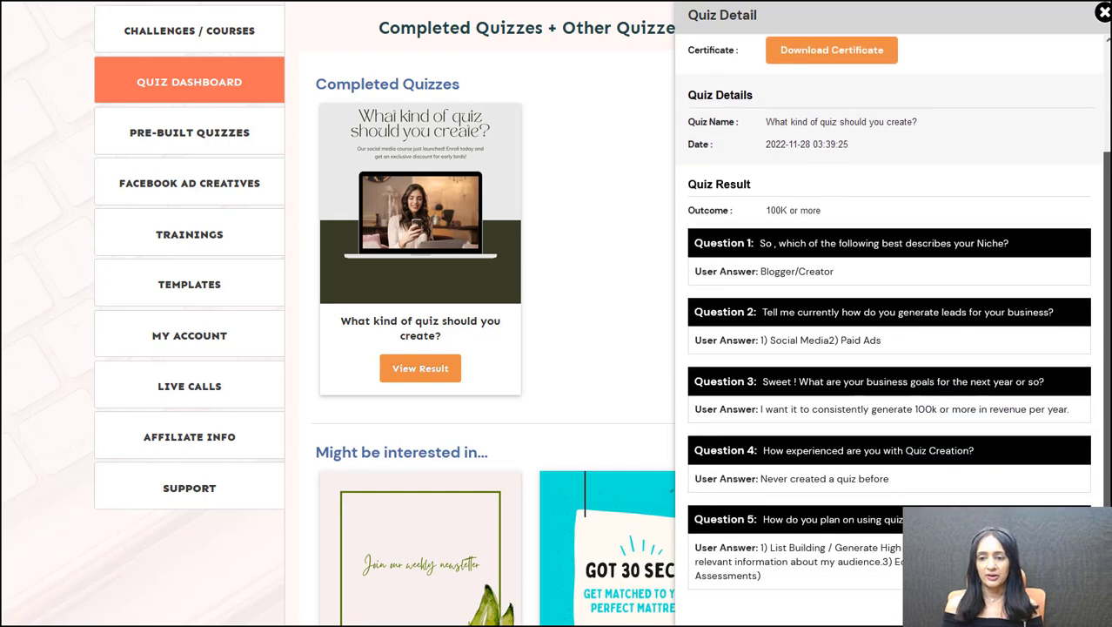
scroll(822, 180, up, 3)
click(827, 179)
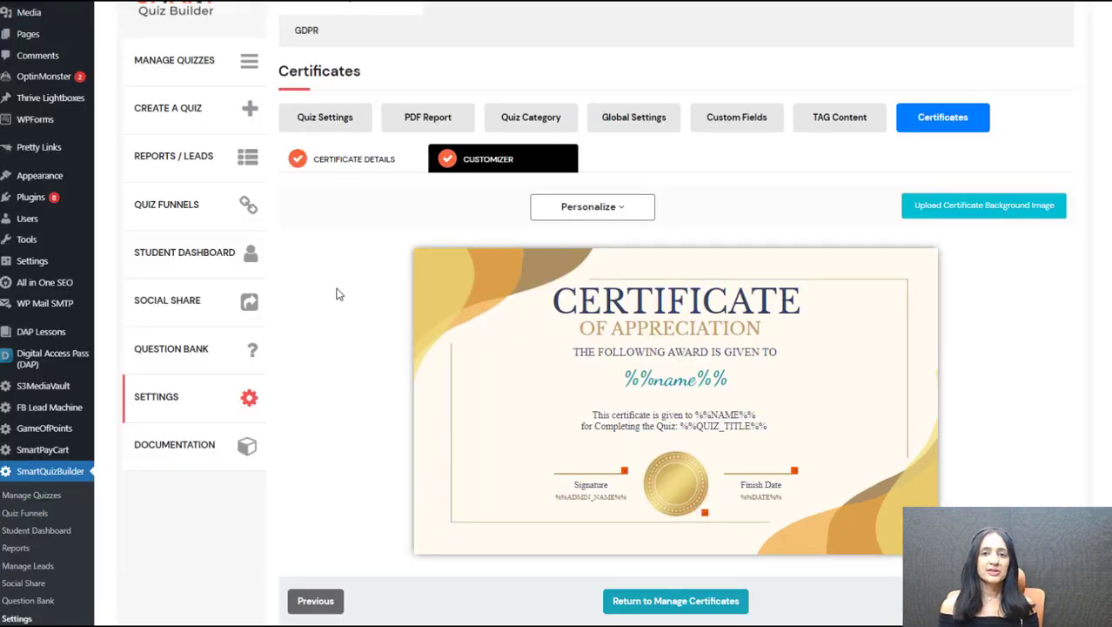
Step: Review the certificate design in the customizer of the Smart Quiz Builder certificate settings
scroll(315, 286, up, 1)
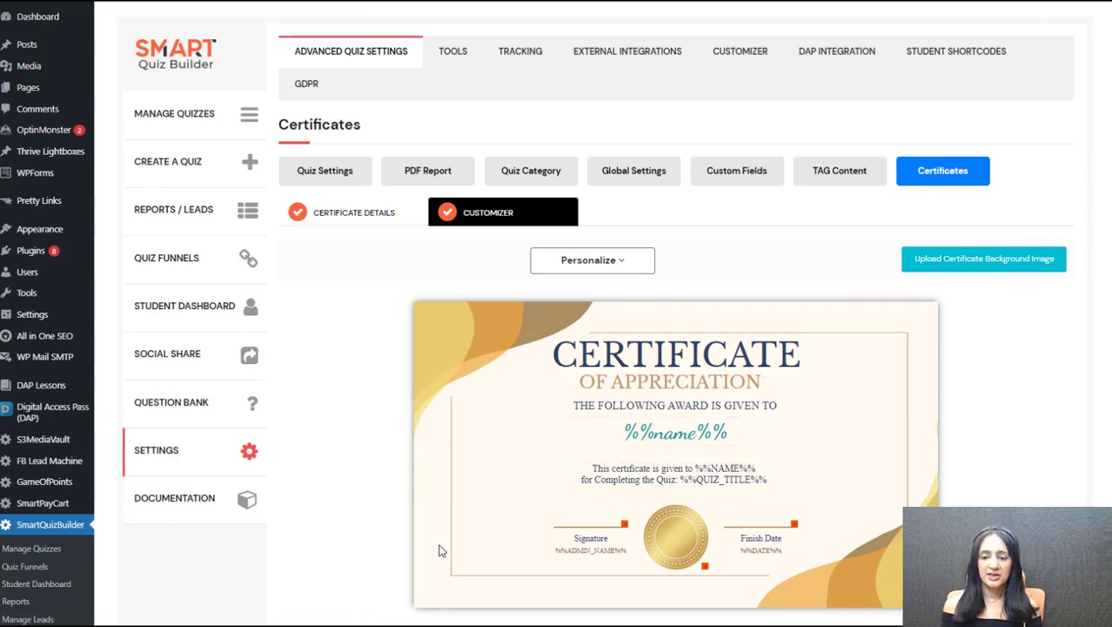
scroll(346, 296, down, 1)
scroll(334, 265, up, 1)
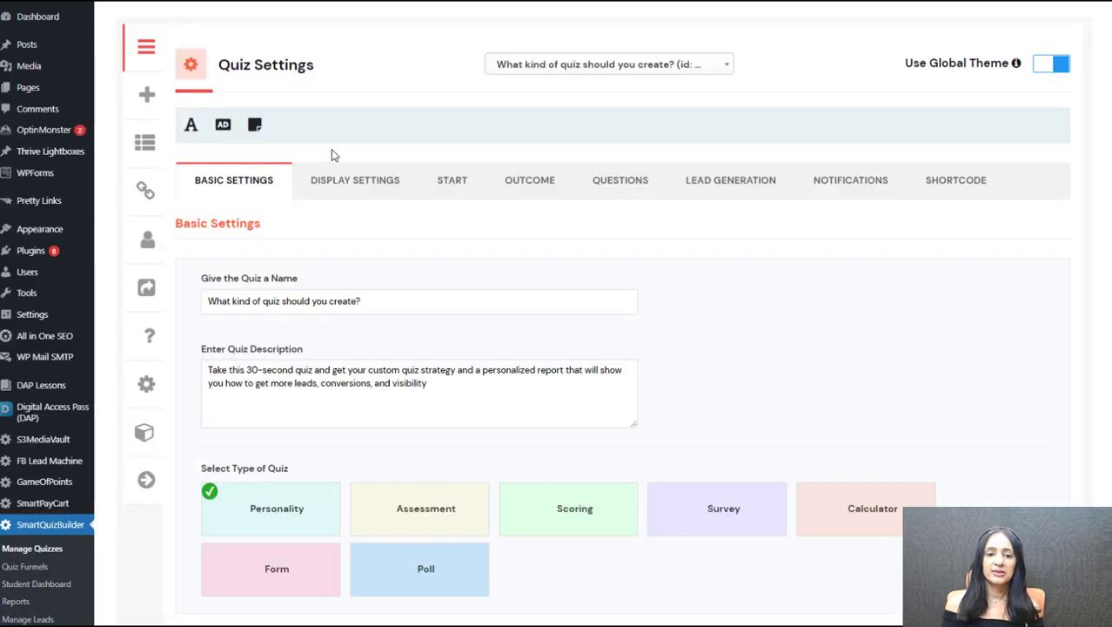
Step: Open the quiz's display settings and examine the Enable Certificates option with its button customization and selected certificate
click(339, 181)
scroll(539, 282, down, 5)
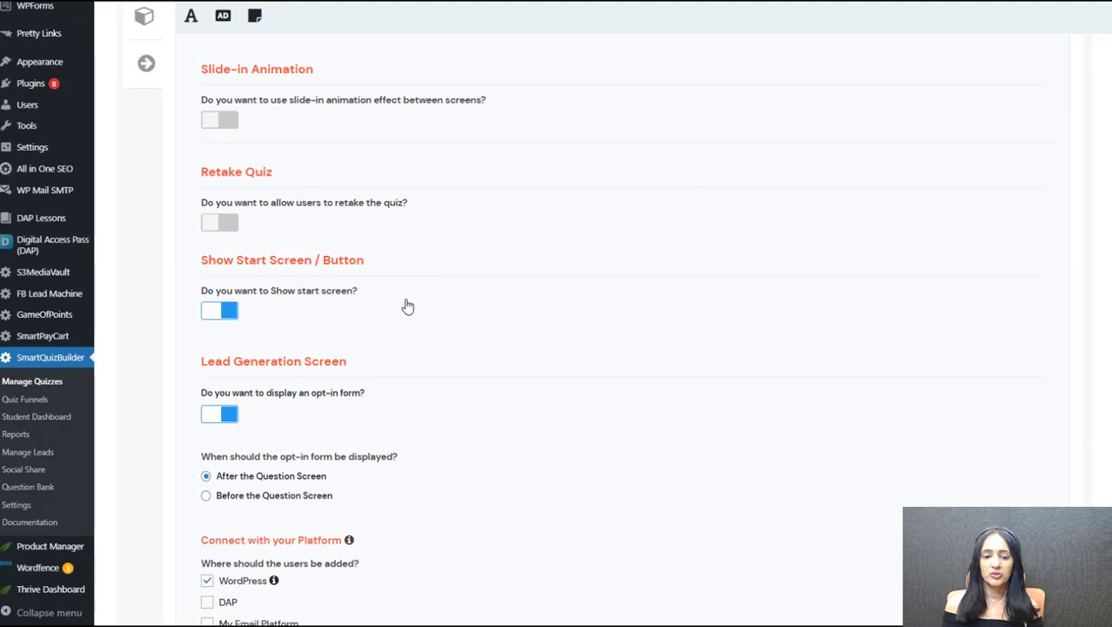
scroll(407, 307, down, 18)
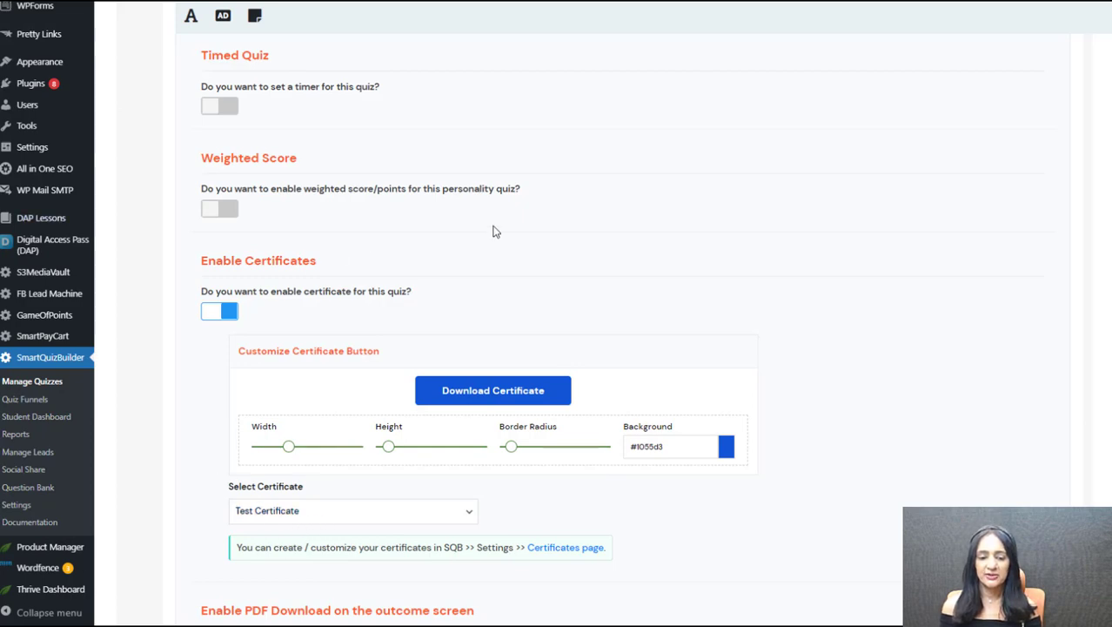
scroll(735, 246, up, 10)
scroll(735, 246, up, 8)
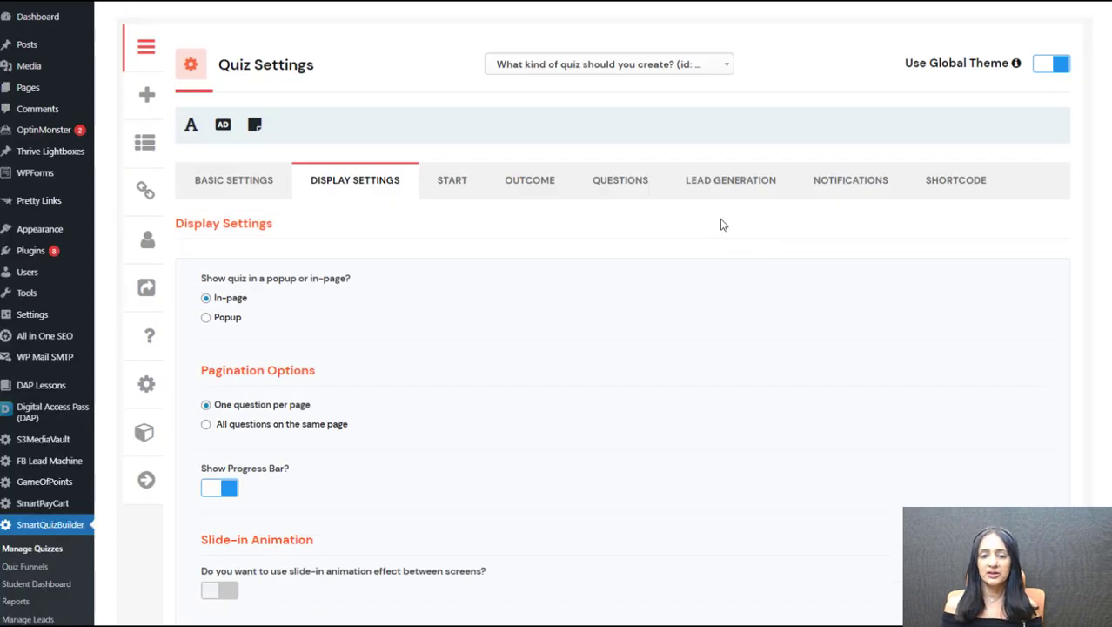
Step: Open the quiz's outcomes and examine the [DOWNLOAD_CERTIFICATE_PDF] shortcode in the Certificate personalization options and in the Launch outcome's content
click(529, 183)
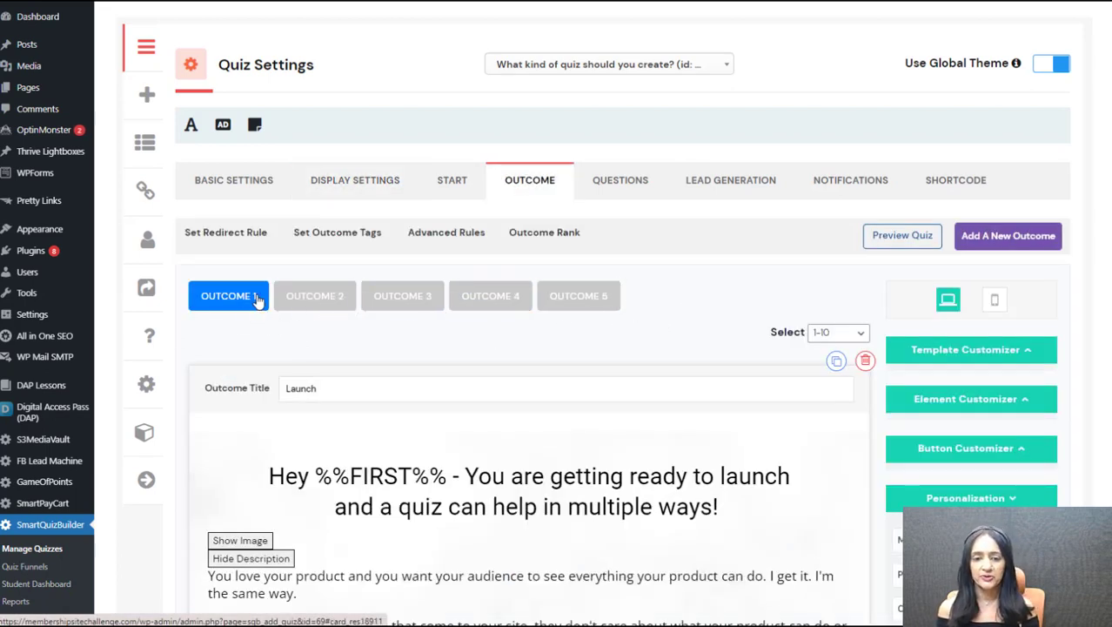
scroll(521, 373, down, 5)
scroll(927, 312, down, 5)
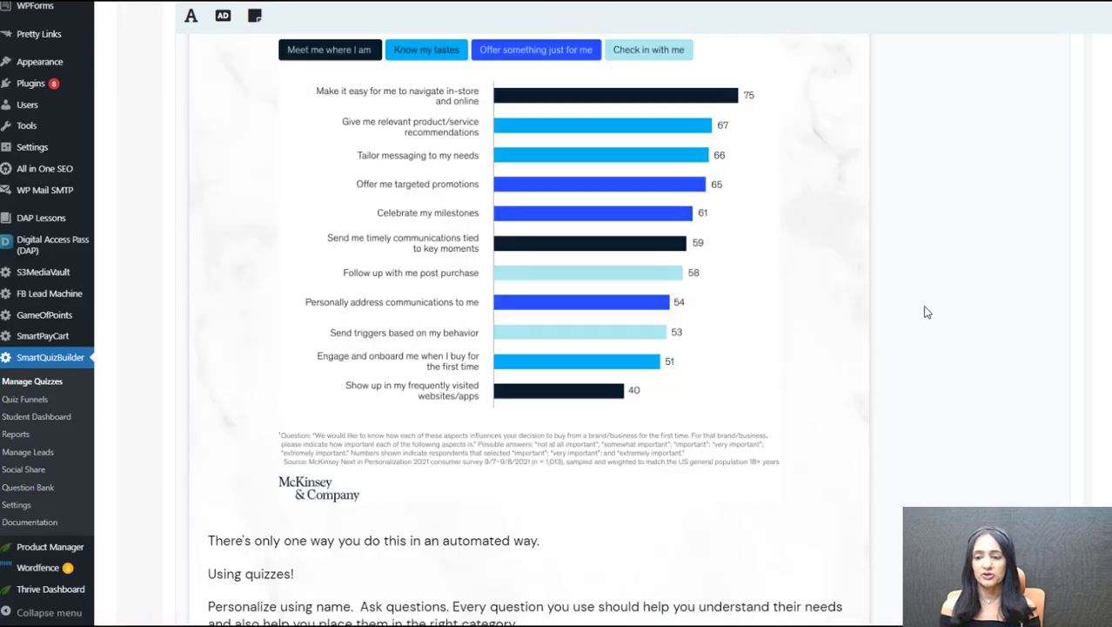
scroll(1009, 300, up, 10)
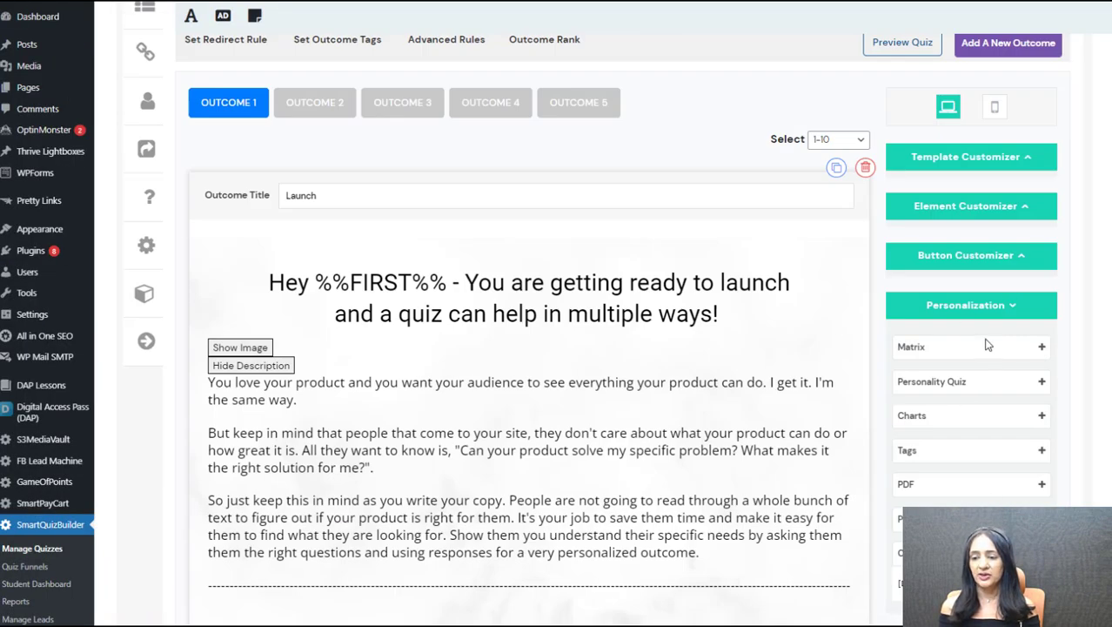
scroll(1036, 396, down, 2)
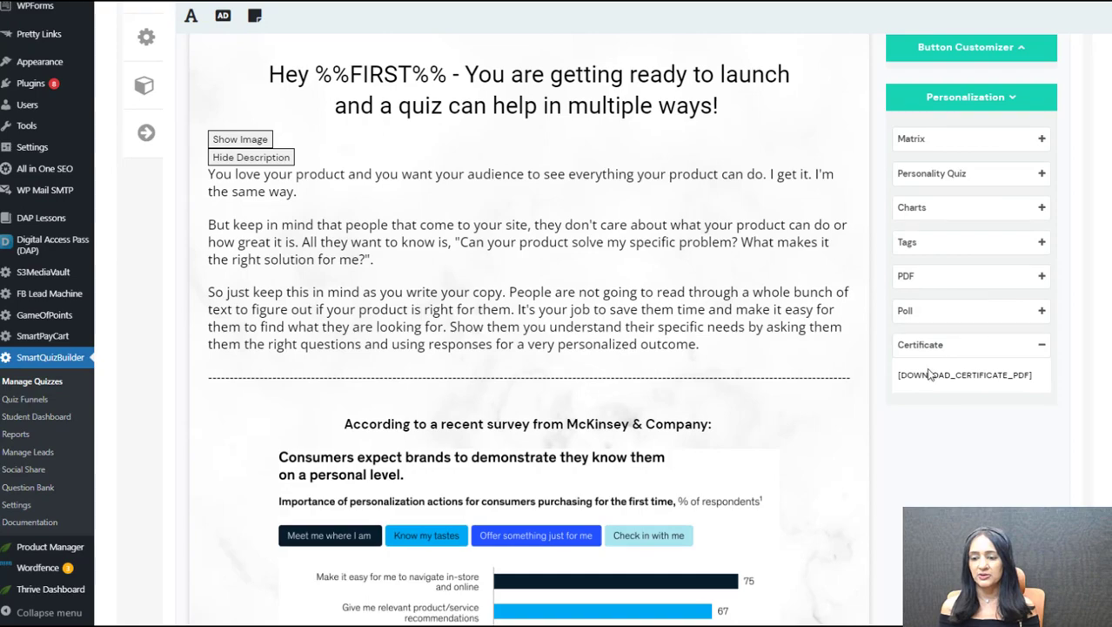
scroll(948, 387, down, 10)
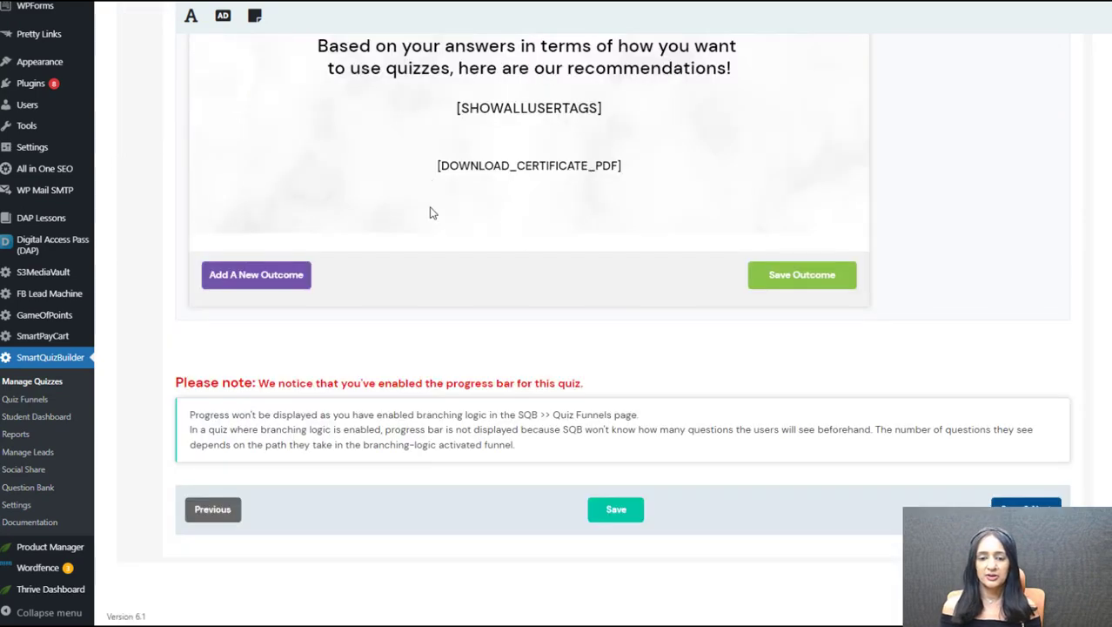
scroll(508, 354, up, 4)
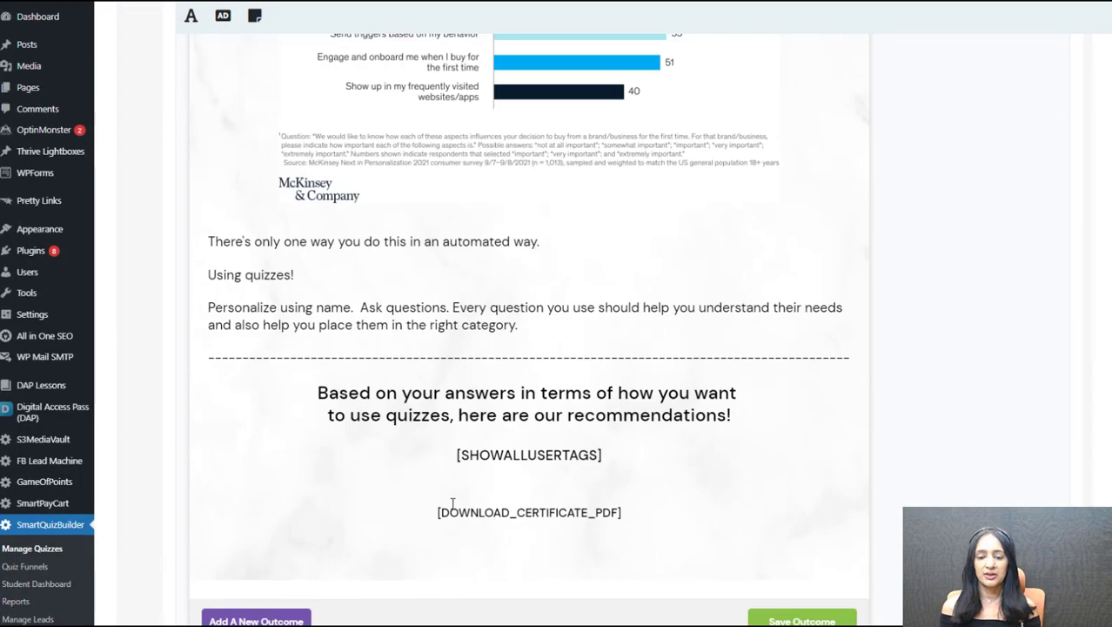
click(452, 503)
double_click(452, 503)
scroll(616, 348, up, 15)
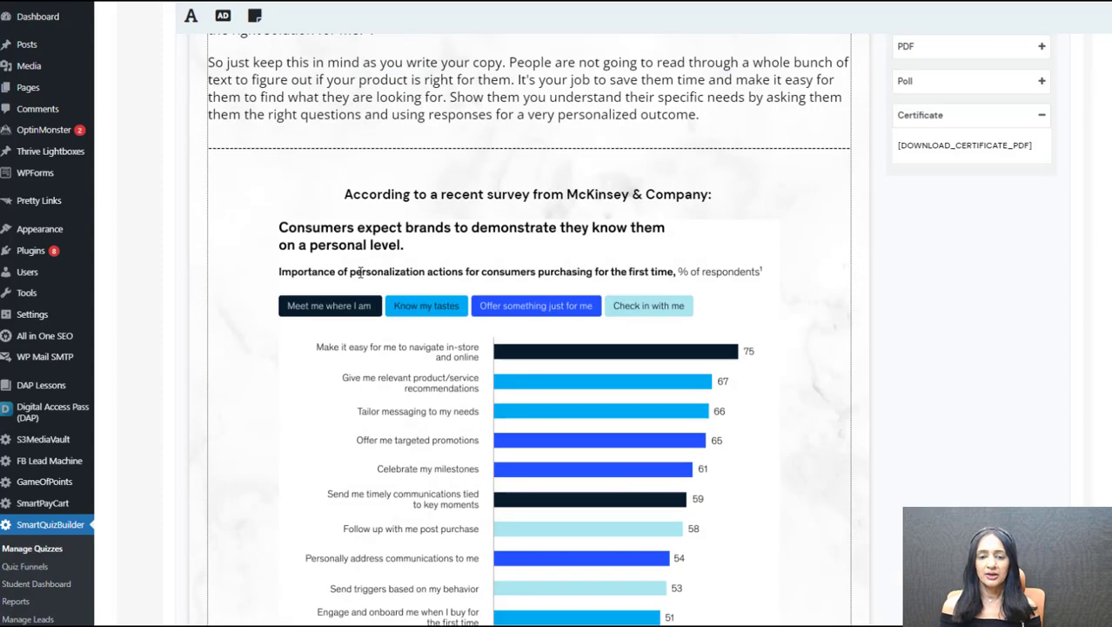
Step: Return to the quiz's display settings and recheck the Enable Certificates section with its Download Certificate button
click(325, 105)
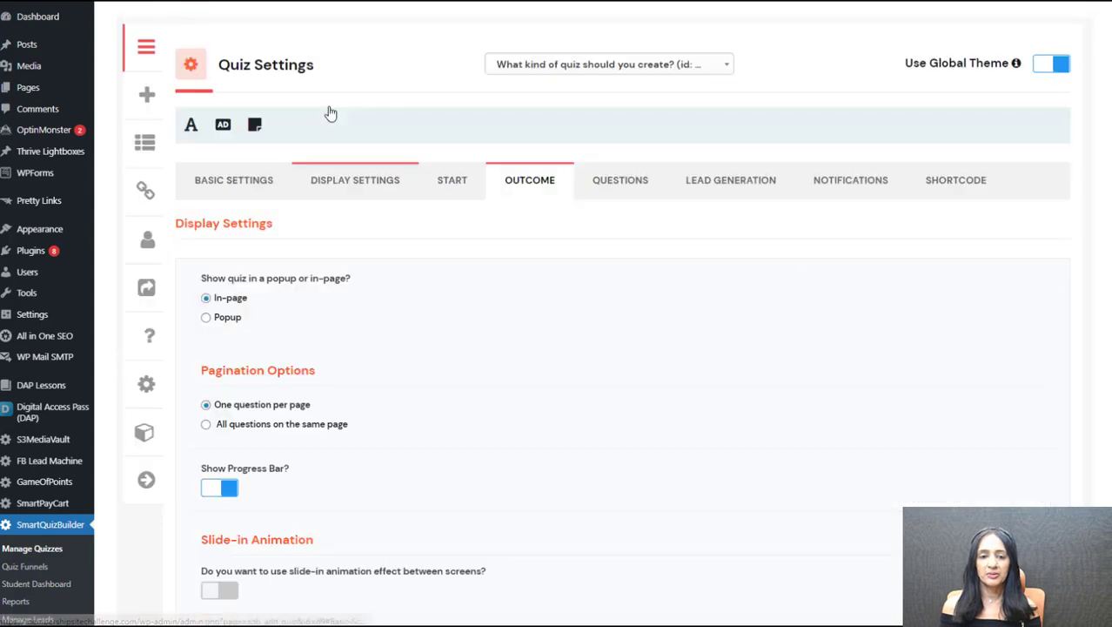
click(364, 184)
scroll(374, 292, down, 6)
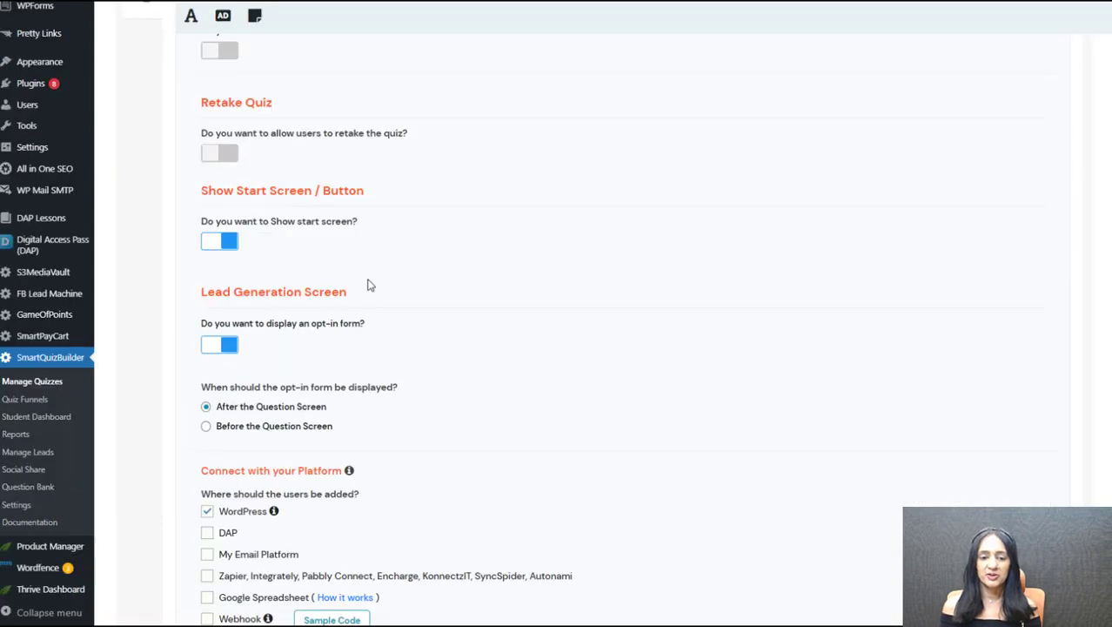
scroll(368, 285, down, 14)
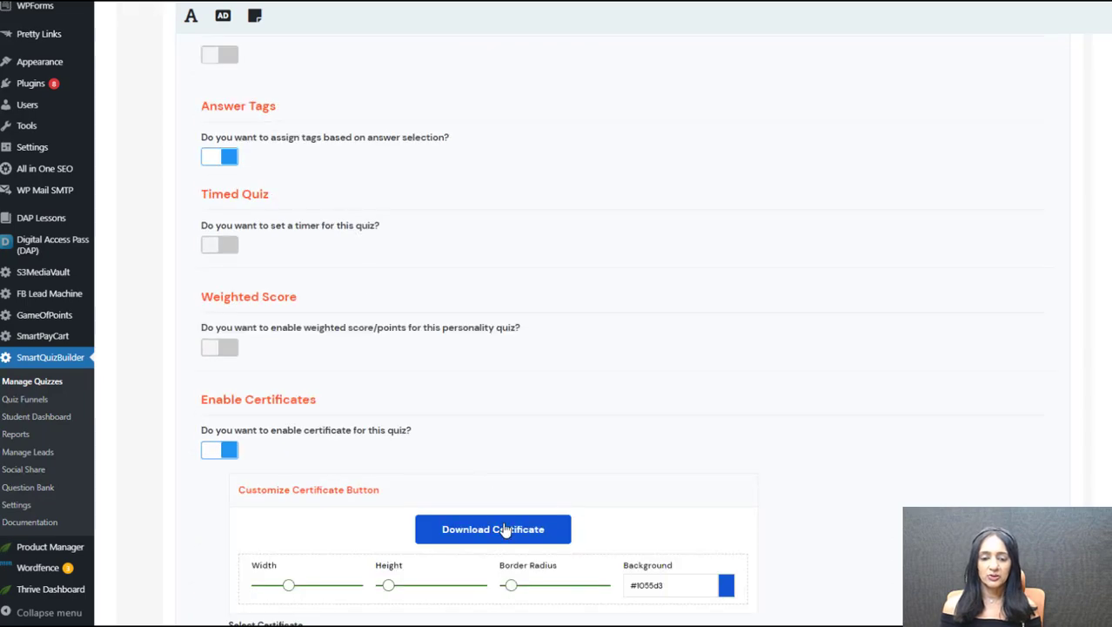
scroll(557, 527, down, 3)
scroll(610, 315, up, 6)
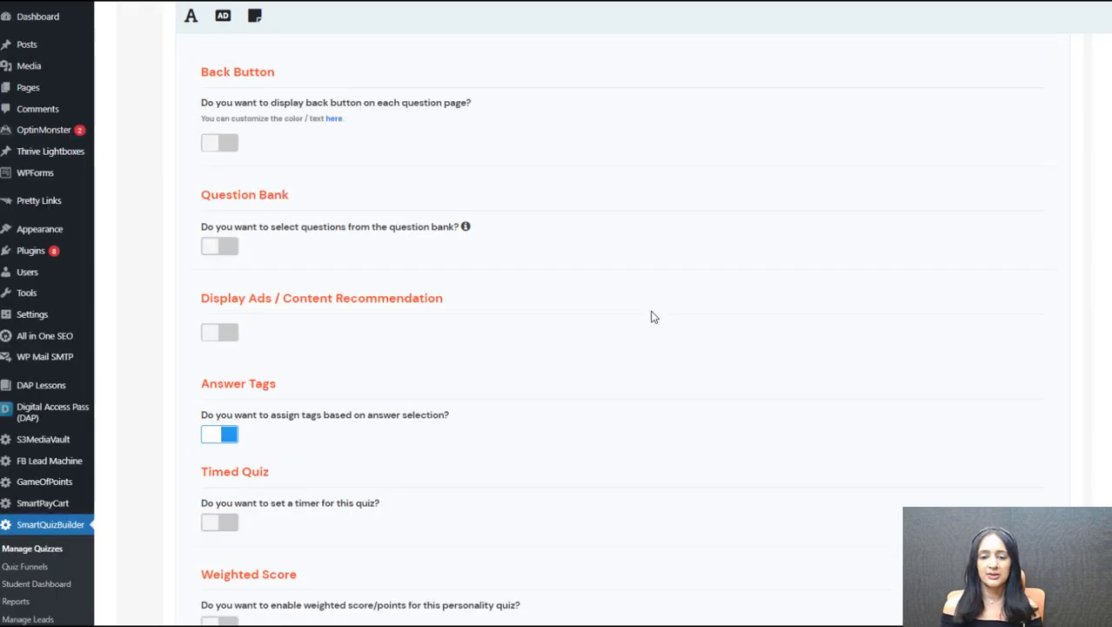
scroll(653, 317, up, 17)
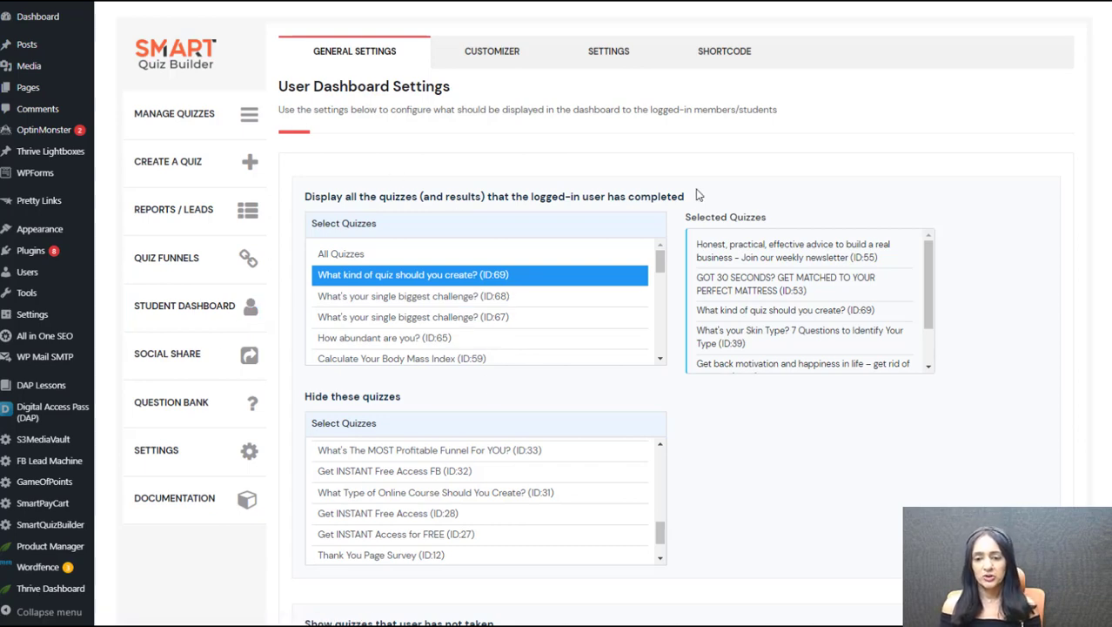
Step: Review which completed and untaken quizzes the student dashboard's general settings display, and examine the dashboard layout in its customizer
scroll(801, 380, down, 4)
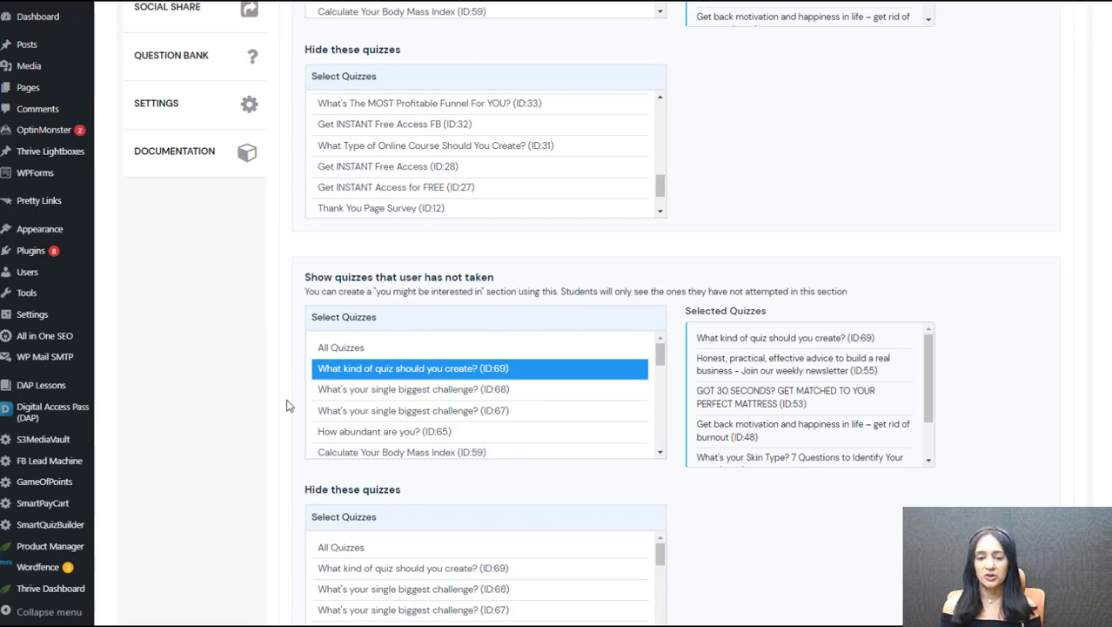
scroll(288, 405, up, 4)
click(486, 59)
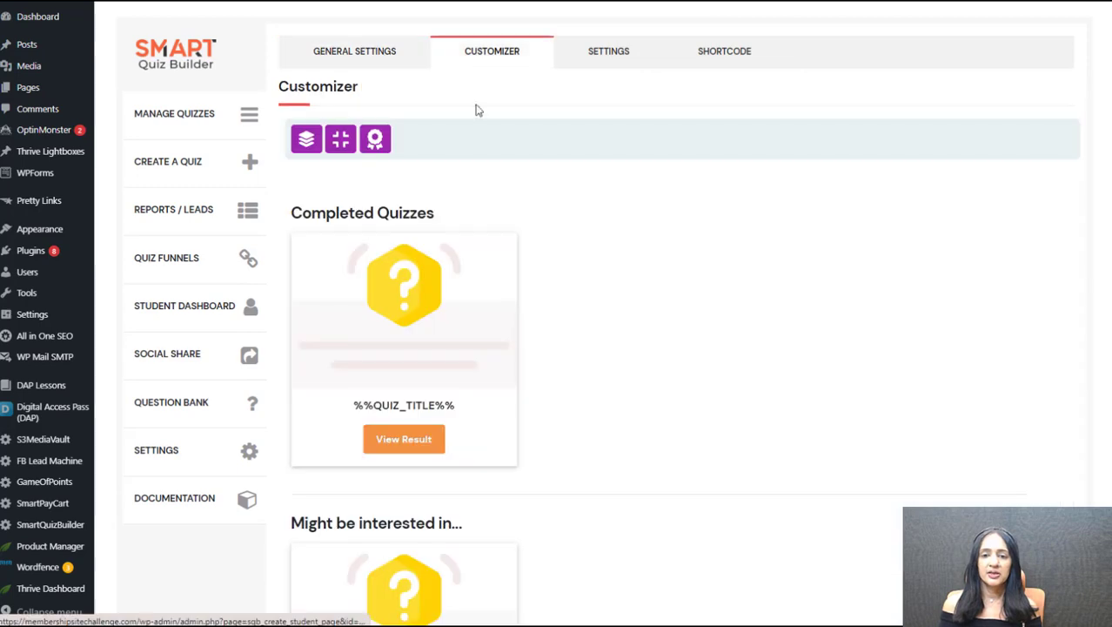
scroll(683, 368, down, 4)
scroll(653, 331, up, 4)
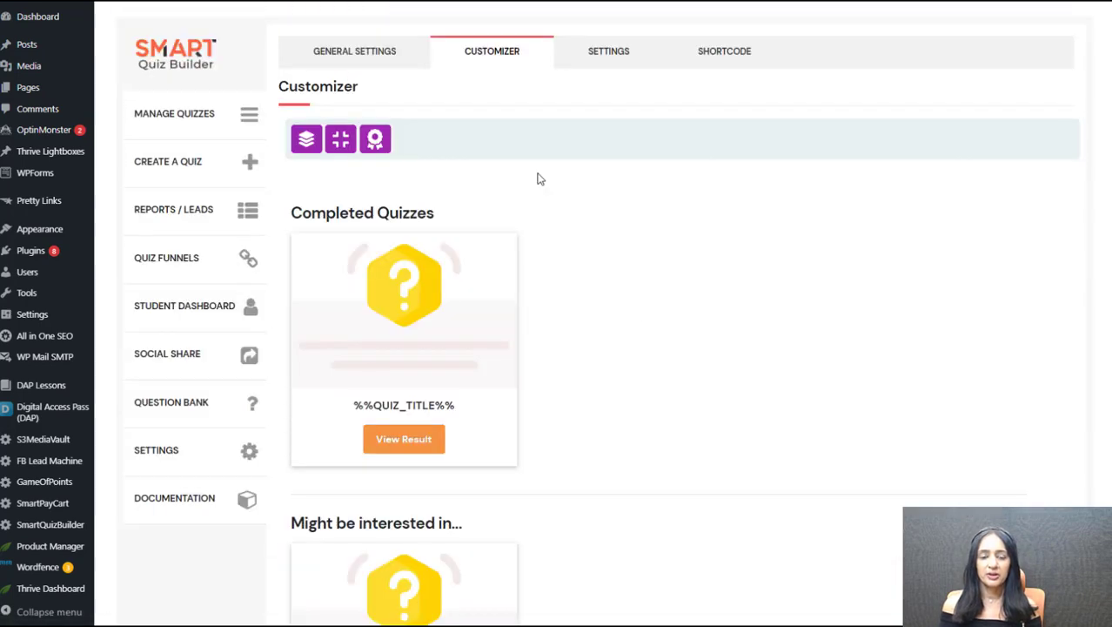
Step: Review the quiz images and published URLs in the student dashboard's settings, and open the dashboard's shortcode
click(592, 59)
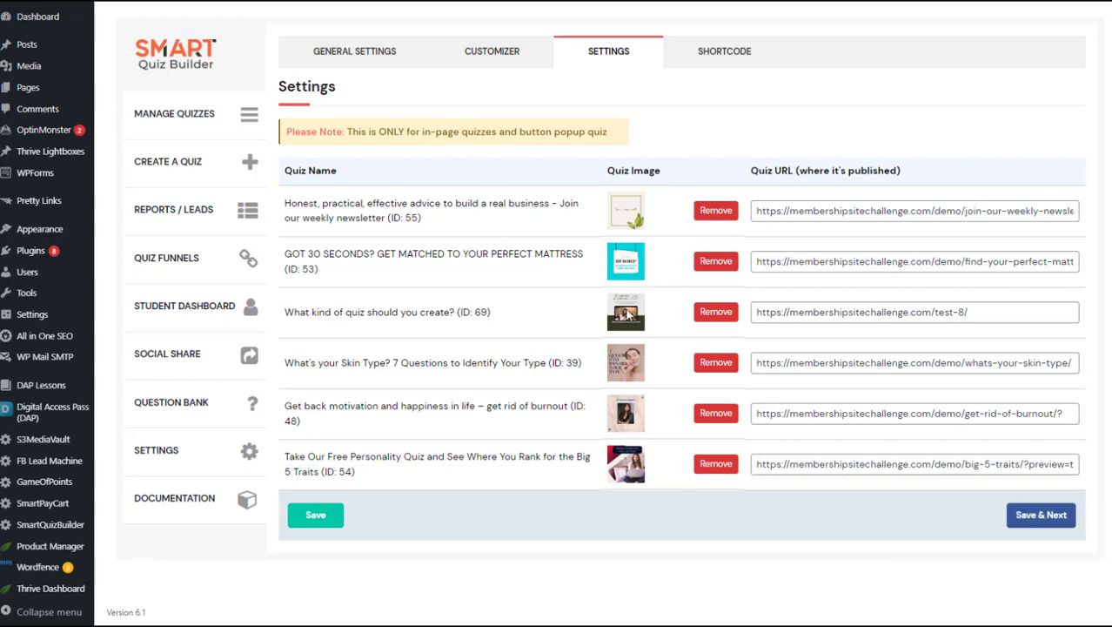
drag(761, 206, 971, 389)
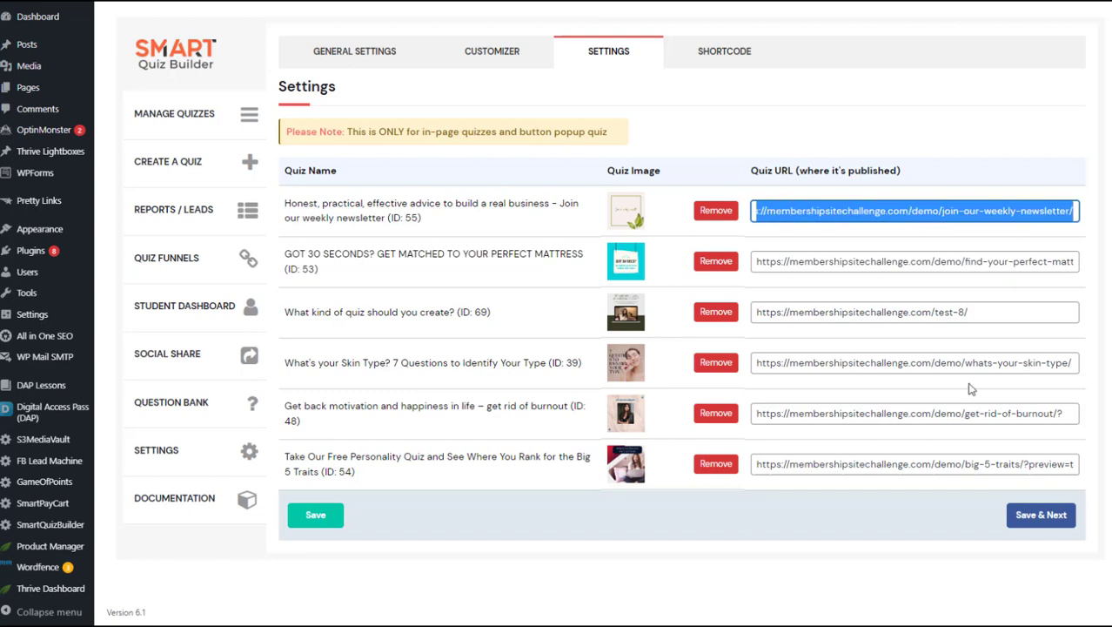
click(620, 532)
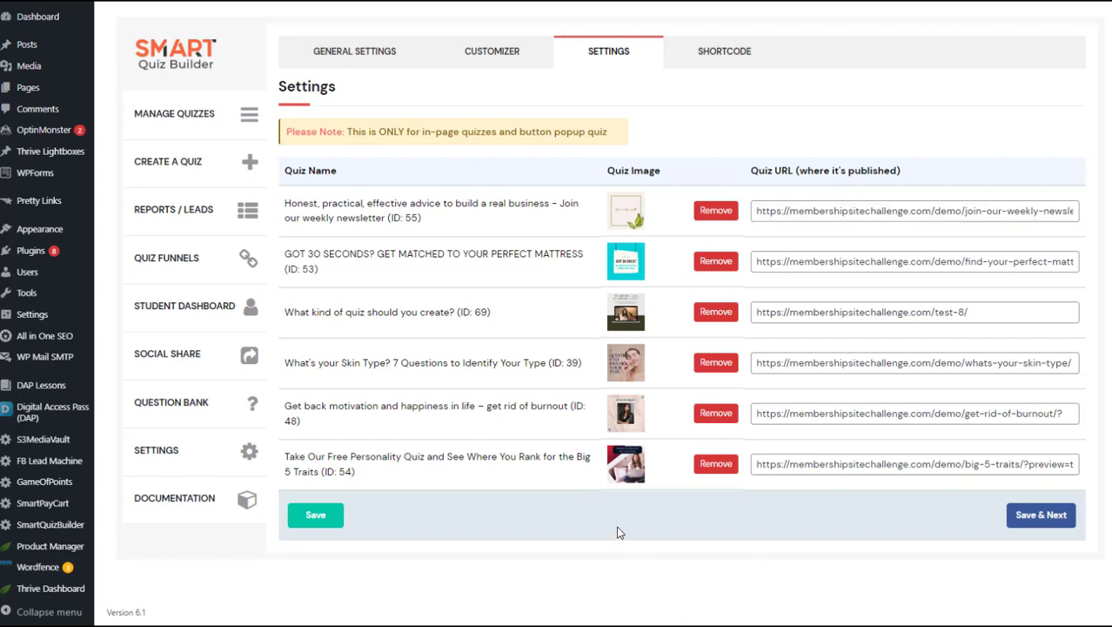
click(718, 50)
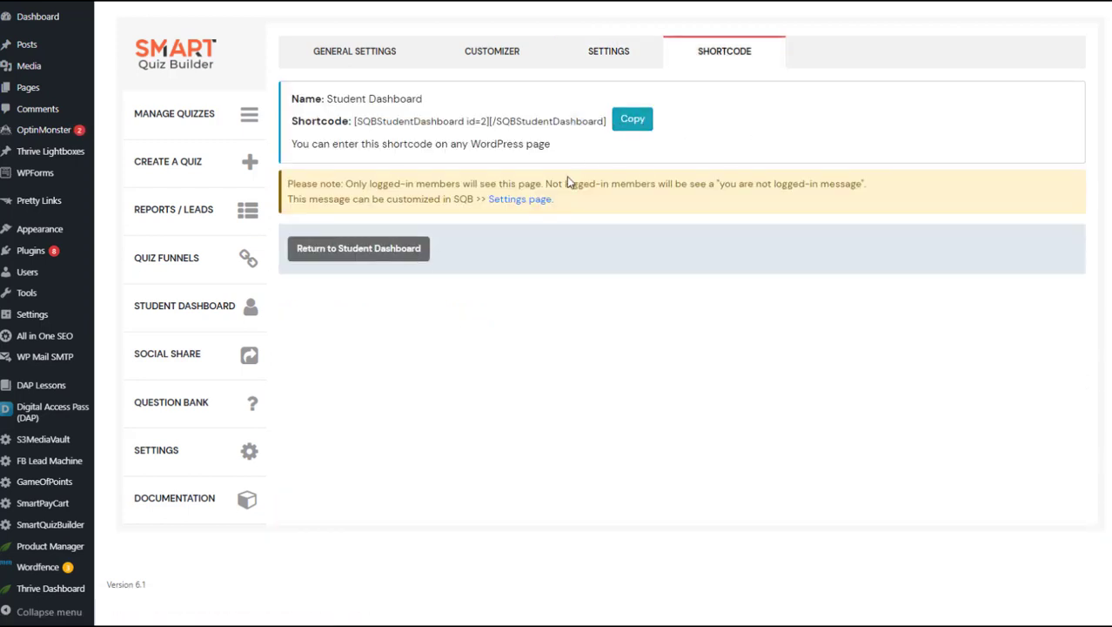